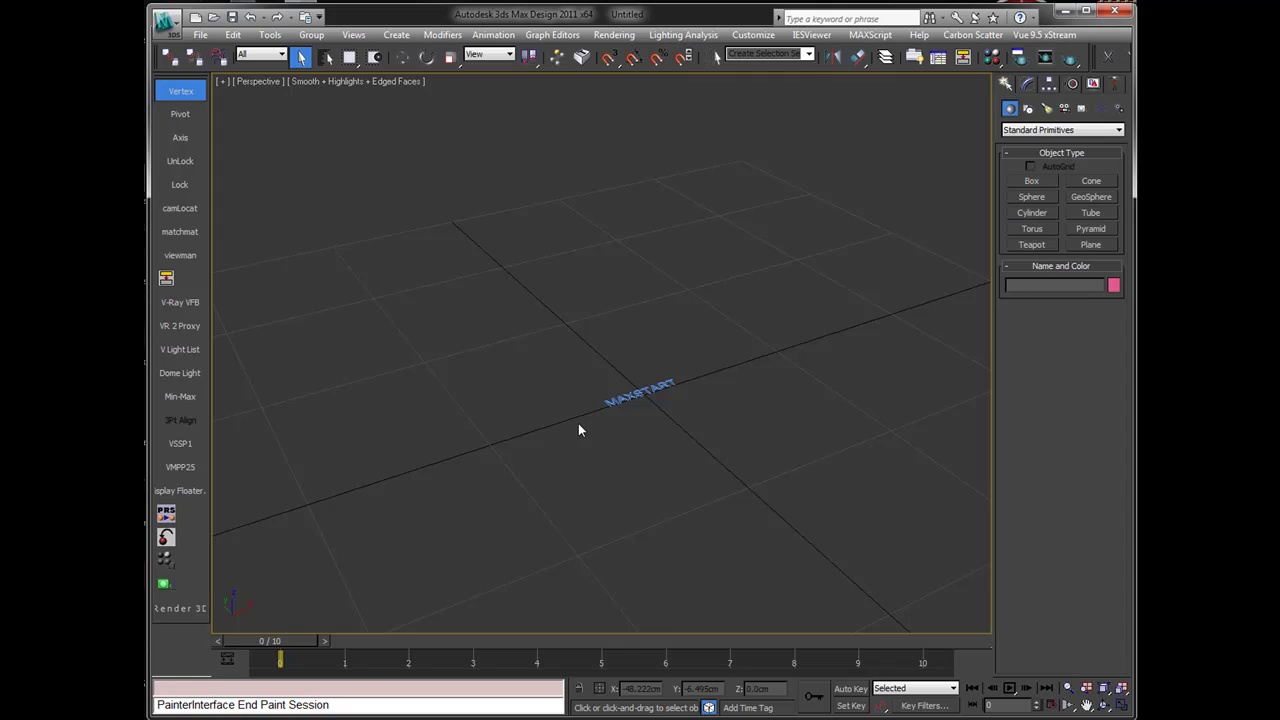
Open the Billboard Generator, look over its settings, and place its window clear of the scene origin.
{"action": "key", "text": "b"}
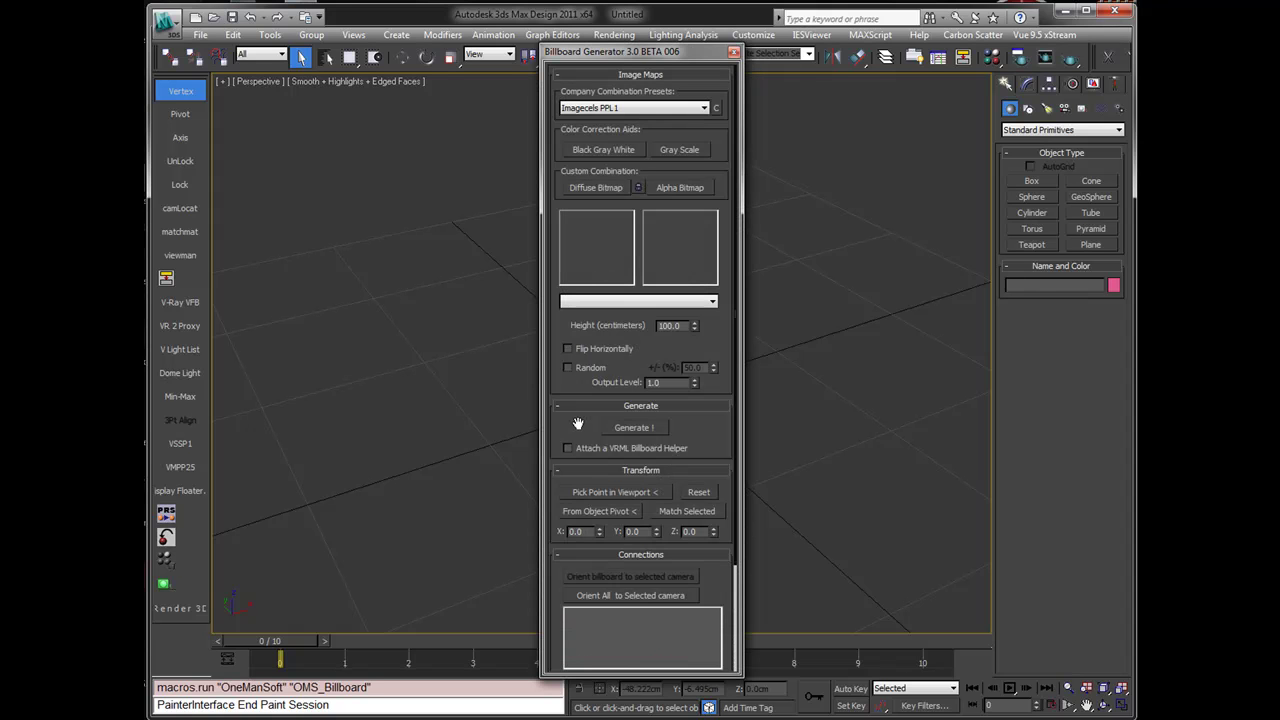
{"action": "left_click_drag", "start_coordinate": [631, 60], "coordinate": [765, 52]}
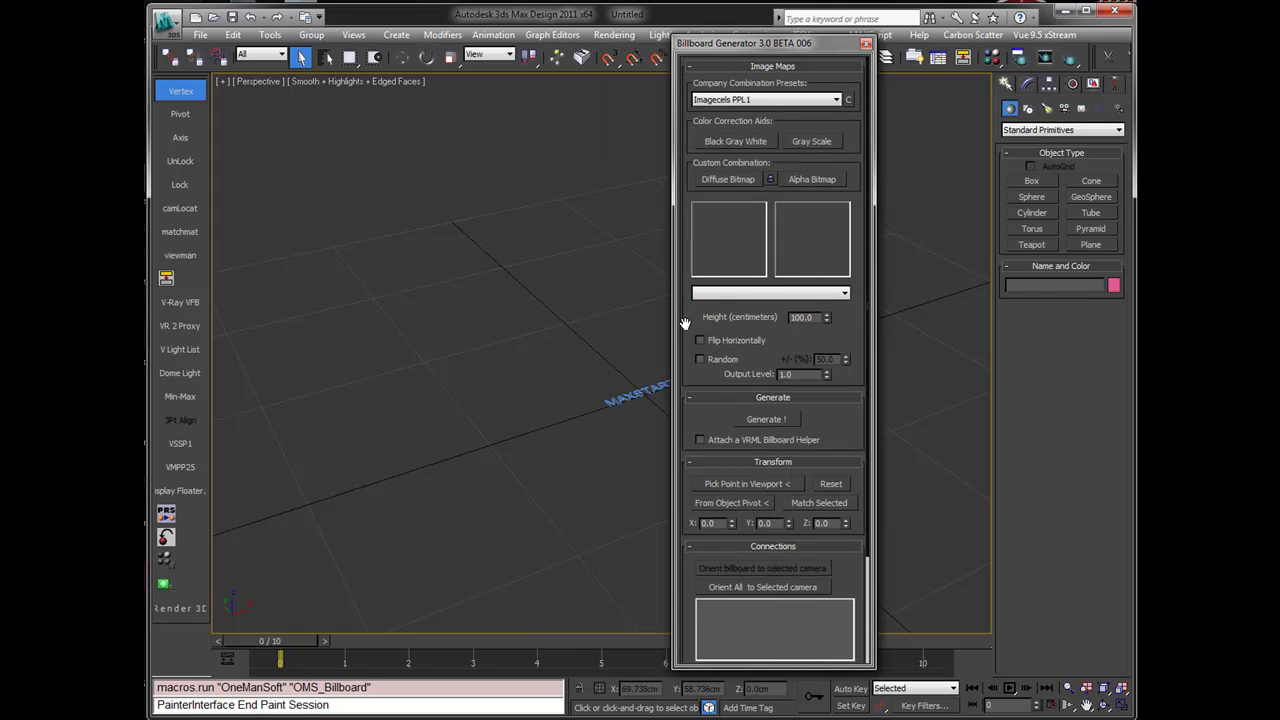
{"action": "scroll", "coordinate": [684, 322], "scroll_direction": "down", "scroll_amount": 5}
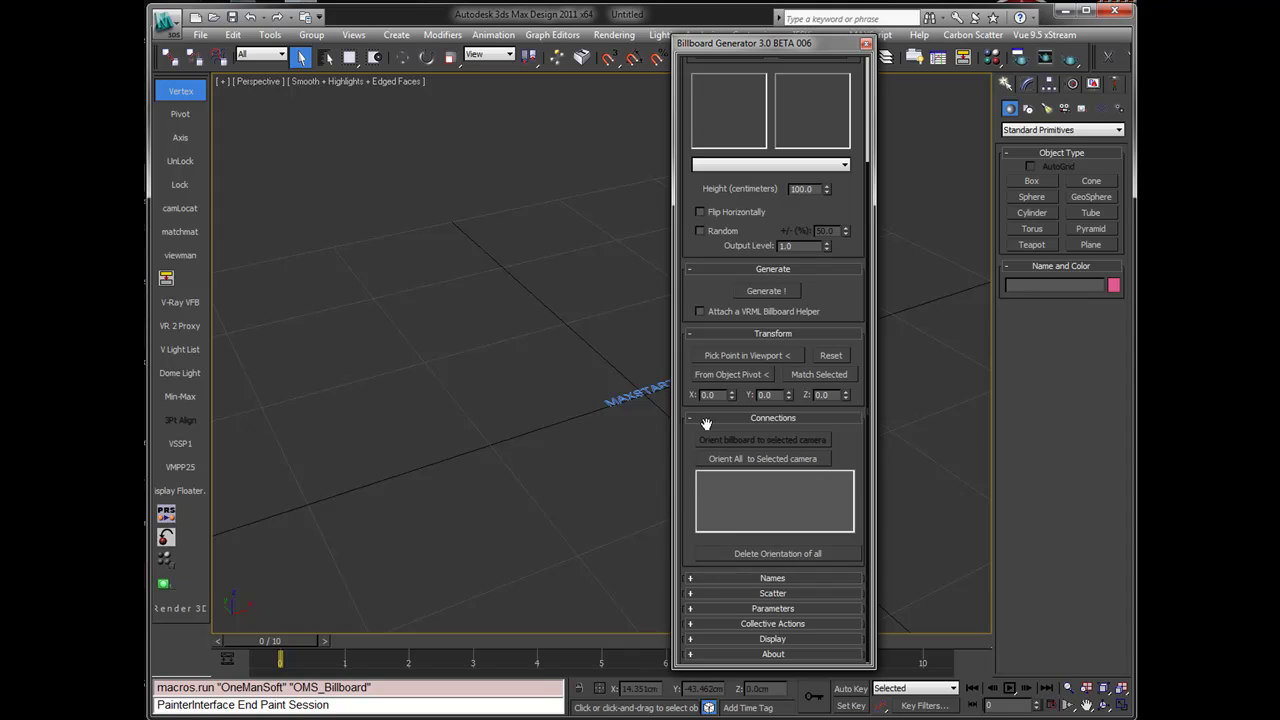
{"action": "left_click_drag", "start_coordinate": [685, 193], "coordinate": [692, 323]}
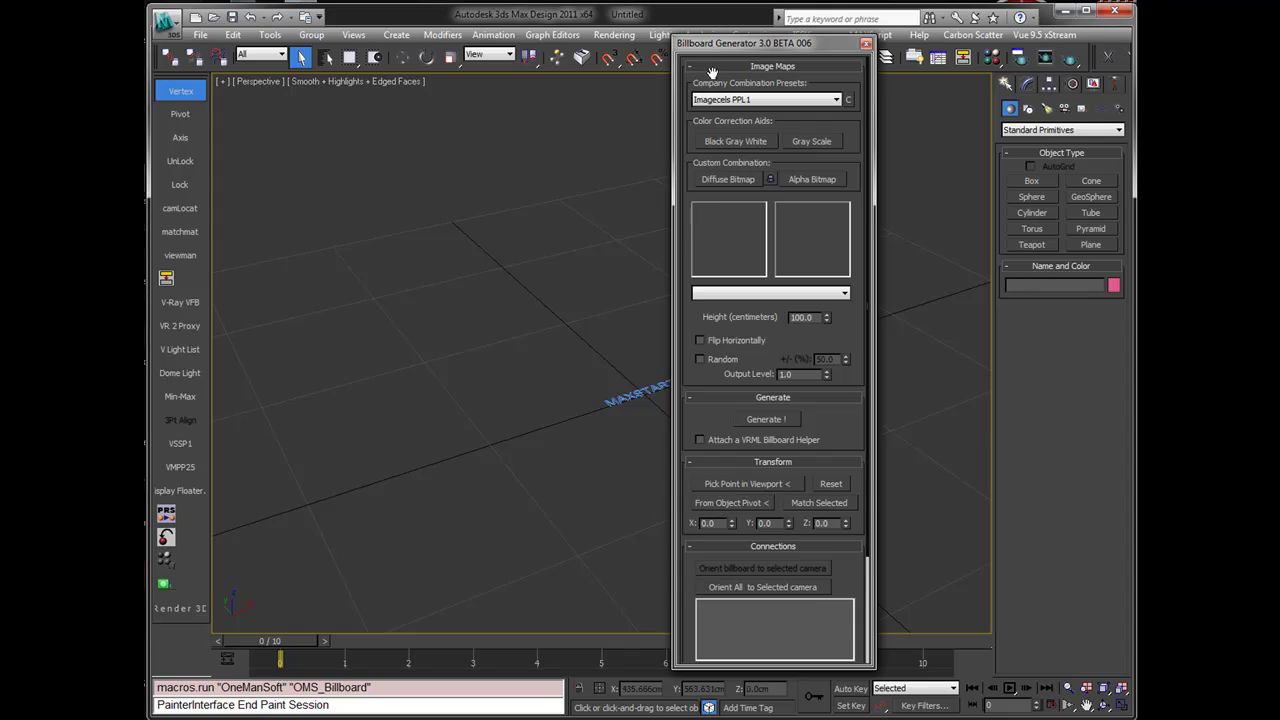
{"action": "left_click_drag", "start_coordinate": [716, 46], "coordinate": [789, 51]}
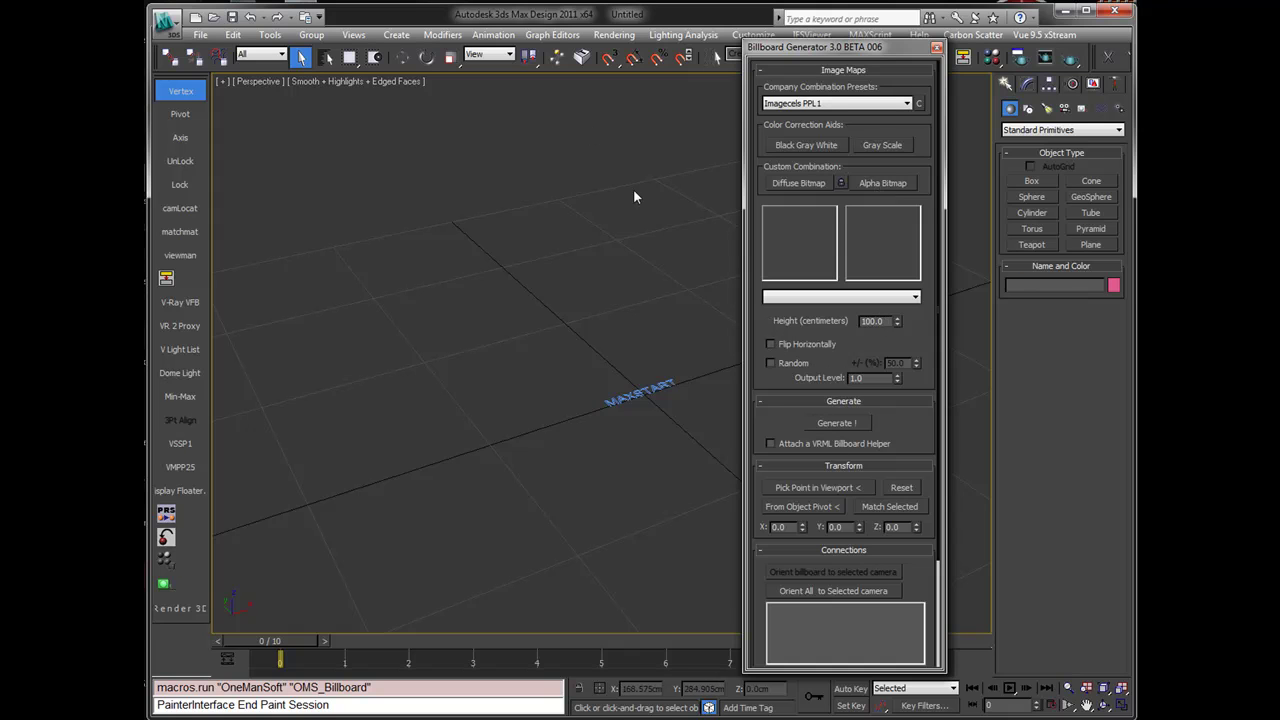
{"action": "middle_click_drag", "start_coordinate": [481, 307], "coordinate": [443, 388], "text": "alt"}
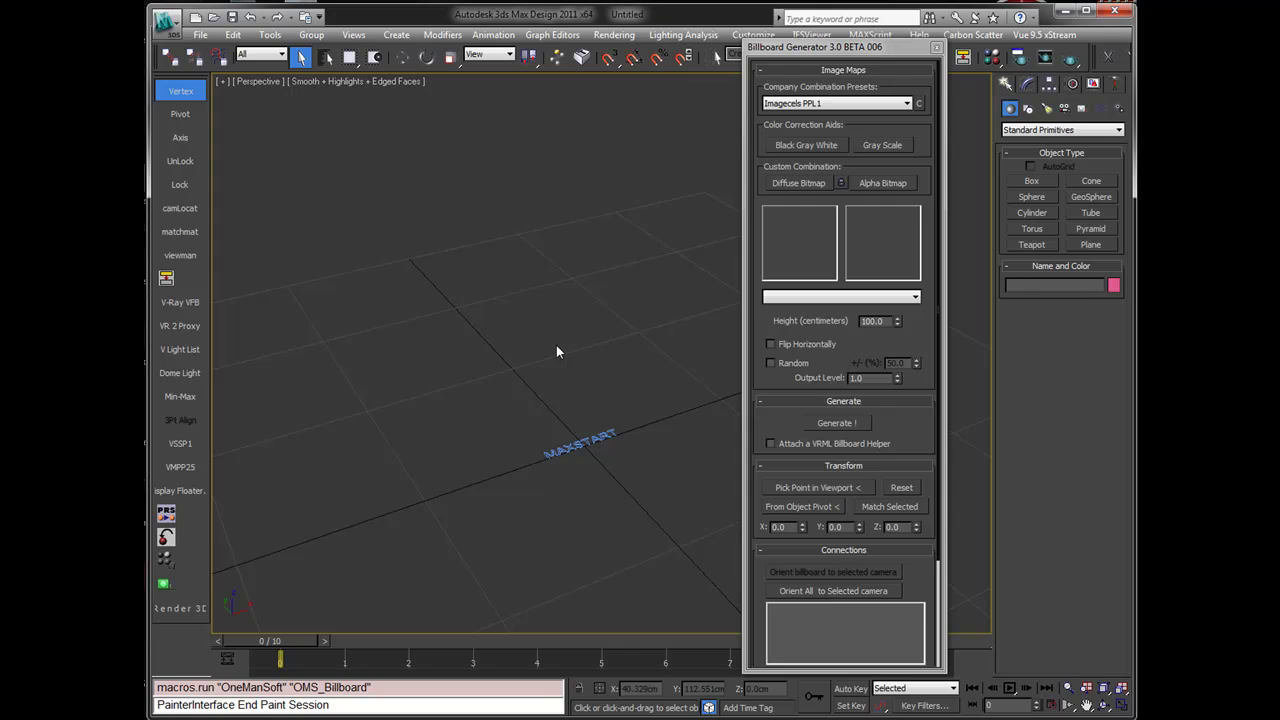
Load W_Deciduous05 from the got3d folder as the billboard's diffuse bitmap.
{"action": "left_click", "coordinate": [794, 182]}
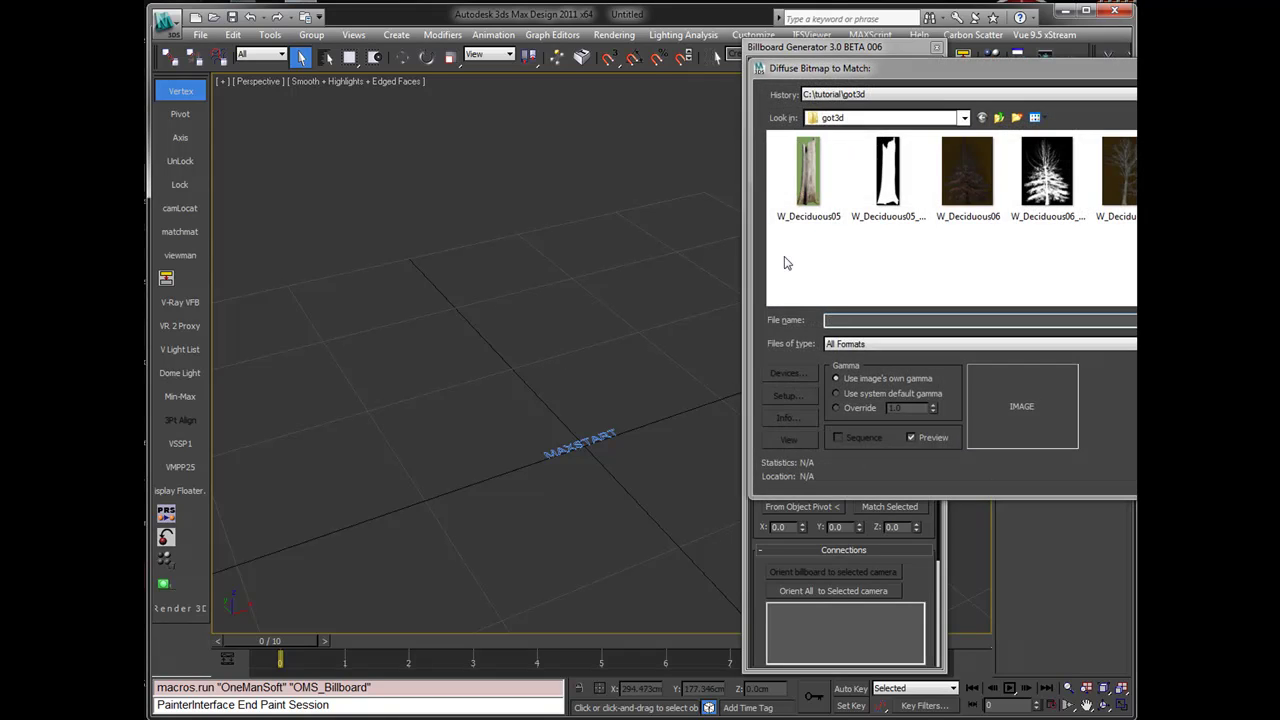
{"action": "left_click_drag", "start_coordinate": [853, 68], "coordinate": [421, 144]}
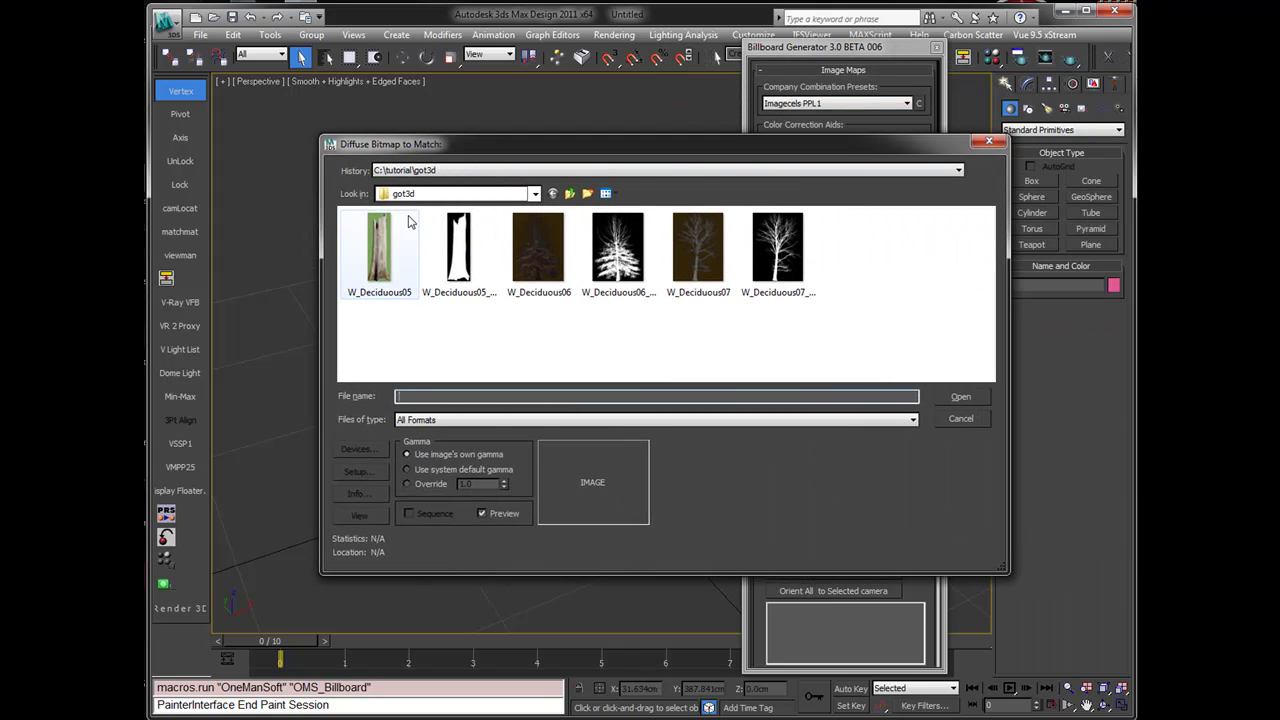
{"action": "left_click", "coordinate": [380, 253]}
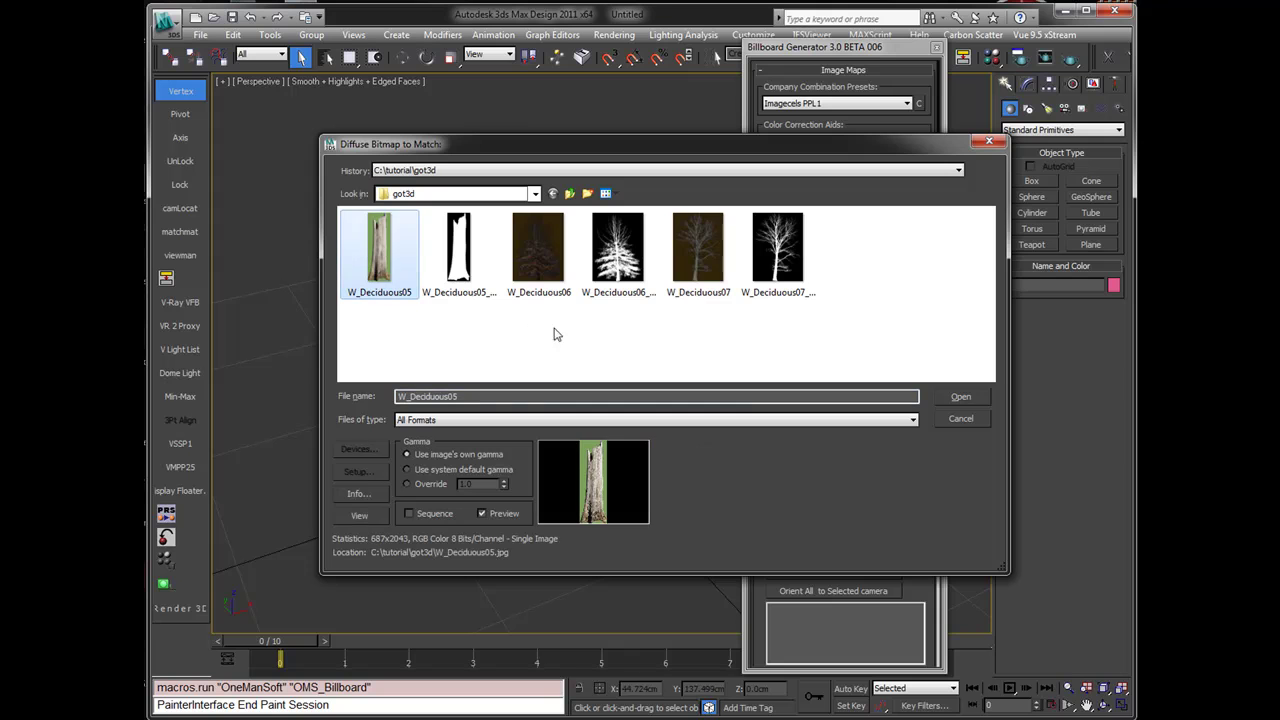
{"action": "left_click", "coordinate": [955, 398]}
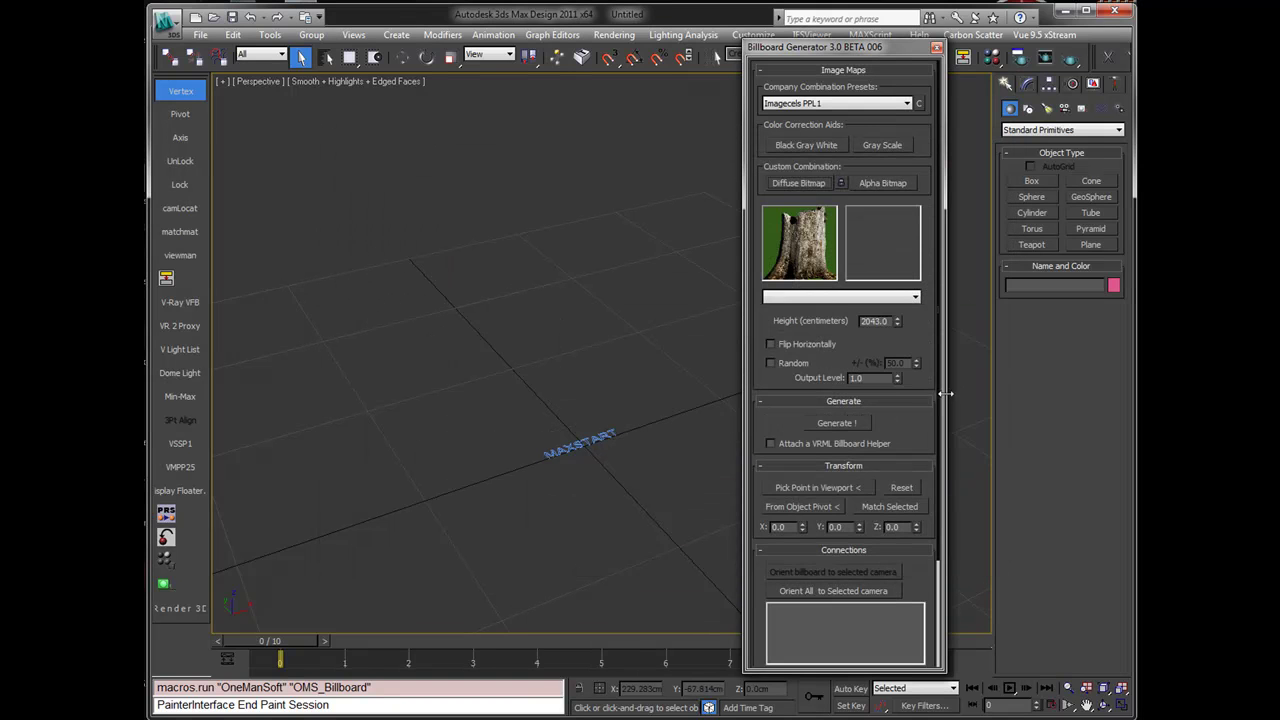
Load W_Deciduous05_Alpha as the alpha bitmap and set the billboard height to 200 cm.
{"action": "left_click", "coordinate": [873, 185]}
{"action": "left_click", "coordinate": [460, 252]}
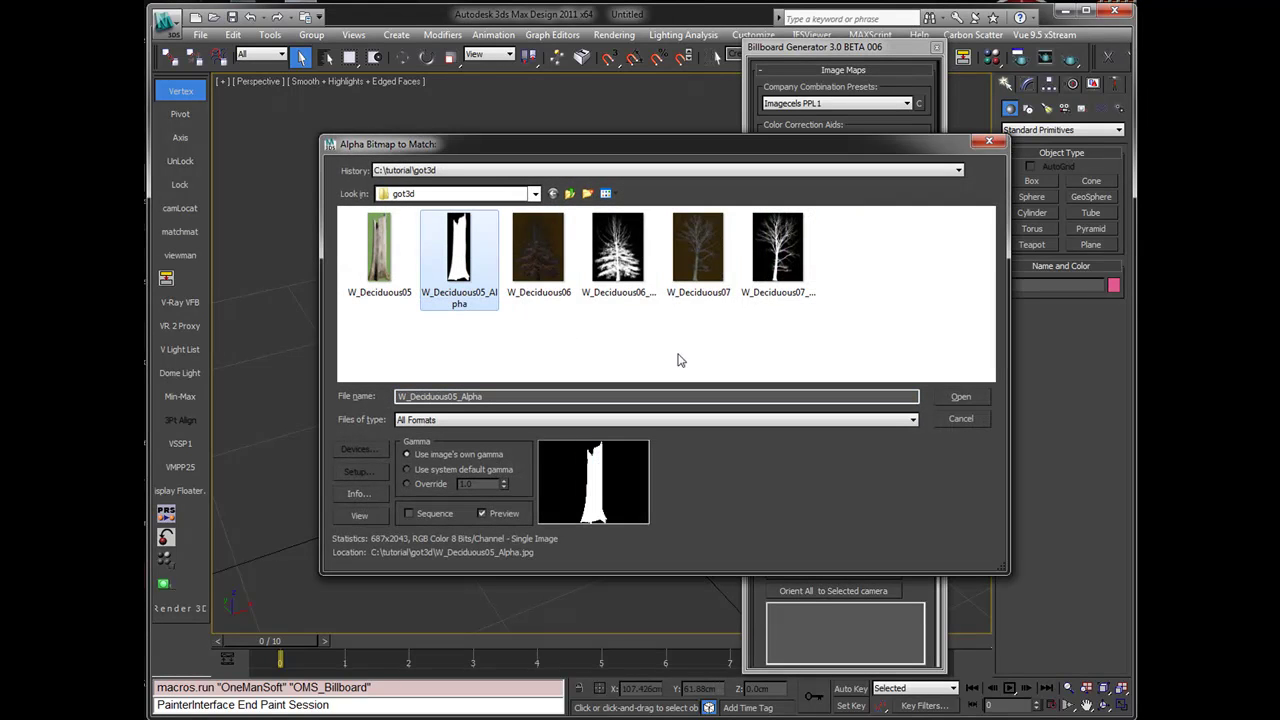
{"action": "left_click", "coordinate": [957, 399]}
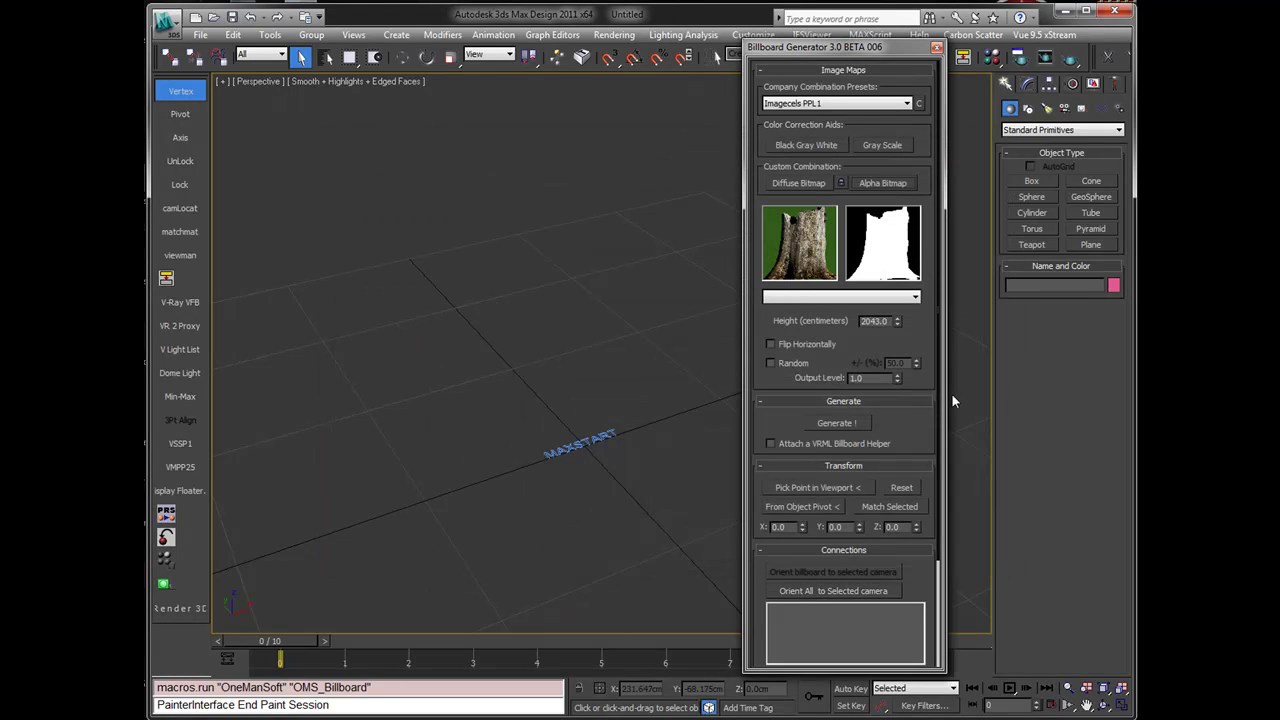
{"action": "type", "text": "2"}
{"action": "key", "text": "Return"}
Check the display units and the system unit scale in the units setup without changing them.
{"action": "left_click", "coordinate": [752, 35]}
{"action": "left_click", "coordinate": [780, 237]}
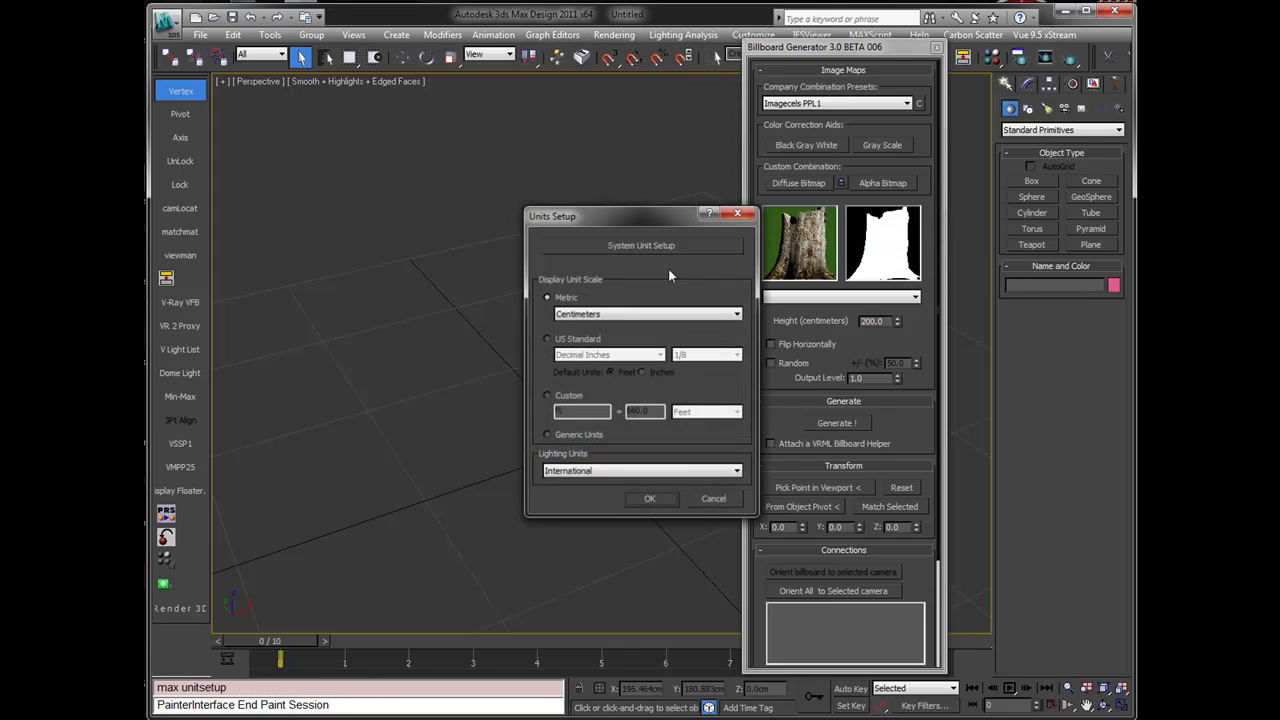
{"action": "left_click", "coordinate": [624, 247]}
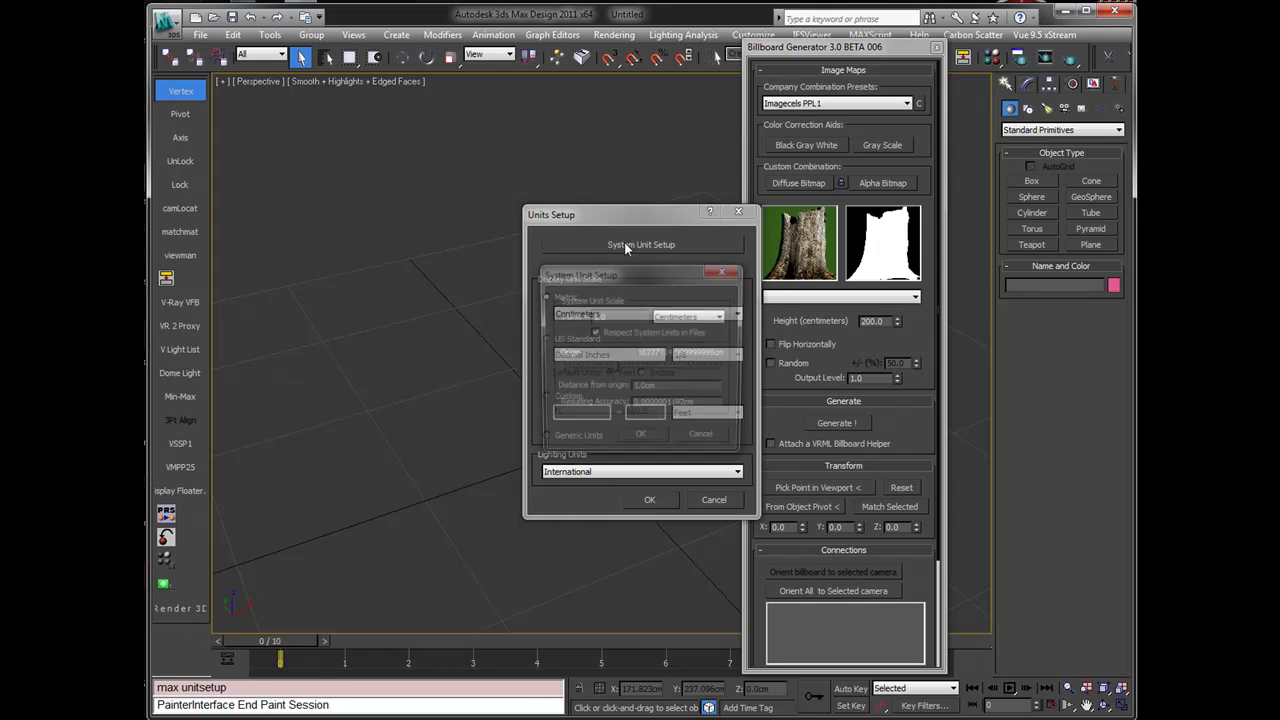
{"action": "left_click", "coordinate": [703, 438]}
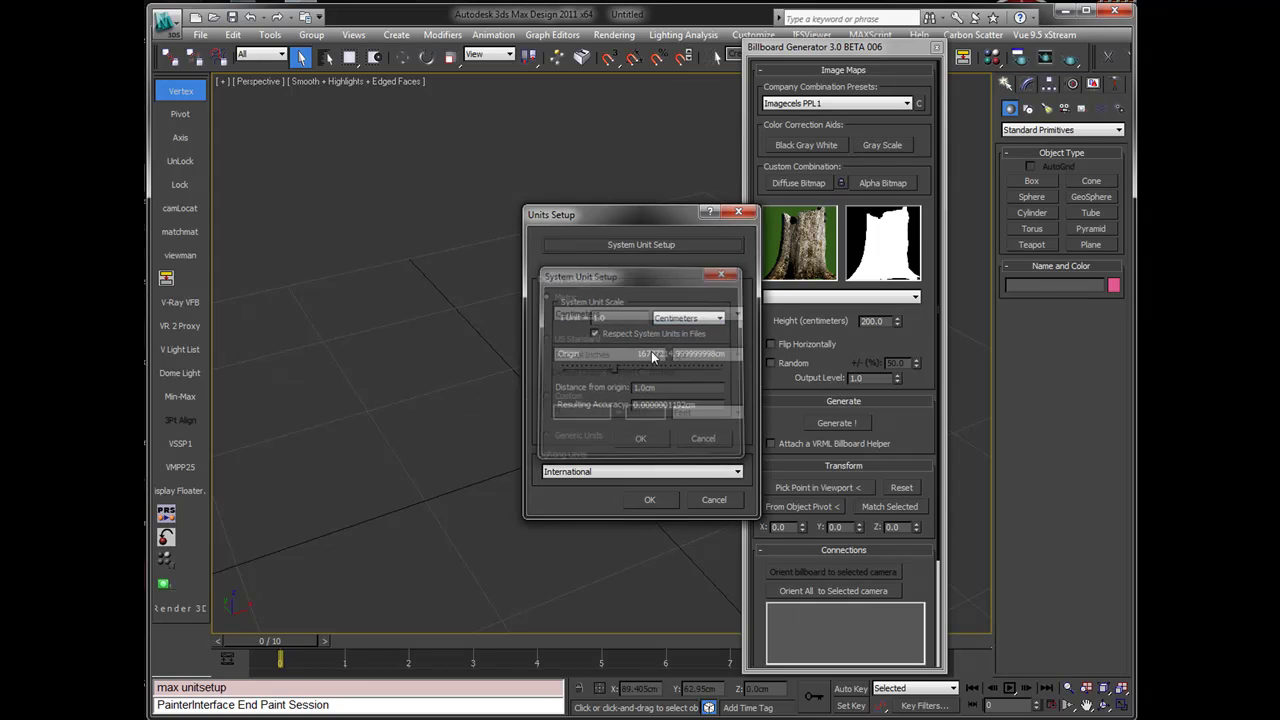
{"action": "left_click", "coordinate": [709, 501]}
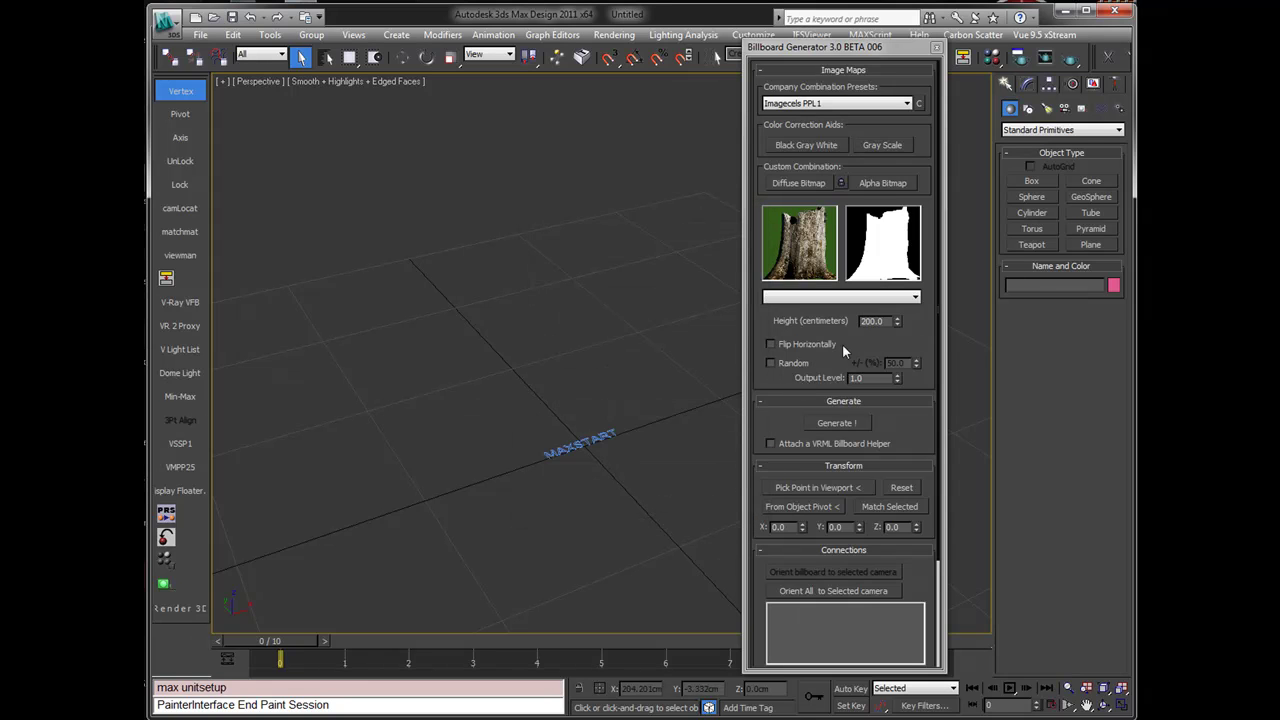
Generate the tree trunk billboard and move it back along the Y axis to about 103 cm.
{"action": "left_click", "coordinate": [829, 422]}
{"action": "middle_click_drag", "start_coordinate": [461, 337], "coordinate": [433, 339]}
{"action": "right_click", "coordinate": [499, 340]}
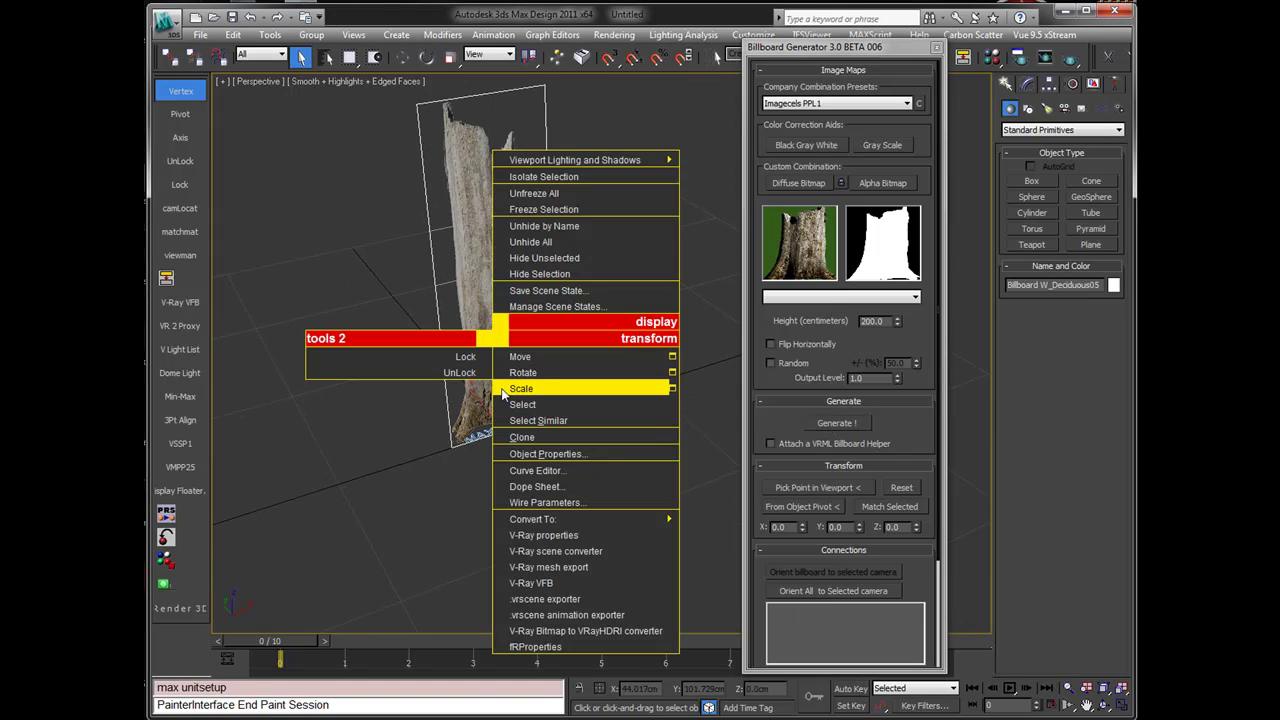
{"action": "left_click", "coordinate": [512, 354]}
{"action": "left_click_drag", "start_coordinate": [480, 405], "coordinate": [406, 358]}
{"action": "middle_click_drag", "start_coordinate": [406, 358], "coordinate": [431, 472]}
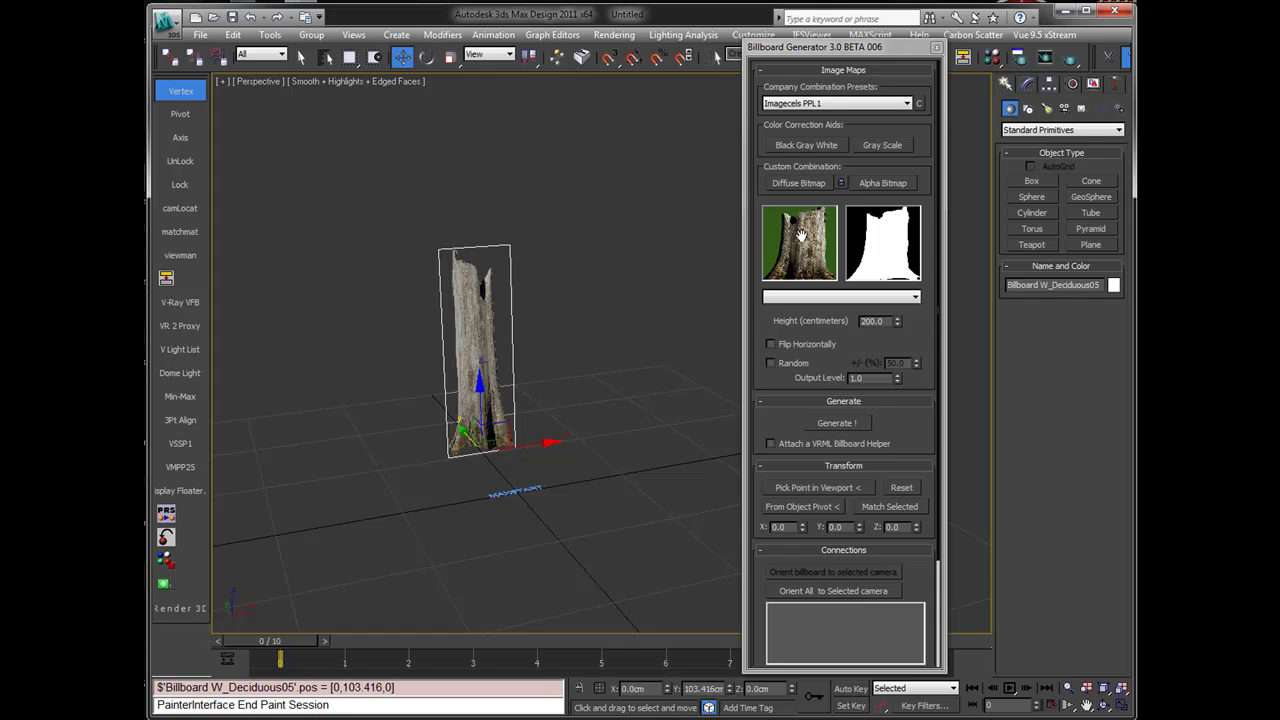
Preview the people images in the imagecels folder and load PEOP1004 as the diffuse bitmap.
{"action": "left_click", "coordinate": [795, 183]}
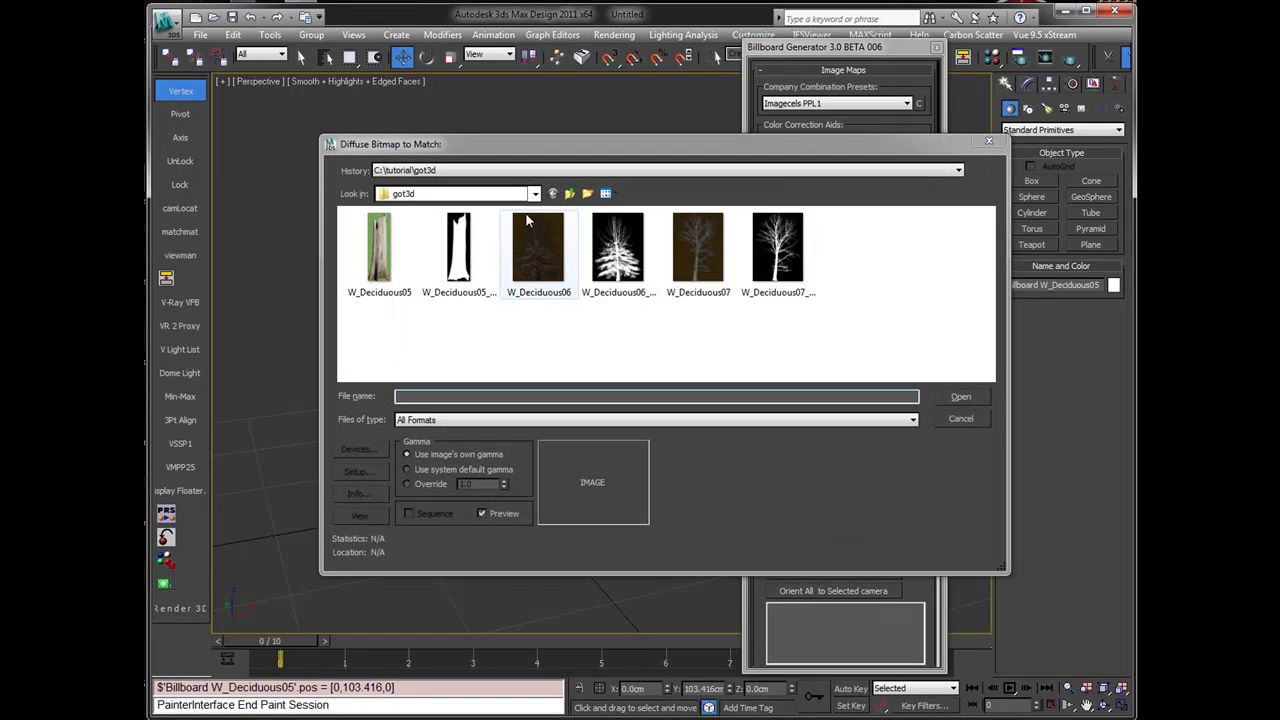
{"action": "left_click", "coordinate": [569, 194]}
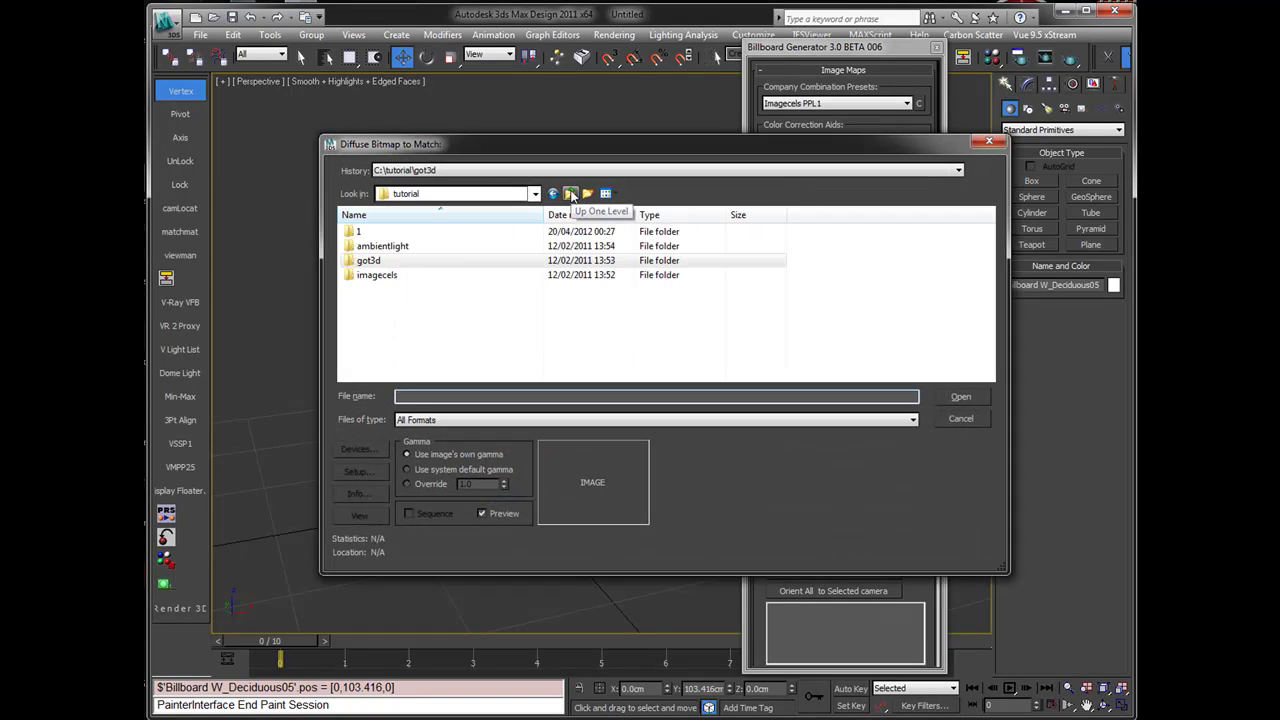
{"action": "double_click", "coordinate": [377, 275]}
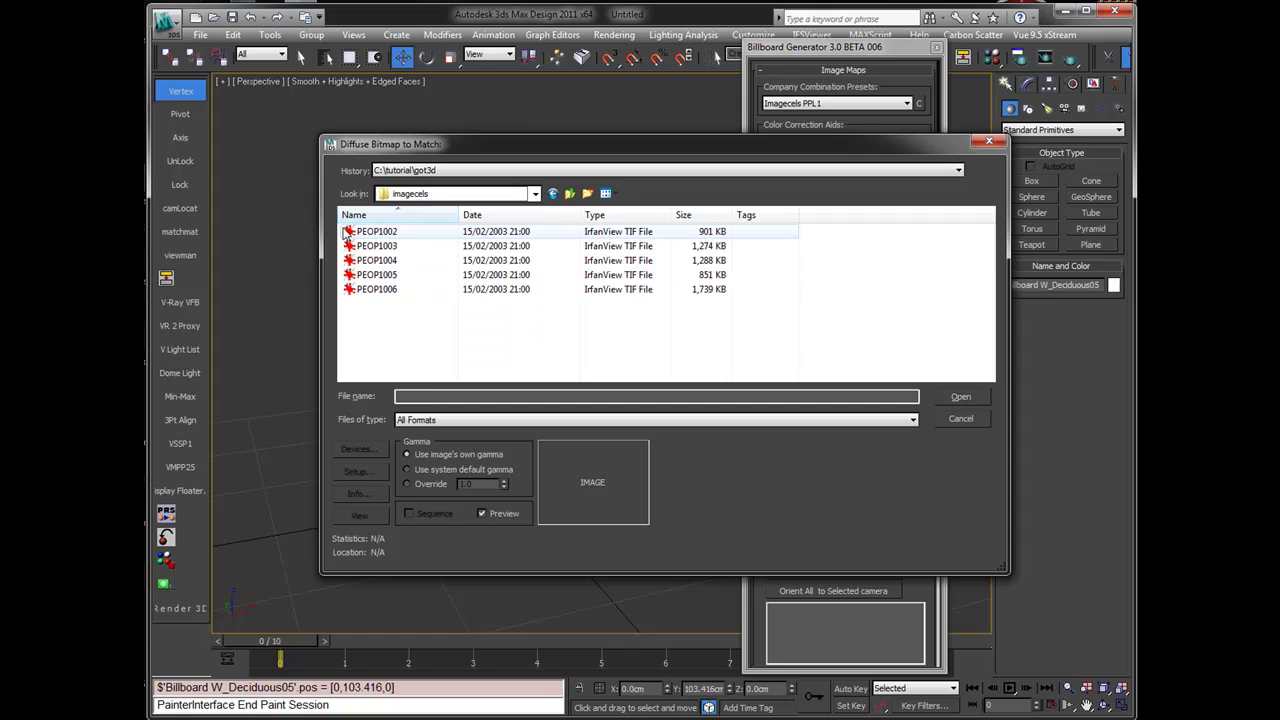
{"action": "left_click", "coordinate": [374, 232]}
{"action": "left_click", "coordinate": [378, 275]}
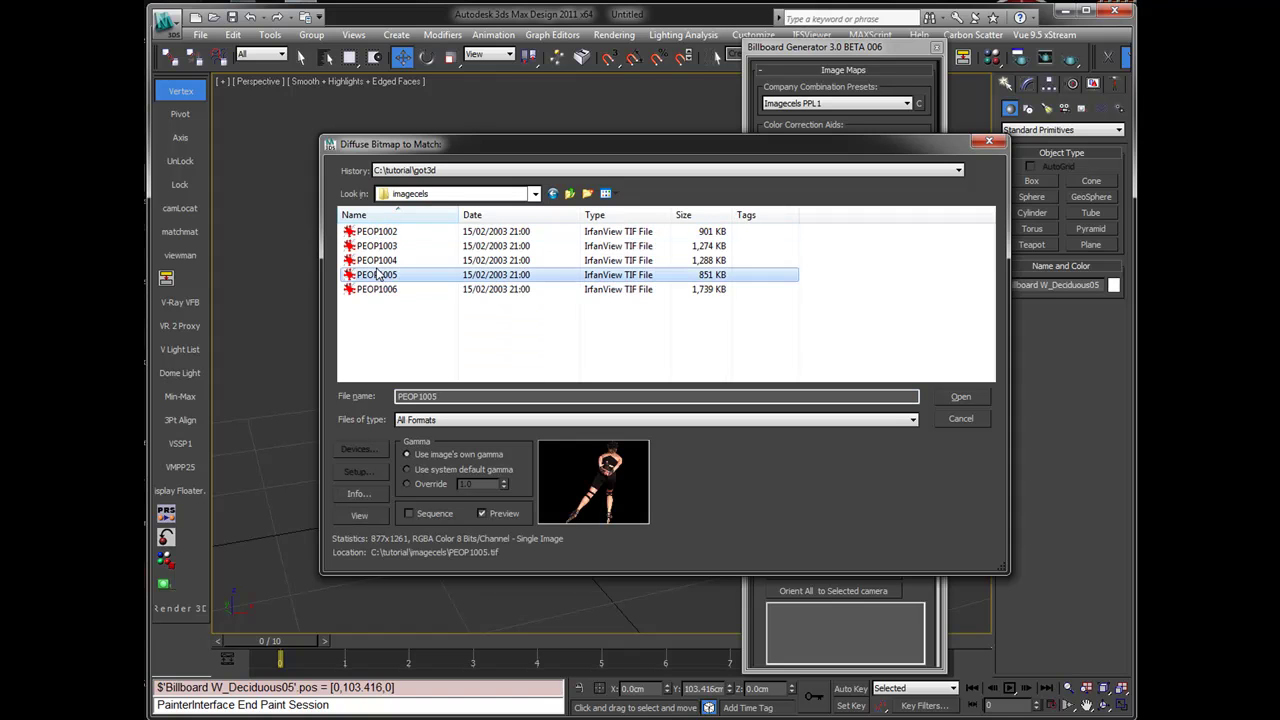
{"action": "left_click", "coordinate": [372, 261]}
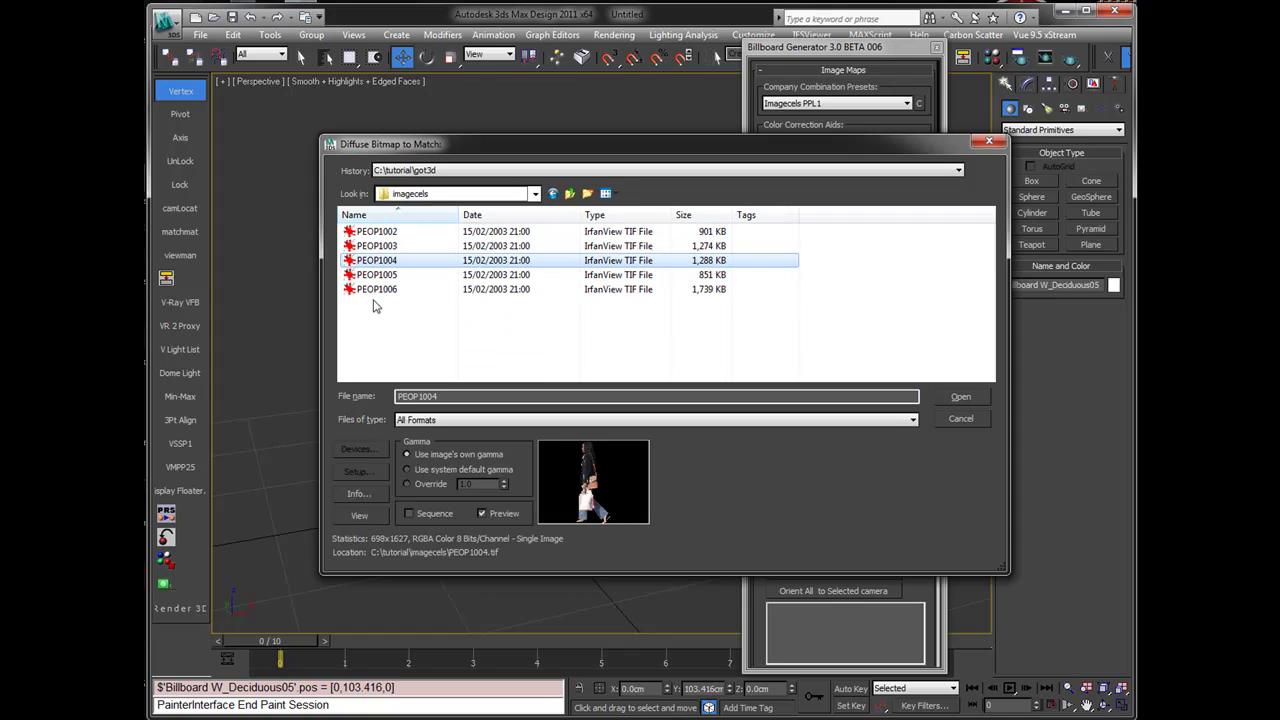
{"action": "left_click", "coordinate": [374, 290]}
{"action": "left_click", "coordinate": [372, 261]}
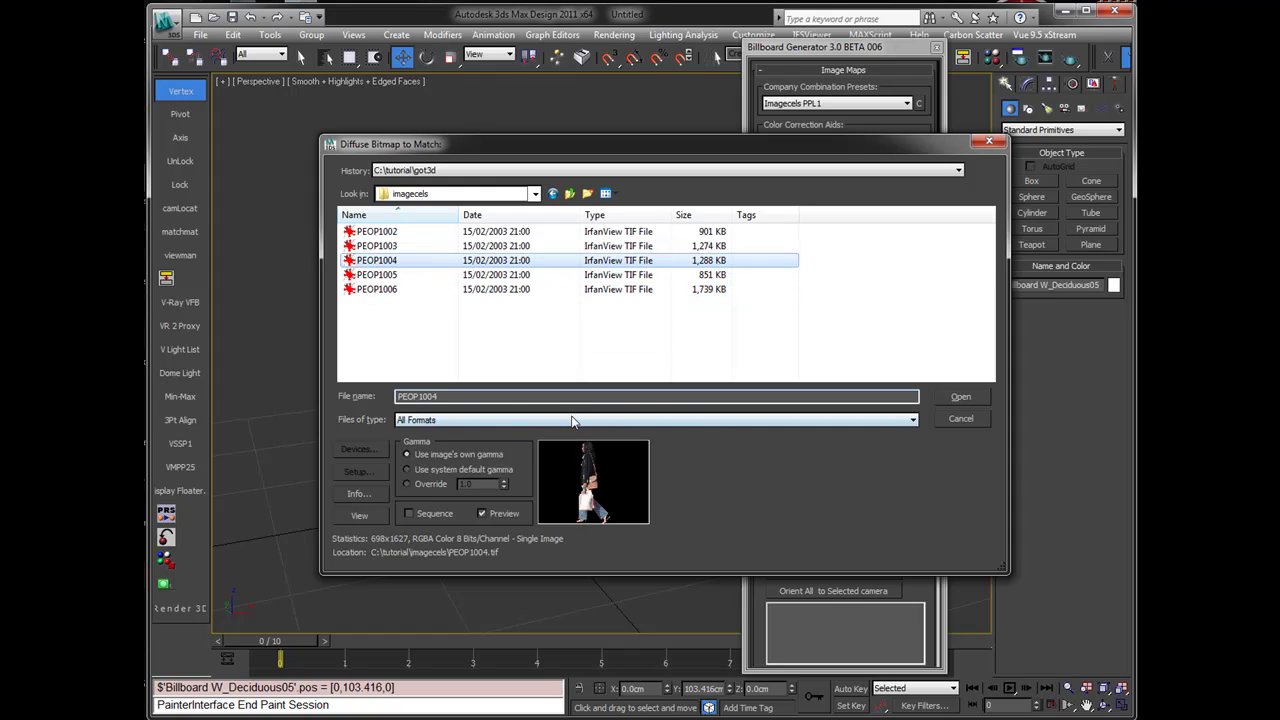
{"action": "left_click", "coordinate": [947, 398]}
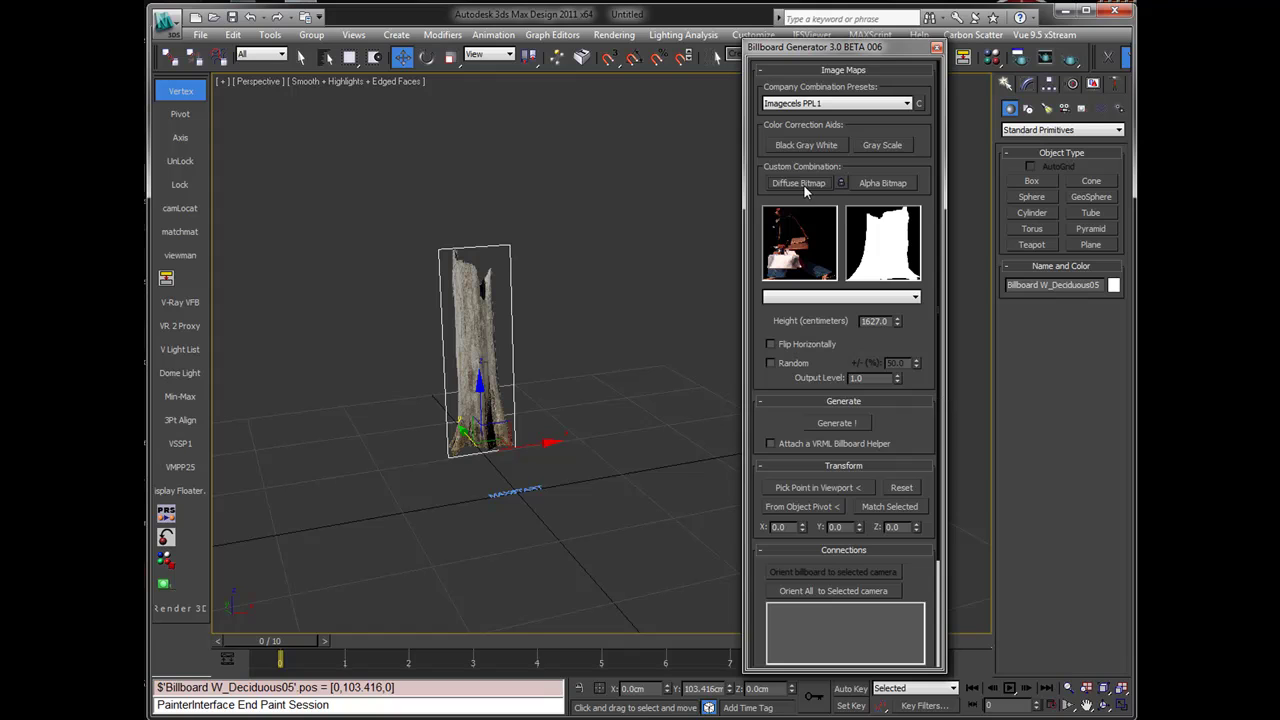
Reload PEOP1004 from the imagecels folder as the diffuse bitmap.
{"action": "left_click", "coordinate": [803, 184]}
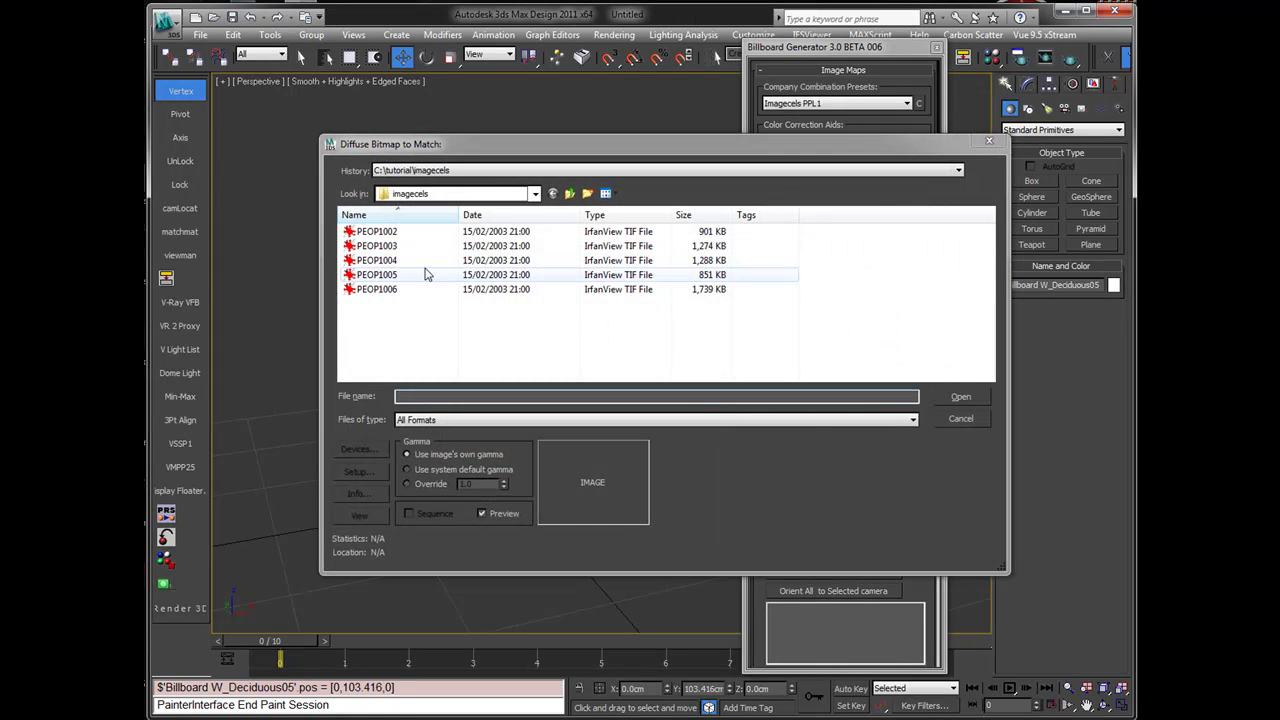
{"action": "left_click", "coordinate": [941, 421]}
{"action": "left_click", "coordinate": [662, 492]}
{"action": "left_click", "coordinate": [800, 184]}
{"action": "double_click", "coordinate": [412, 262]}
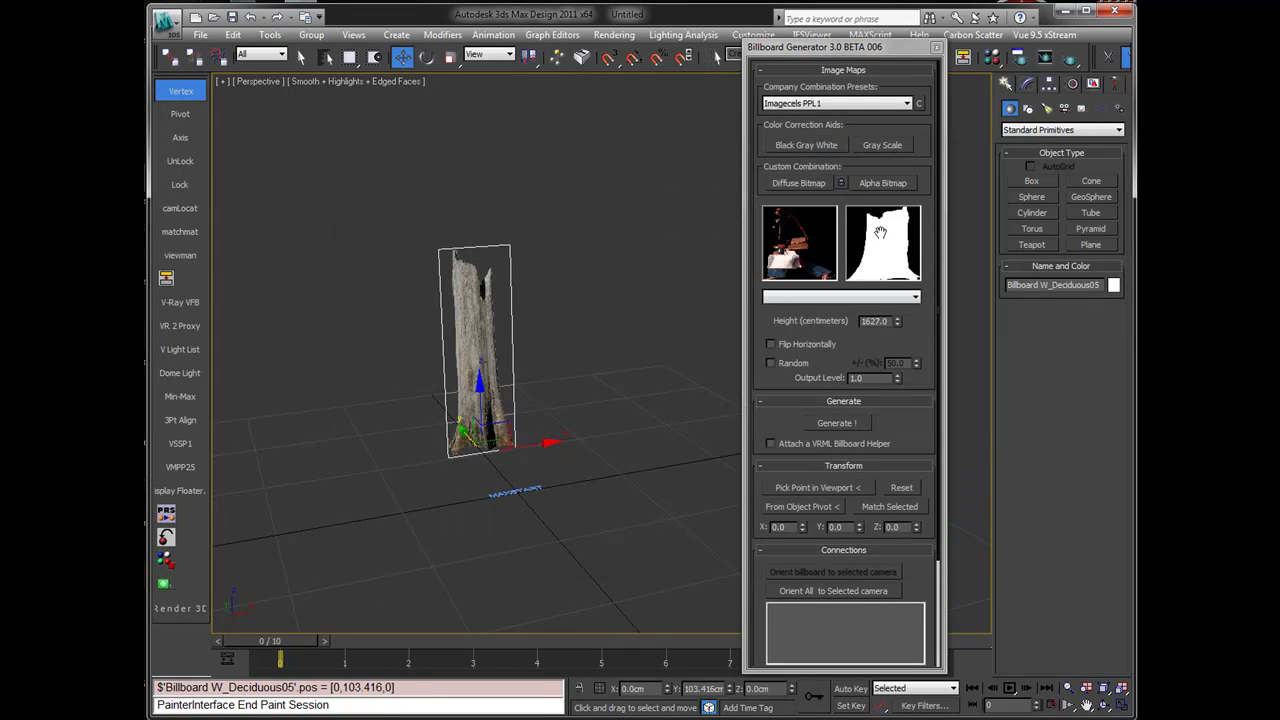
Generate a 172 cm high billboard from PEOP1004, using the diffuse image's own alpha channel instead of a separate alpha bitmap.
{"action": "left_click", "coordinate": [841, 184]}
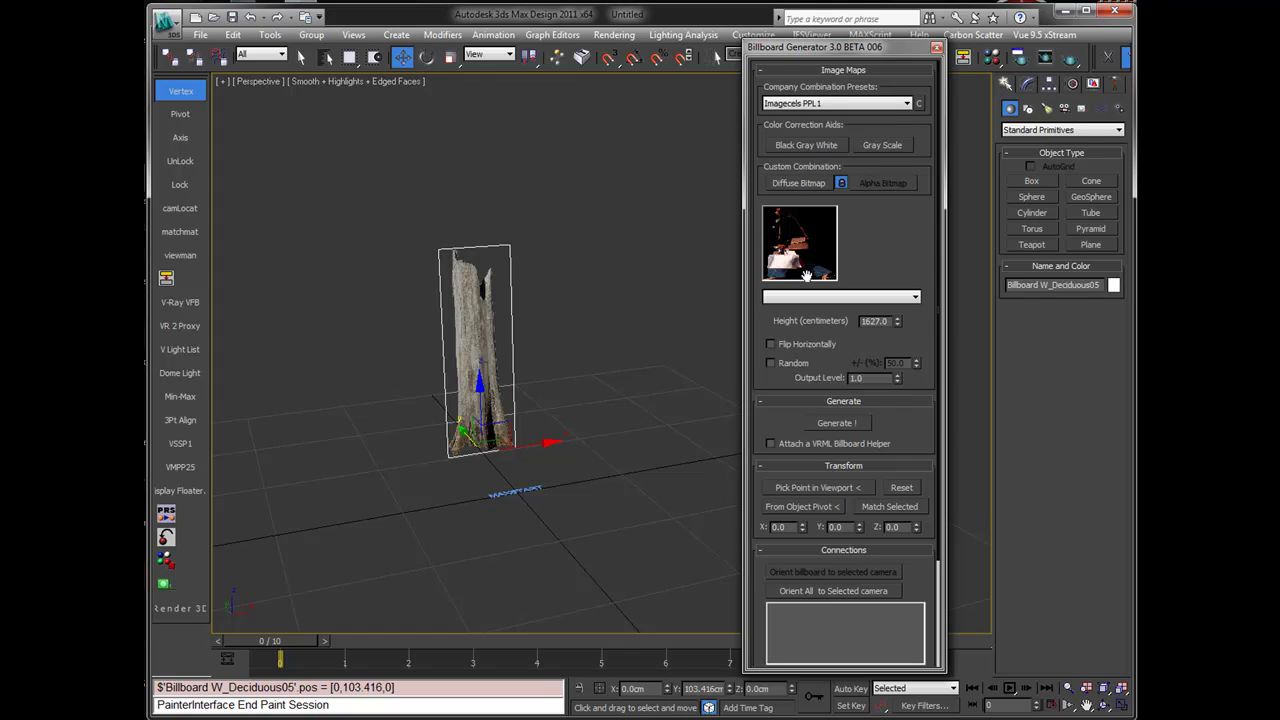
{"action": "double_click", "coordinate": [872, 321]}
{"action": "type", "text": "172"}
{"action": "key", "text": "Return"}
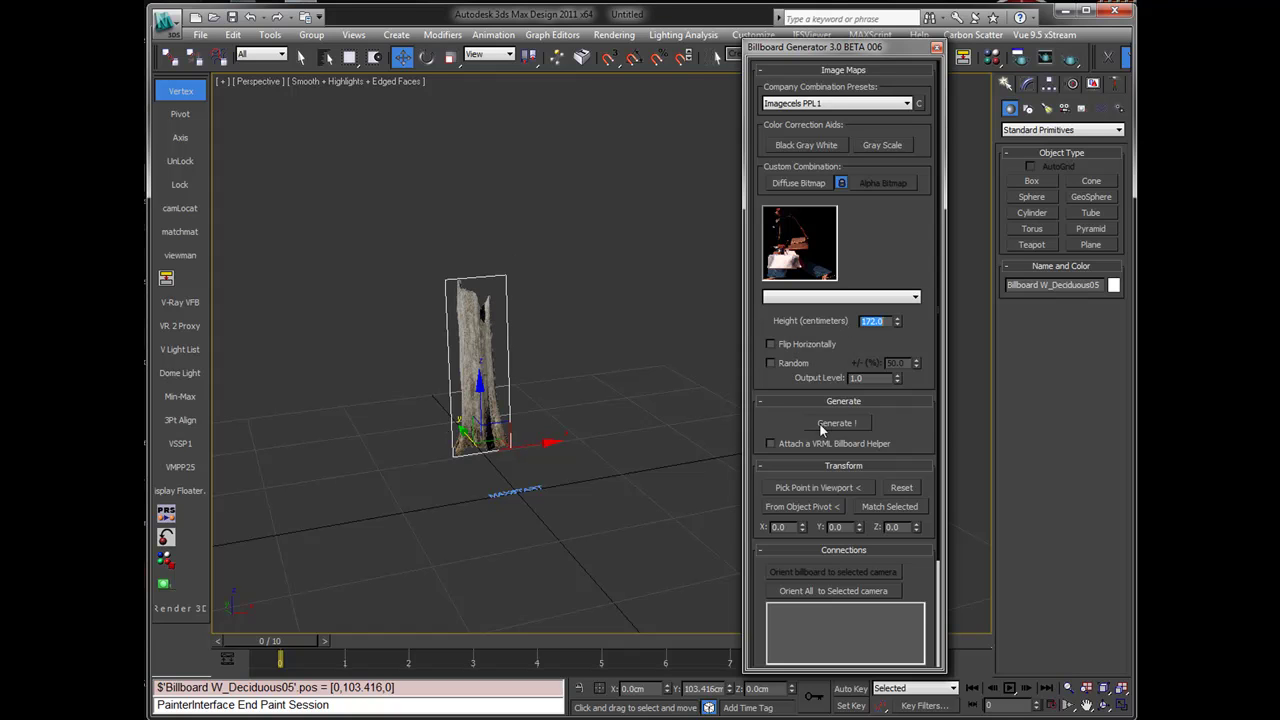
{"action": "left_click", "coordinate": [832, 423]}
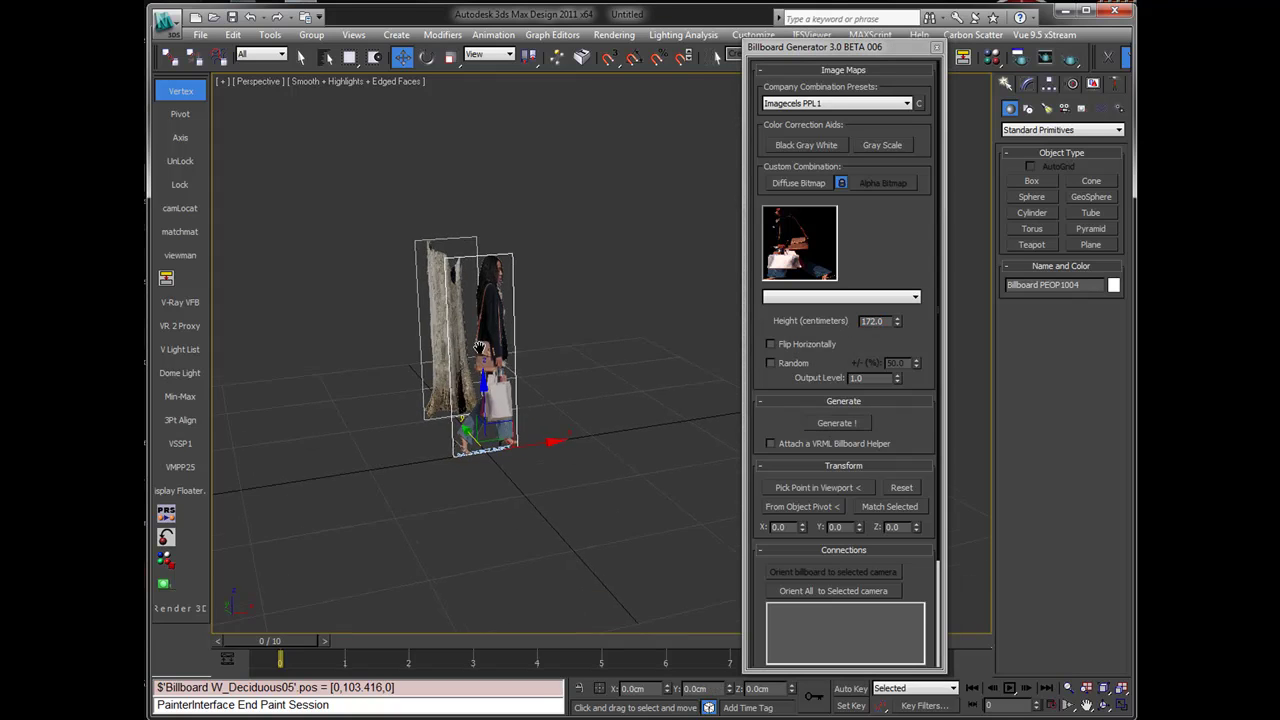
{"action": "middle_click_drag", "start_coordinate": [458, 372], "coordinate": [475, 385], "text": "alt"}
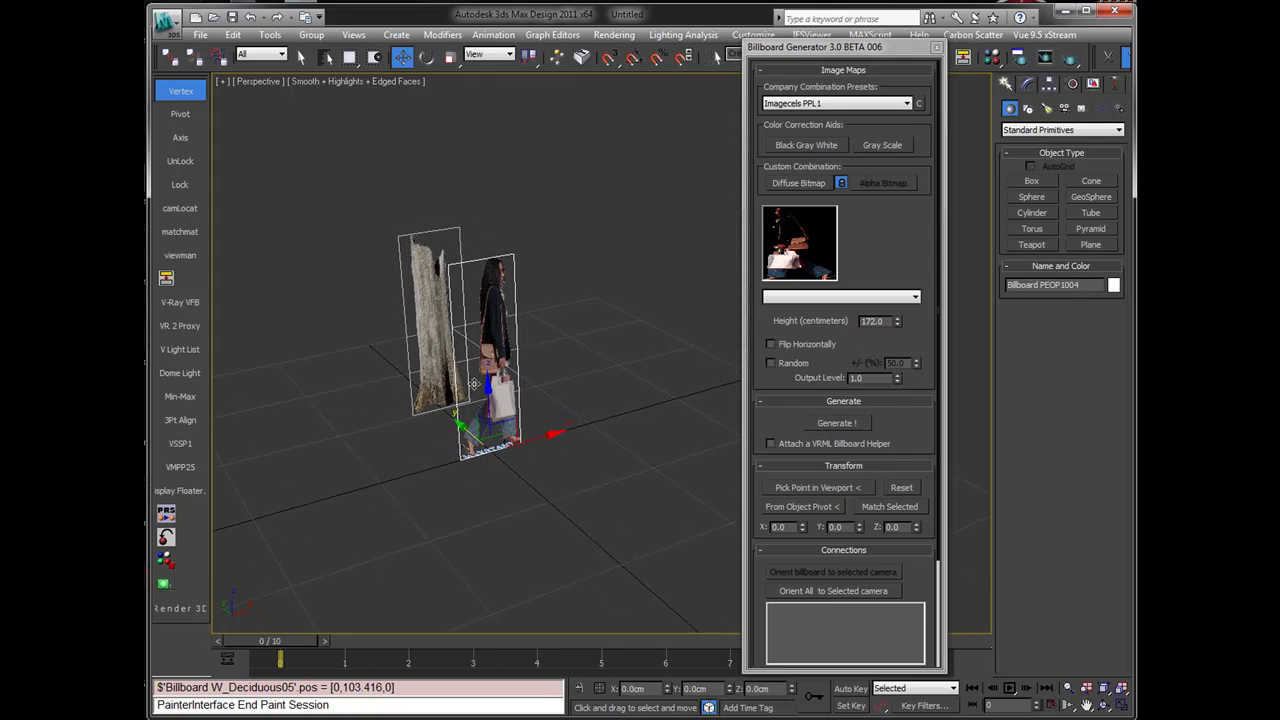
Move the tree trunk billboard along X to about -62 cm and set its height to 200 cm after trying 180 cm.
{"action": "left_click", "coordinate": [421, 308]}
{"action": "left_click_drag", "start_coordinate": [419, 383], "coordinate": [365, 319]}
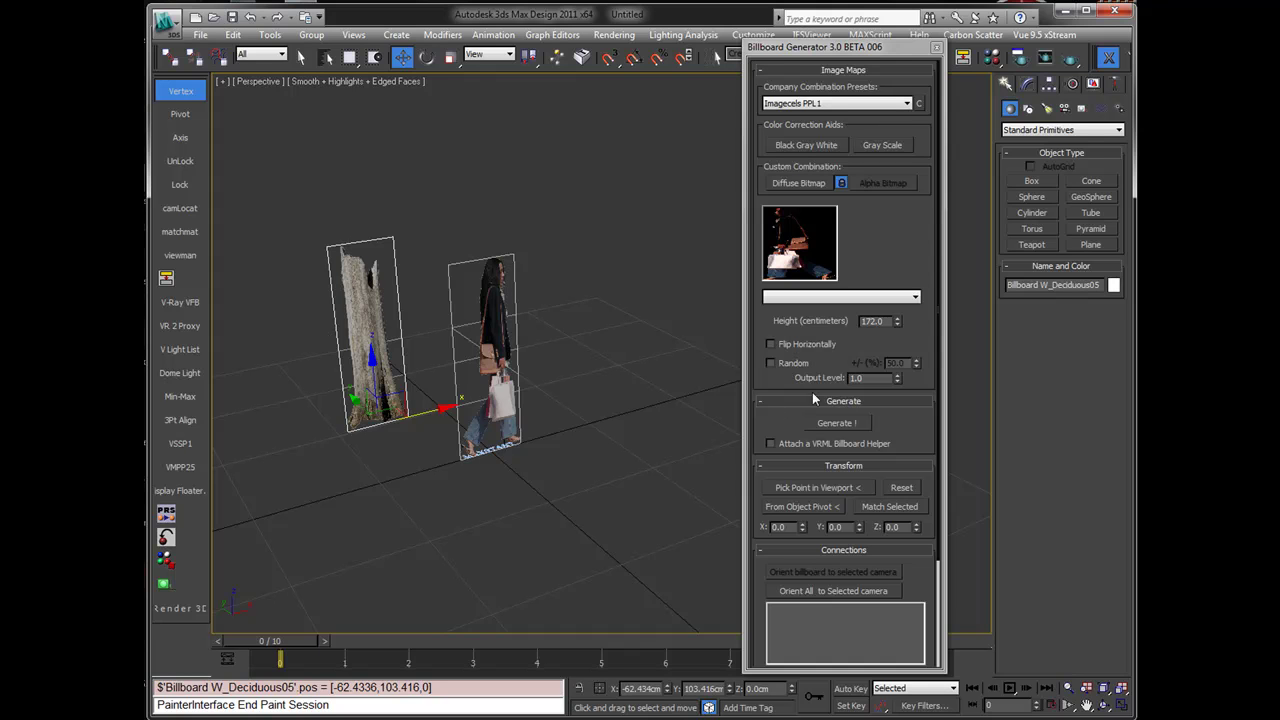
{"action": "double_click", "coordinate": [879, 320]}
{"action": "type", "text": "1"}
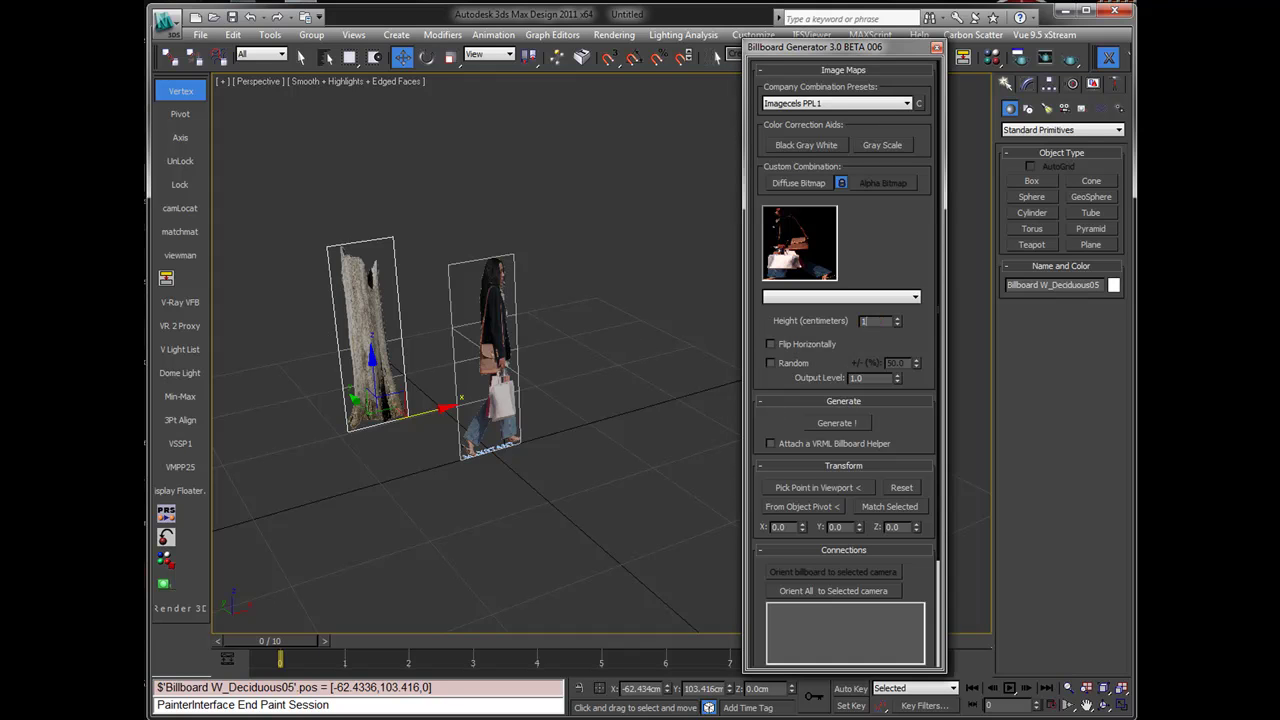
{"action": "type", "text": "80"}
{"action": "key", "text": "Return"}
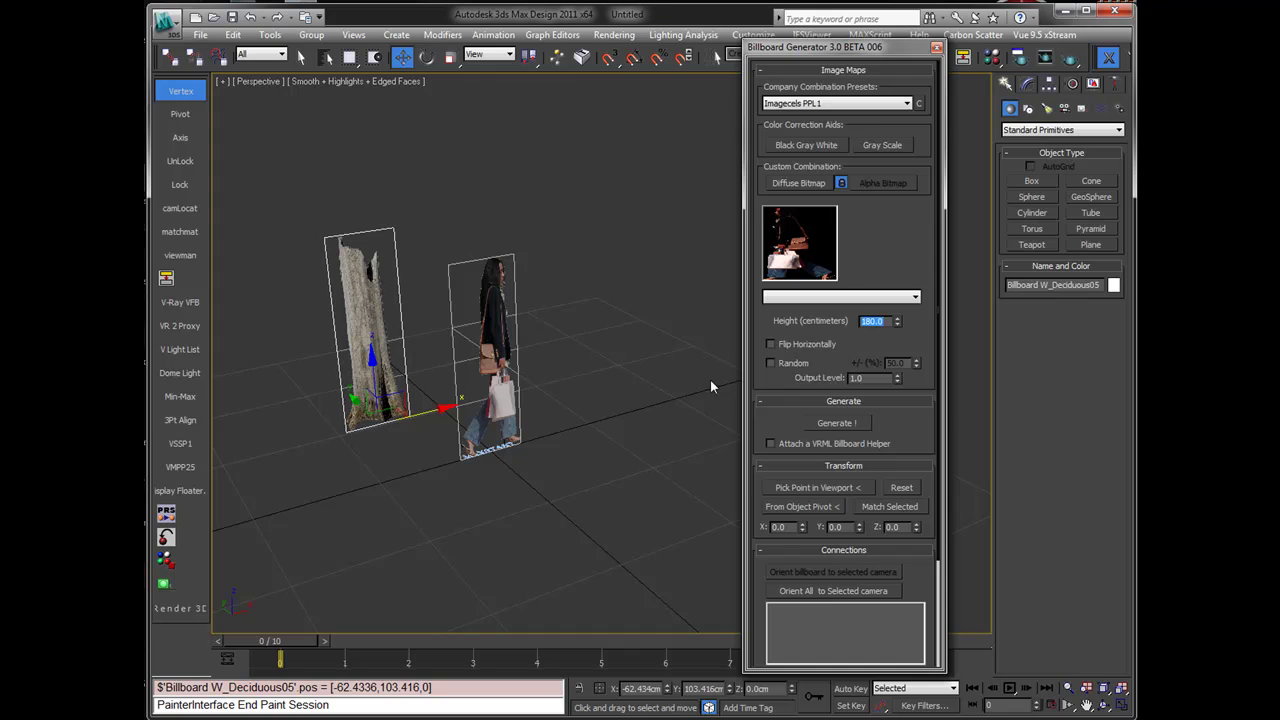
{"action": "type", "text": "200"}
{"action": "key", "text": "Return"}
{"action": "middle_click_drag", "start_coordinate": [653, 399], "coordinate": [623, 336]}
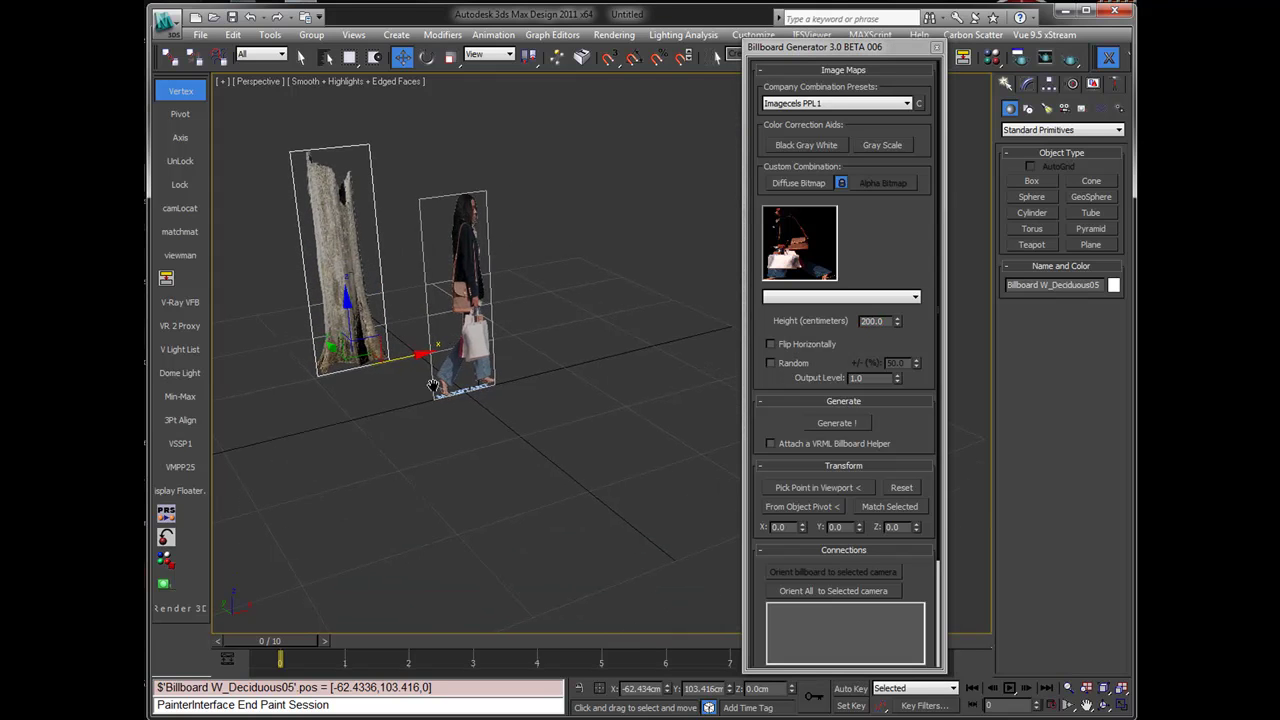
Generate a horizontally flipped 200 cm high PEOP1004 billboard at a ground point picked behind the others, about X 269.5 and Y 90 cm.
{"action": "middle_click_drag", "start_coordinate": [400, 213], "coordinate": [590, 311]}
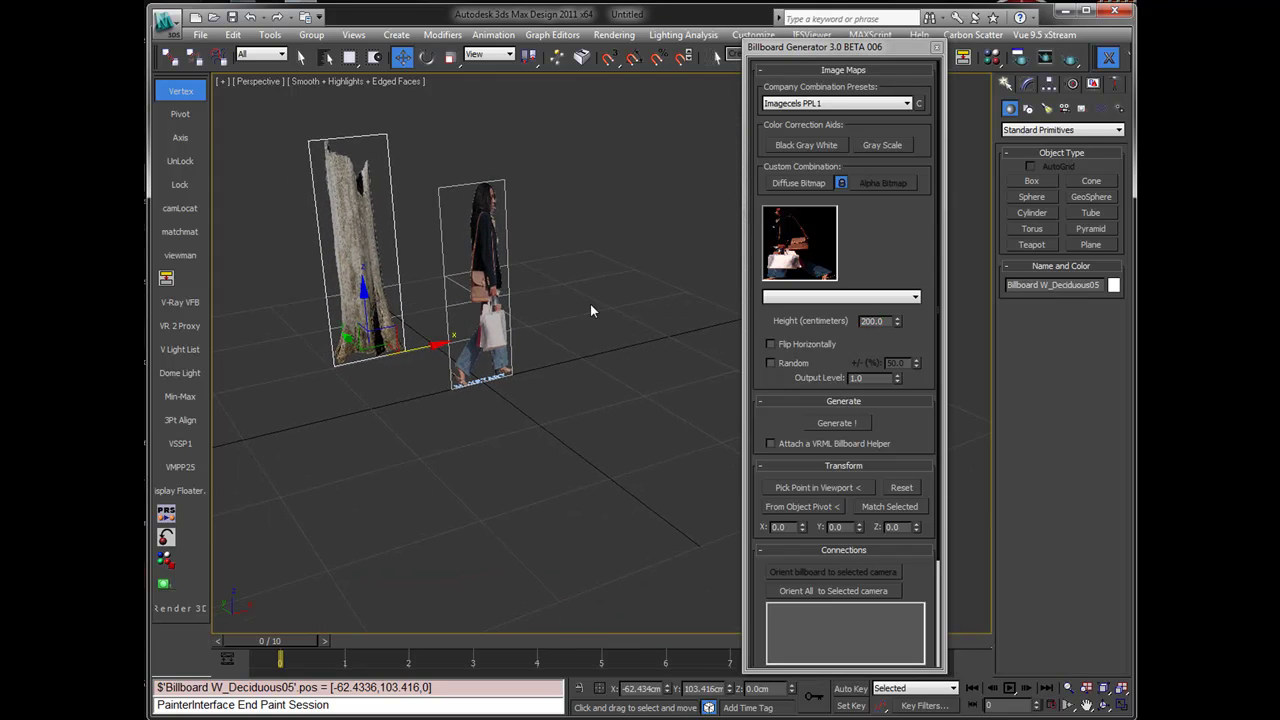
{"action": "left_click", "coordinate": [771, 344]}
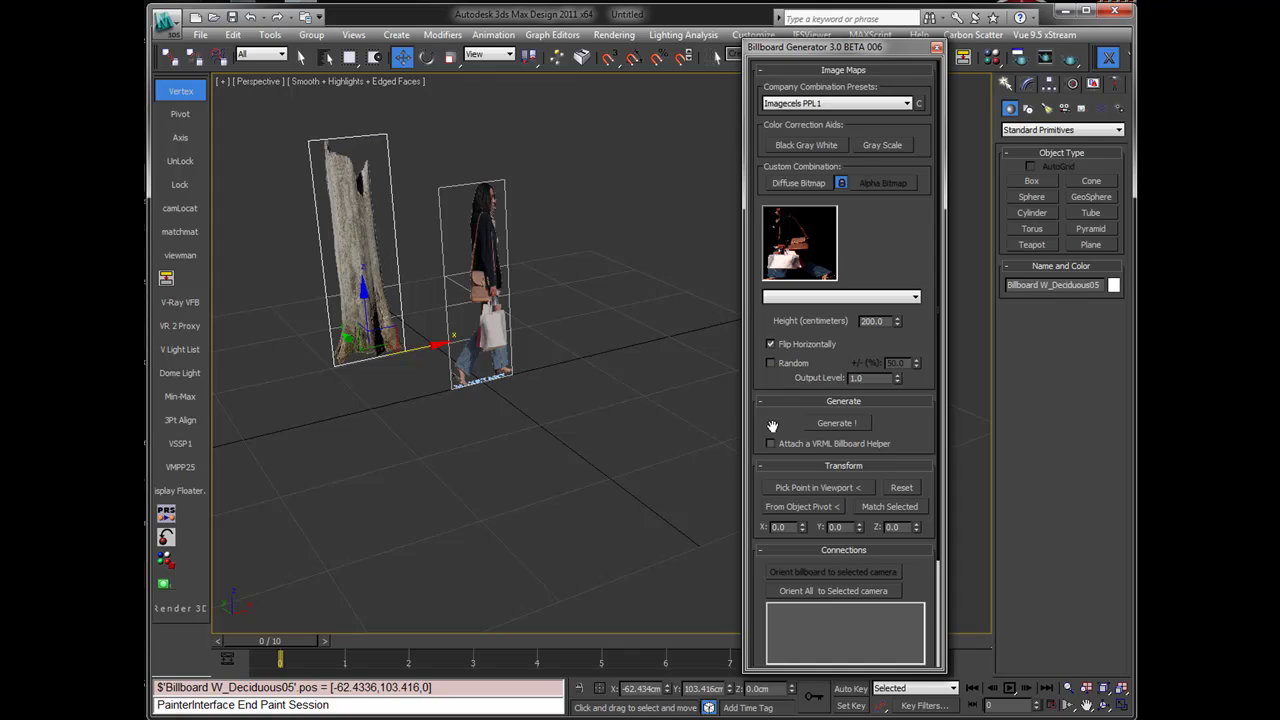
{"action": "left_click_drag", "start_coordinate": [763, 426], "coordinate": [757, 364]}
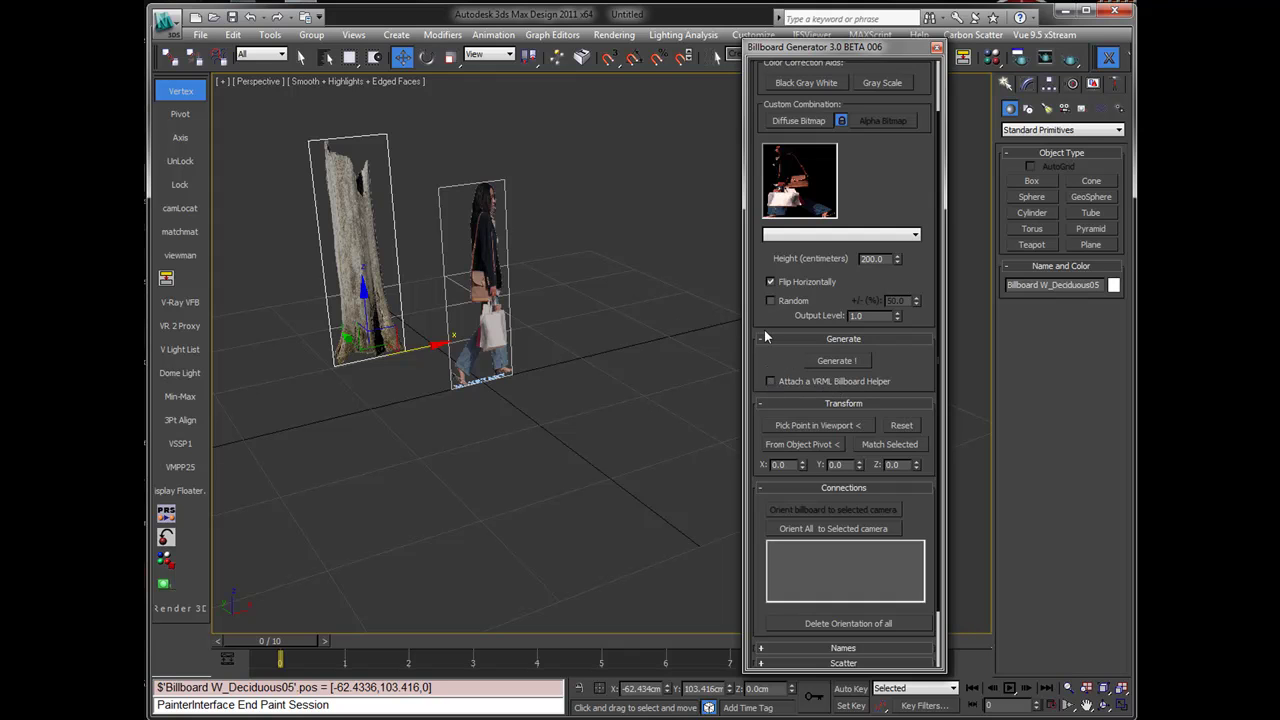
{"action": "left_click_drag", "start_coordinate": [765, 363], "coordinate": [757, 297]}
{"action": "middle_click_drag", "start_coordinate": [693, 310], "coordinate": [620, 354]}
{"action": "left_click", "coordinate": [725, 356]}
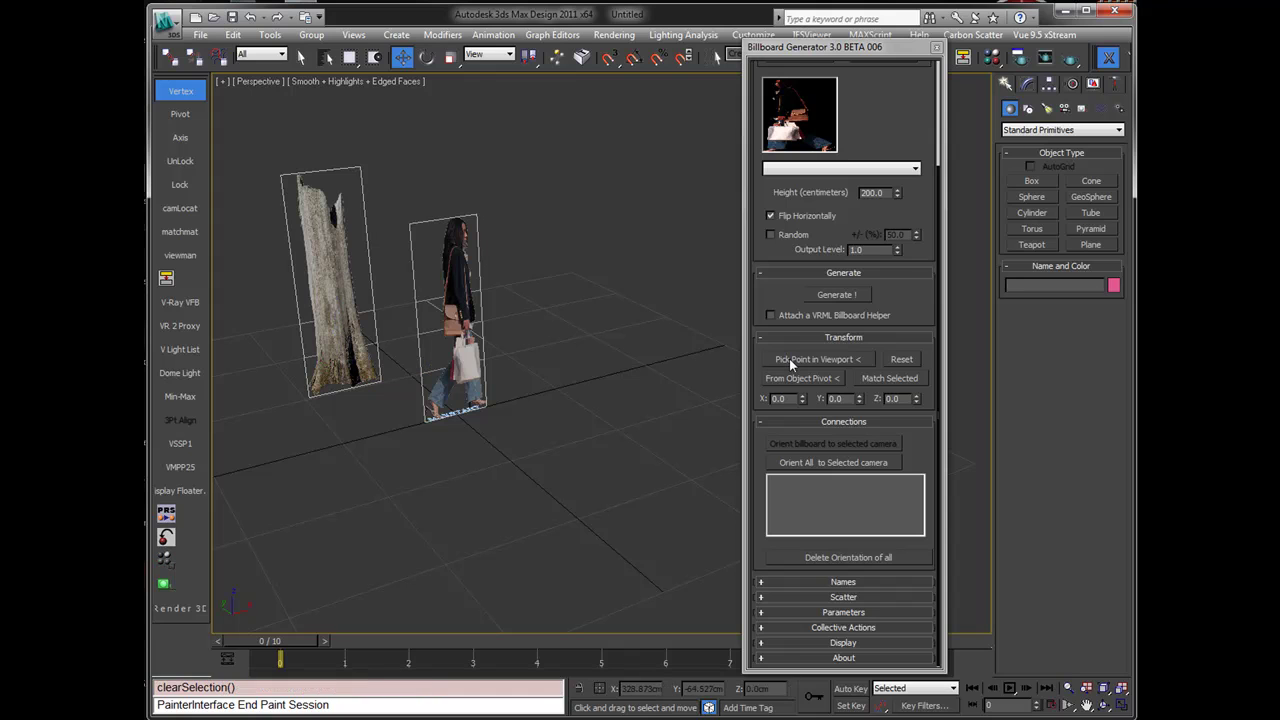
{"action": "left_click", "coordinate": [789, 358]}
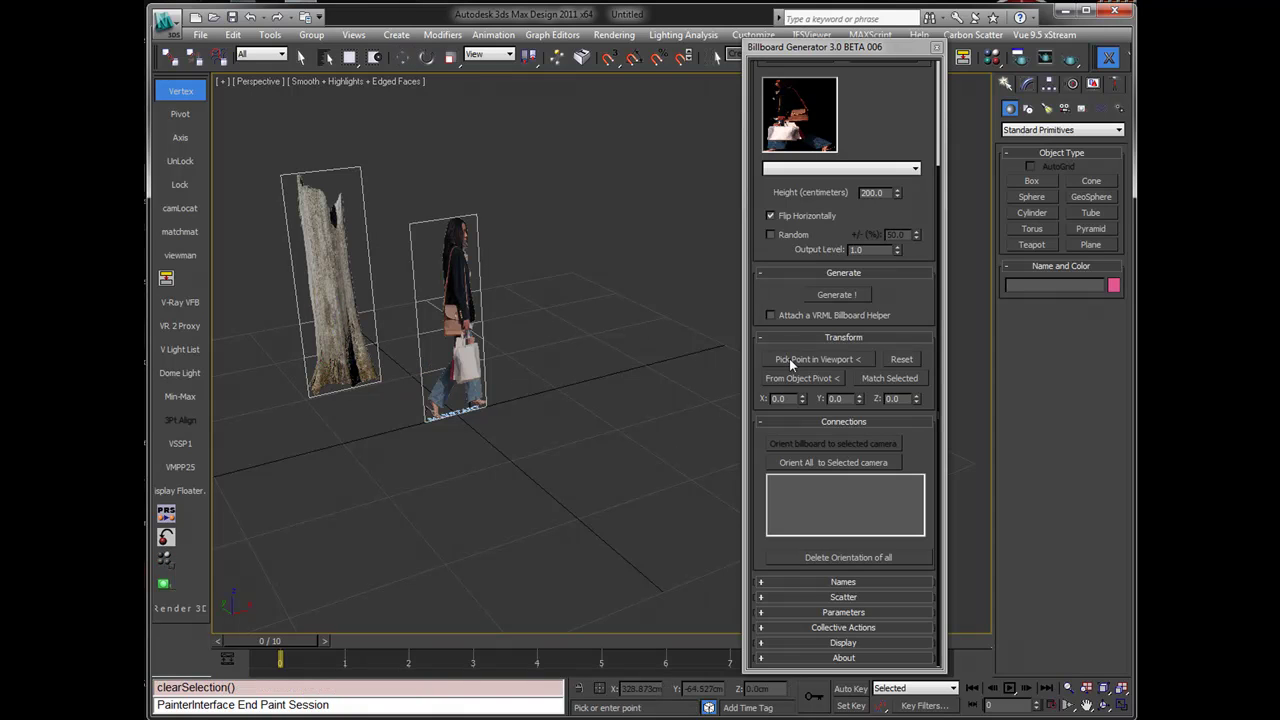
{"action": "left_click", "coordinate": [648, 323]}
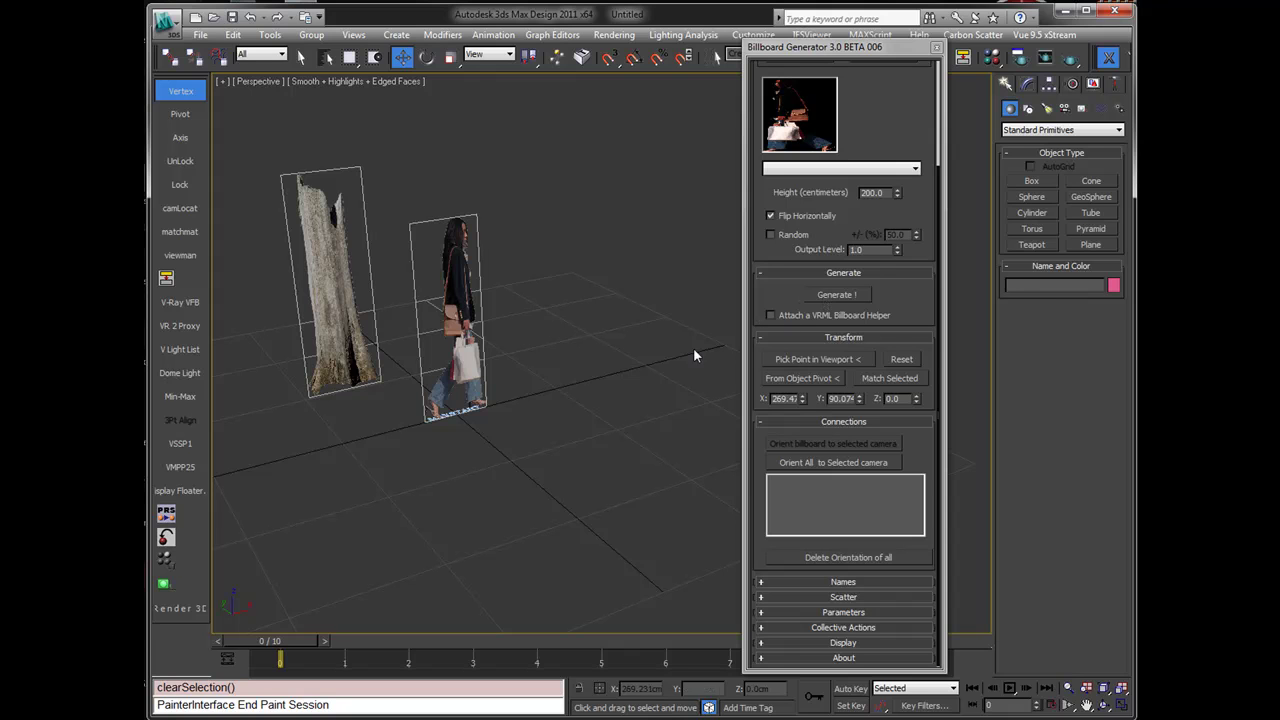
{"action": "left_click", "coordinate": [823, 294]}
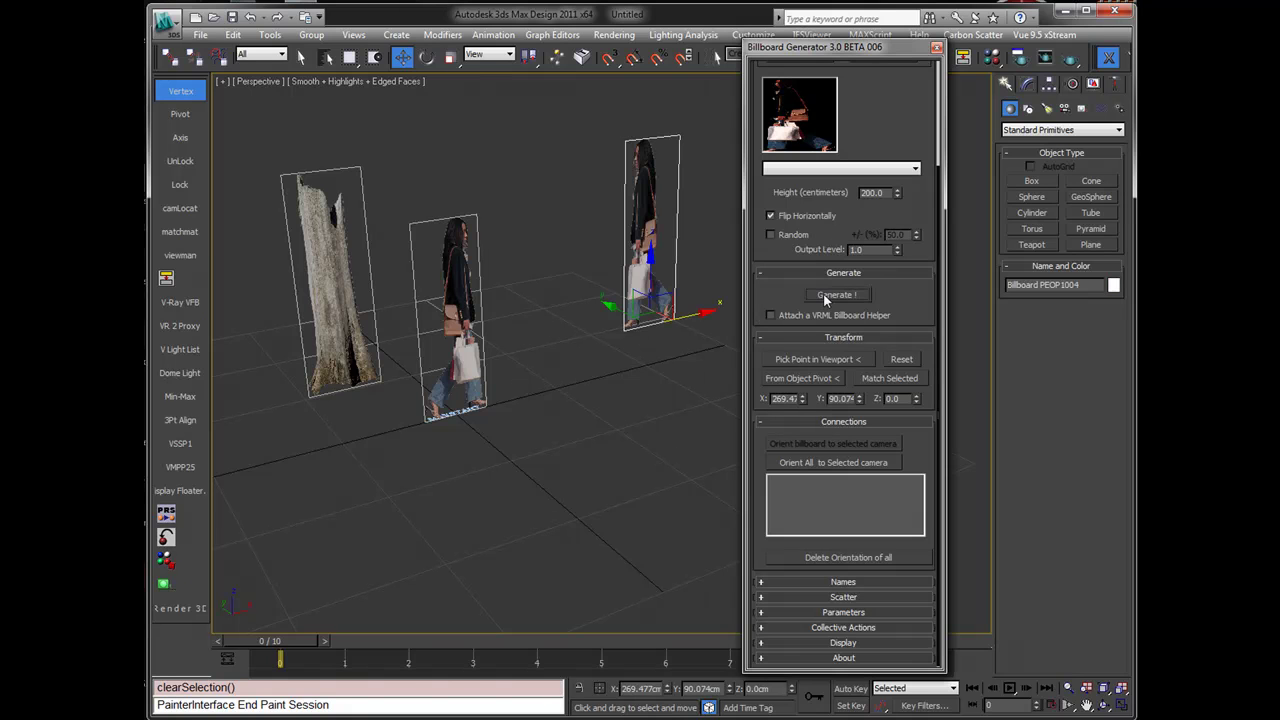
Reset the placement coordinates and move the flipped woman billboard to about X 178 cm, Y 142 cm.
{"action": "left_click", "coordinate": [899, 360]}
{"action": "left_click_drag", "start_coordinate": [466, 400], "coordinate": [564, 312]}
{"action": "left_click", "coordinate": [566, 434]}
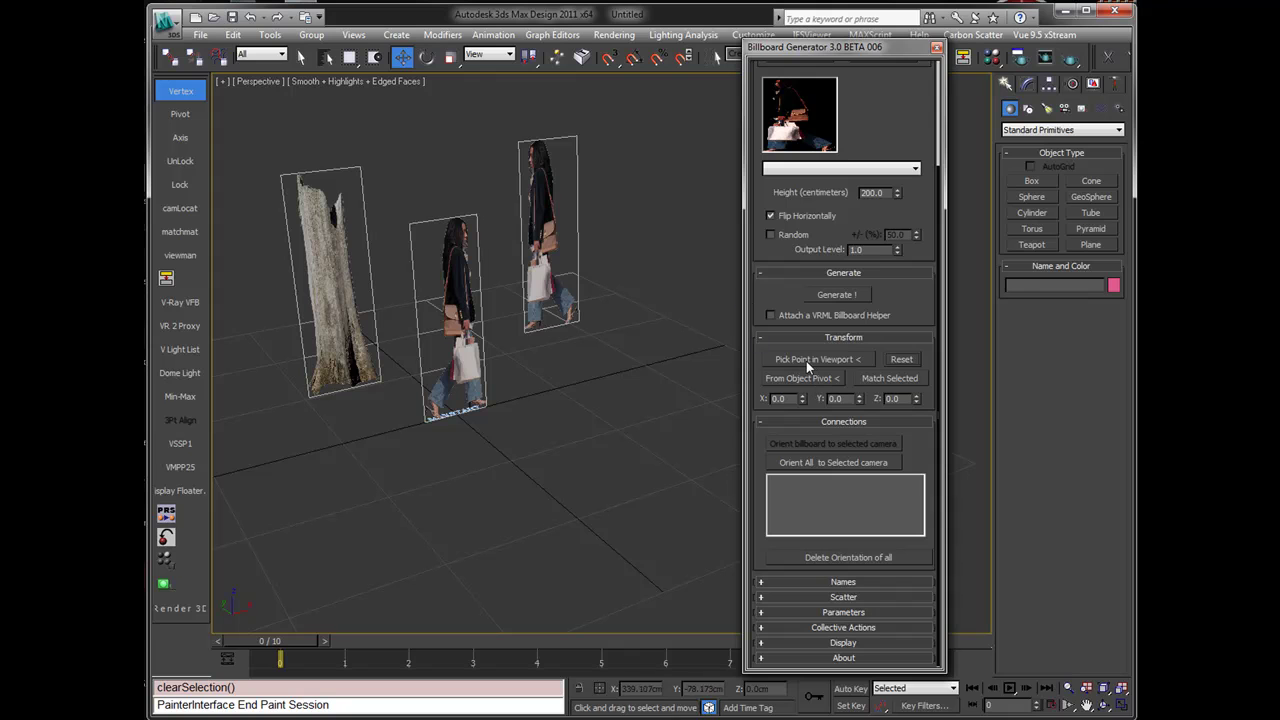
Generate another flipped PEOP1004 billboard at a picked ground point in front, about X 5.5 and Y -123.6 cm.
{"action": "left_click", "coordinate": [810, 359]}
{"action": "left_click", "coordinate": [531, 470]}
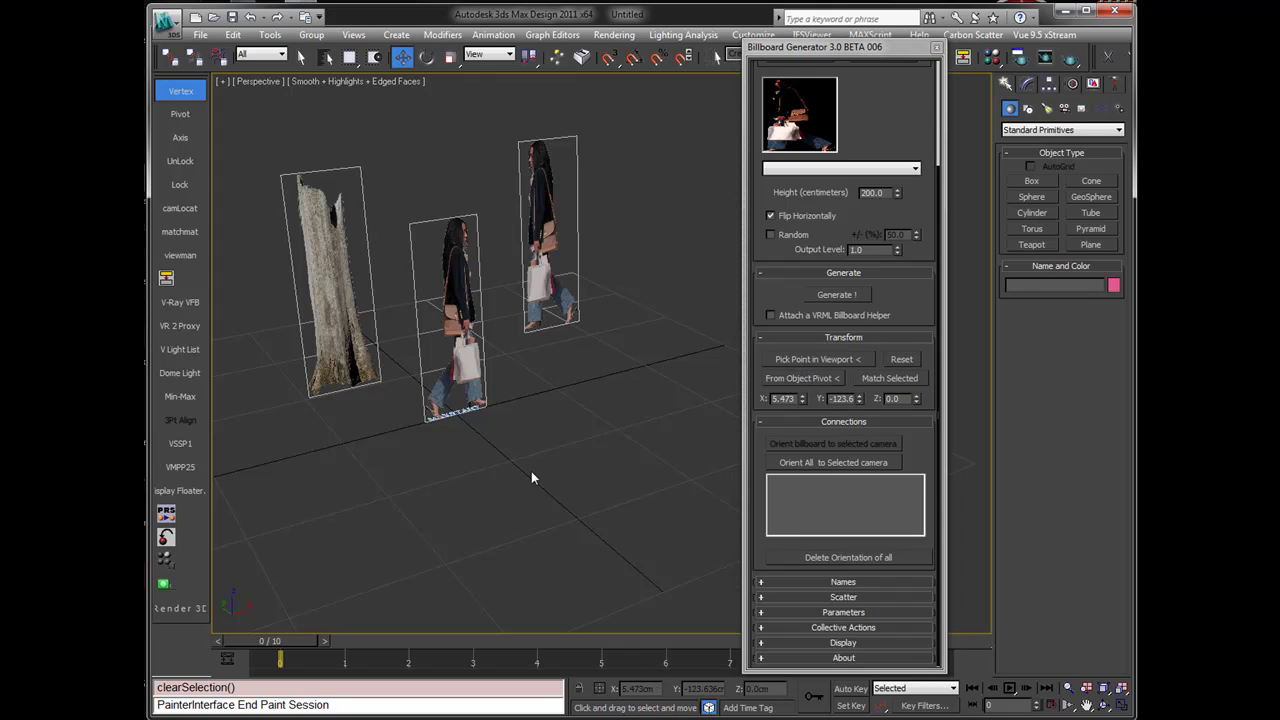
{"action": "left_click", "coordinate": [825, 295]}
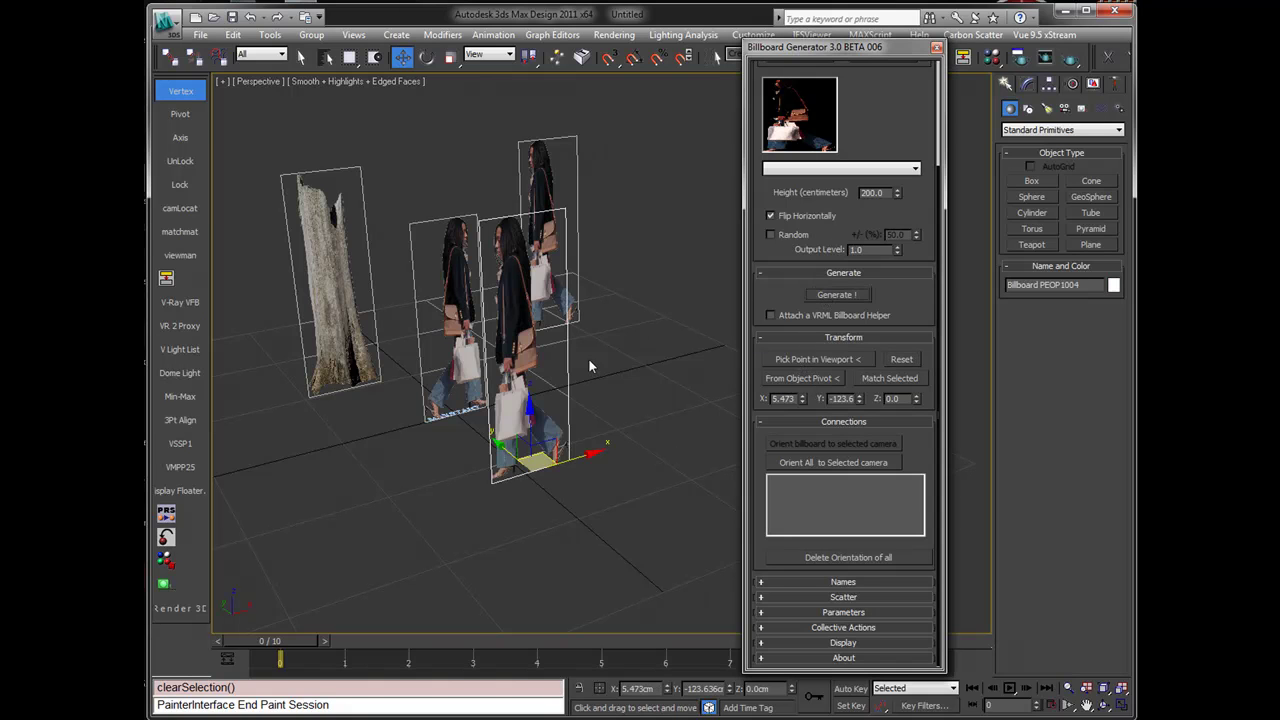
{"action": "middle_click_drag", "start_coordinate": [588, 358], "coordinate": [601, 381]}
{"action": "mouse_move", "coordinate": [503, 443]}
{"action": "middle_mouse_down", "text": "alt"}
{"action": "mouse_move", "coordinate": [490, 440]}
{"action": "mouse_move", "coordinate": [515, 441]}
{"action": "middle_mouse_up", "text": "alt"}
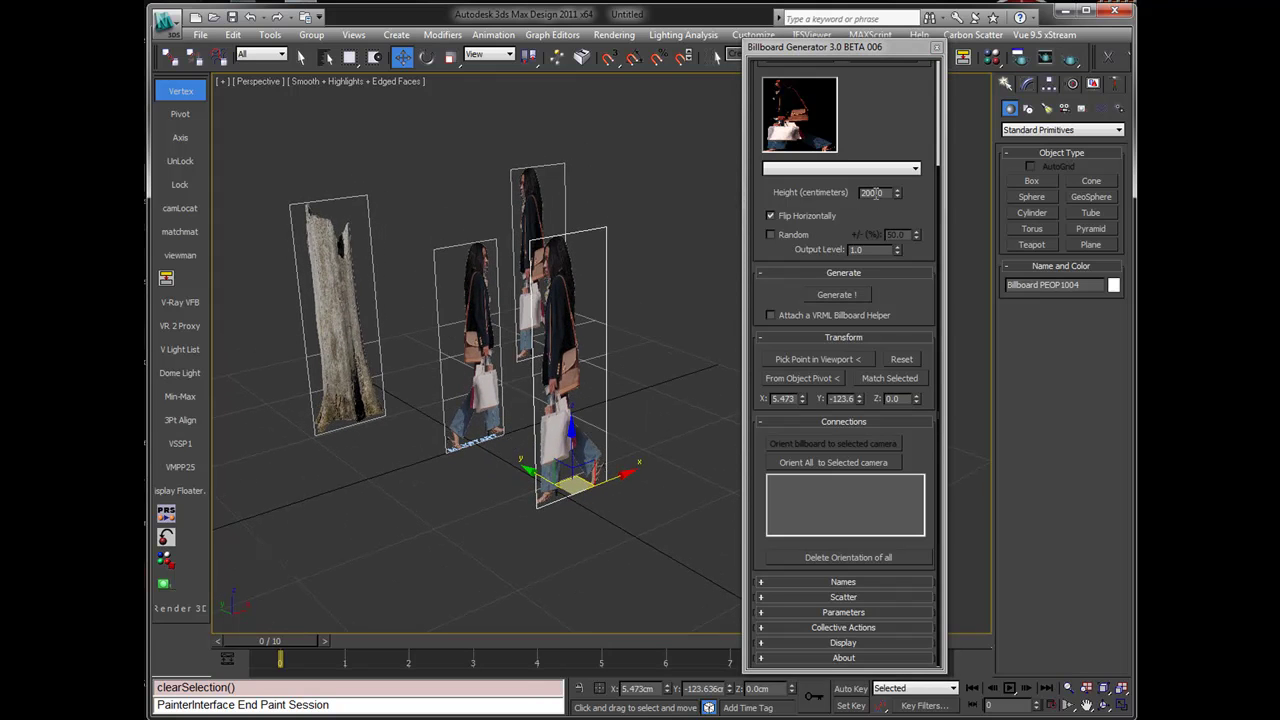
Delete the flipped woman billboard placed in front of the others.
{"action": "middle_click_drag", "start_coordinate": [491, 344], "coordinate": [409, 425]}
{"action": "left_click", "coordinate": [359, 305]}
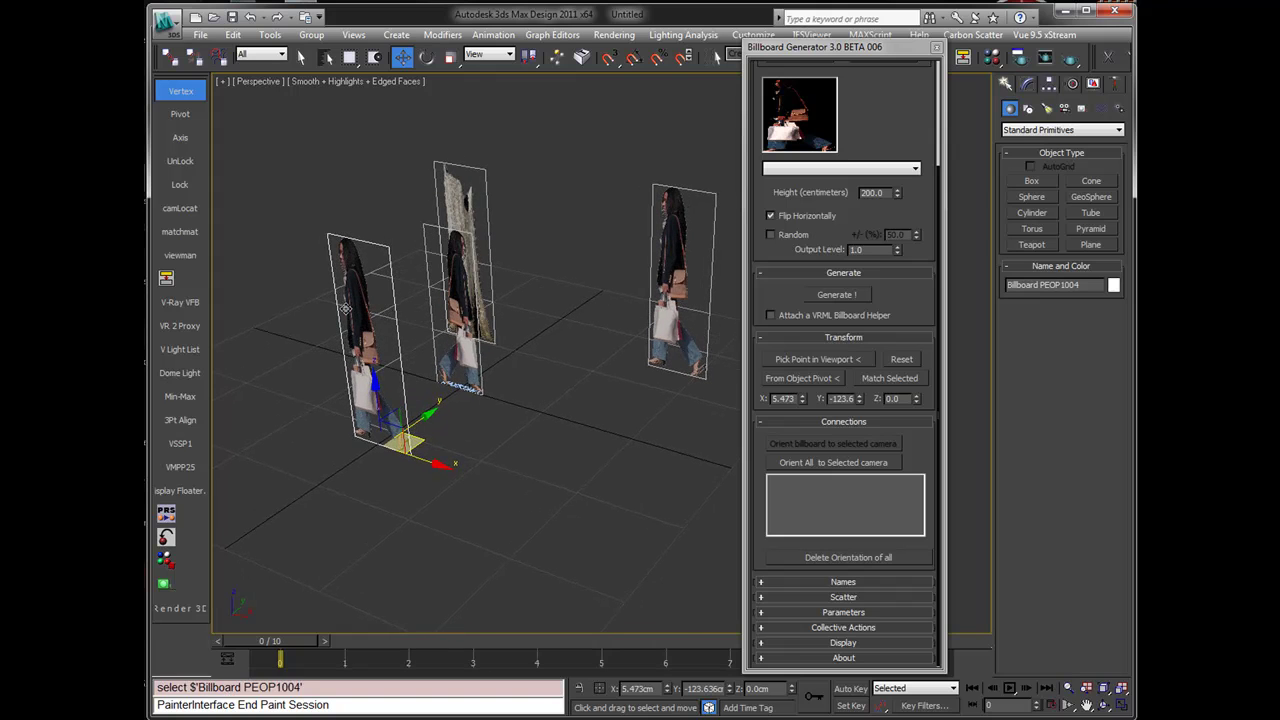
{"action": "key", "text": "Delete"}
{"action": "middle_click_drag", "start_coordinate": [449, 333], "coordinate": [522, 360], "text": "alt"}
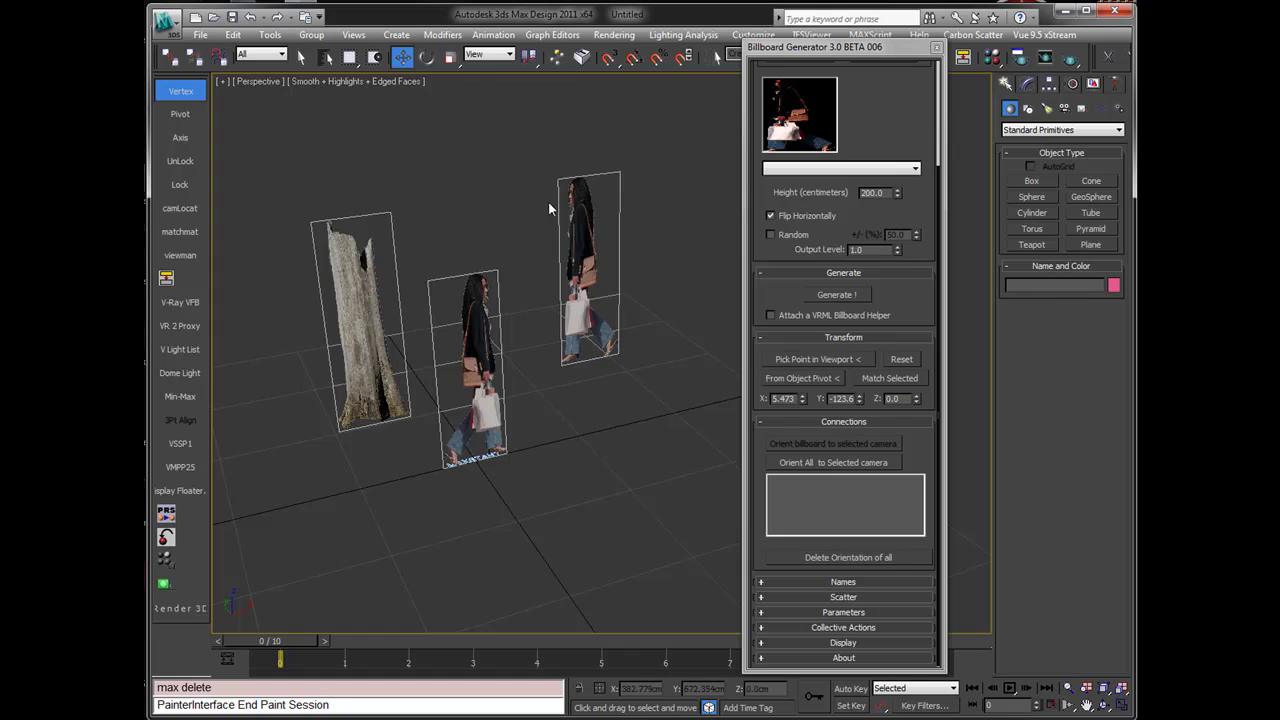
Set the tree trunk billboard's height to about 222.6 cm and the flipped woman billboard's height to 160 cm.
{"action": "left_click", "coordinate": [366, 288]}
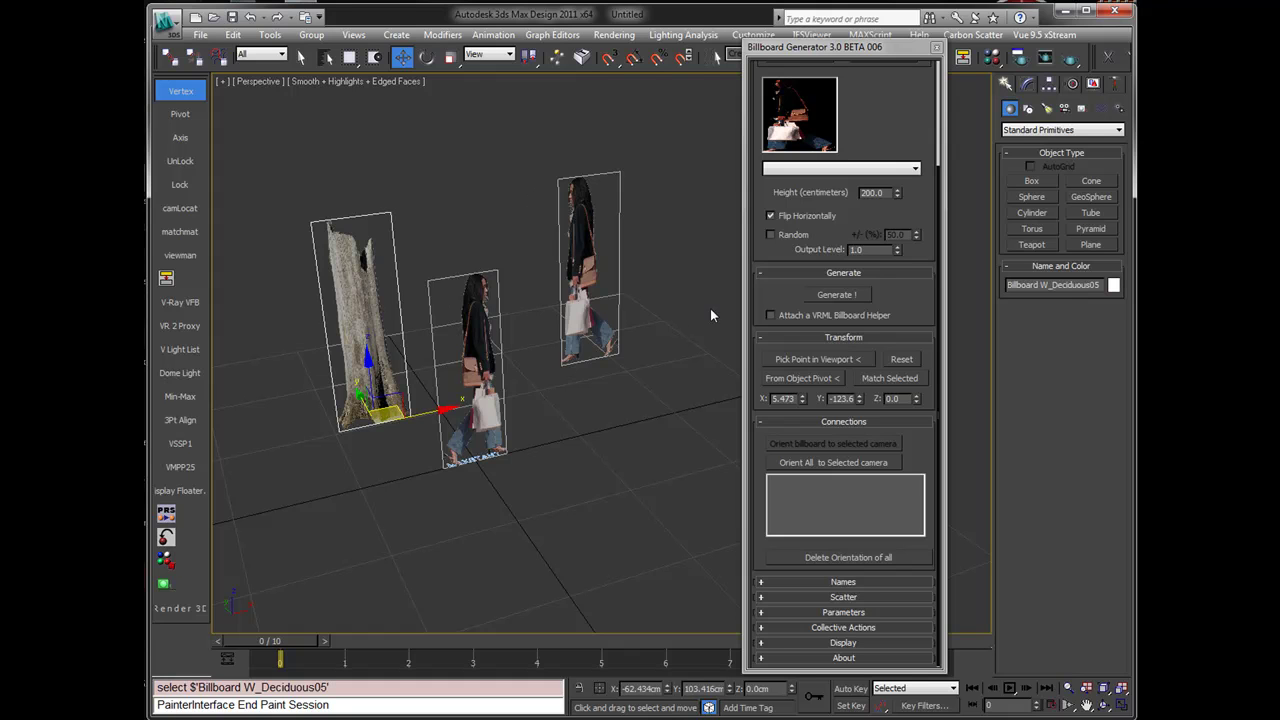
{"action": "left_click_drag", "start_coordinate": [897, 192], "coordinate": [612, 176]}
{"action": "left_click", "coordinate": [572, 243]}
{"action": "double_click", "coordinate": [872, 192]}
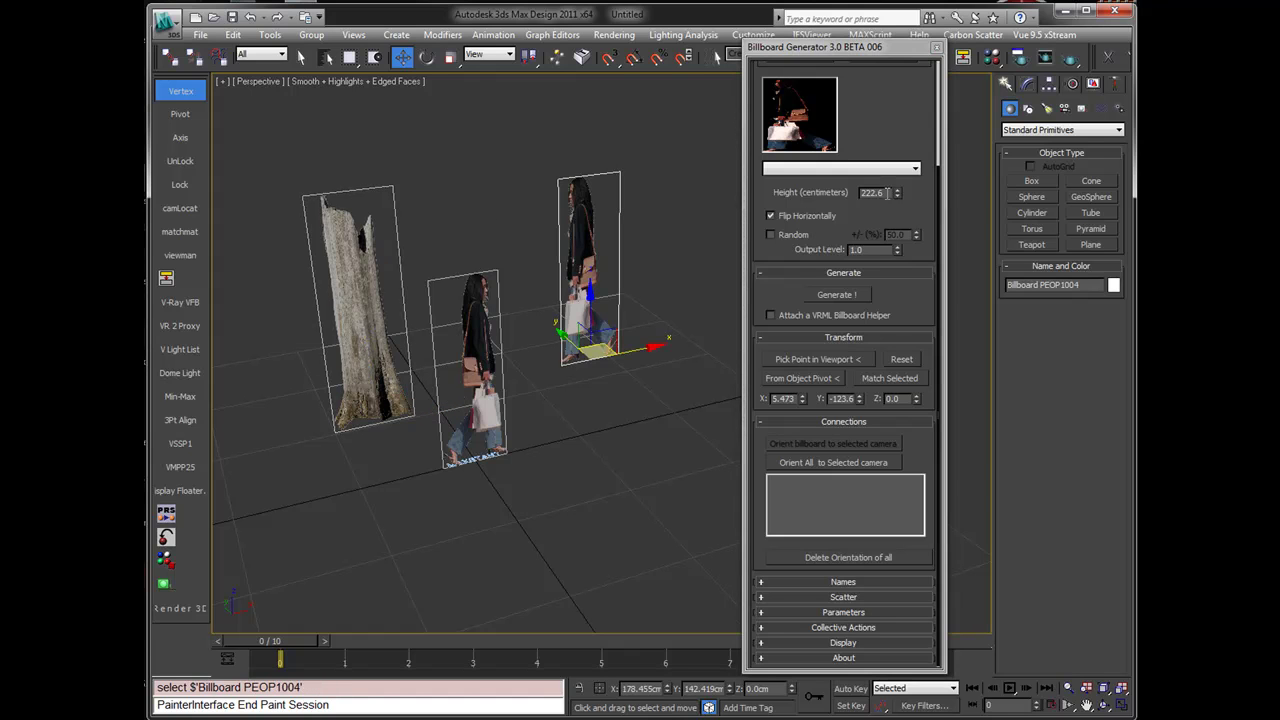
{"action": "type", "text": "160"}
{"action": "key", "text": "Return"}
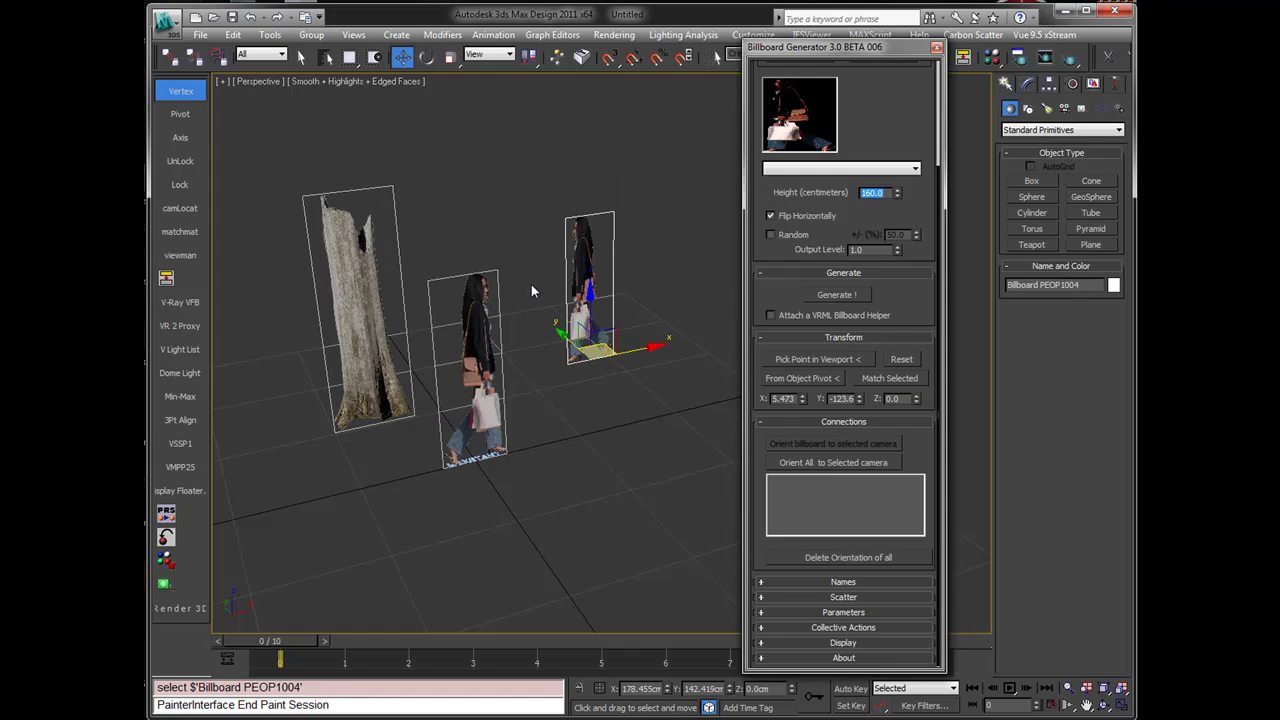
Set the unflipped woman billboard's height to 160 cm and move it back to about X 164 cm, Y 215 cm.
{"action": "left_click", "coordinate": [483, 290]}
{"action": "double_click", "coordinate": [886, 192]}
{"action": "type", "text": "1"}
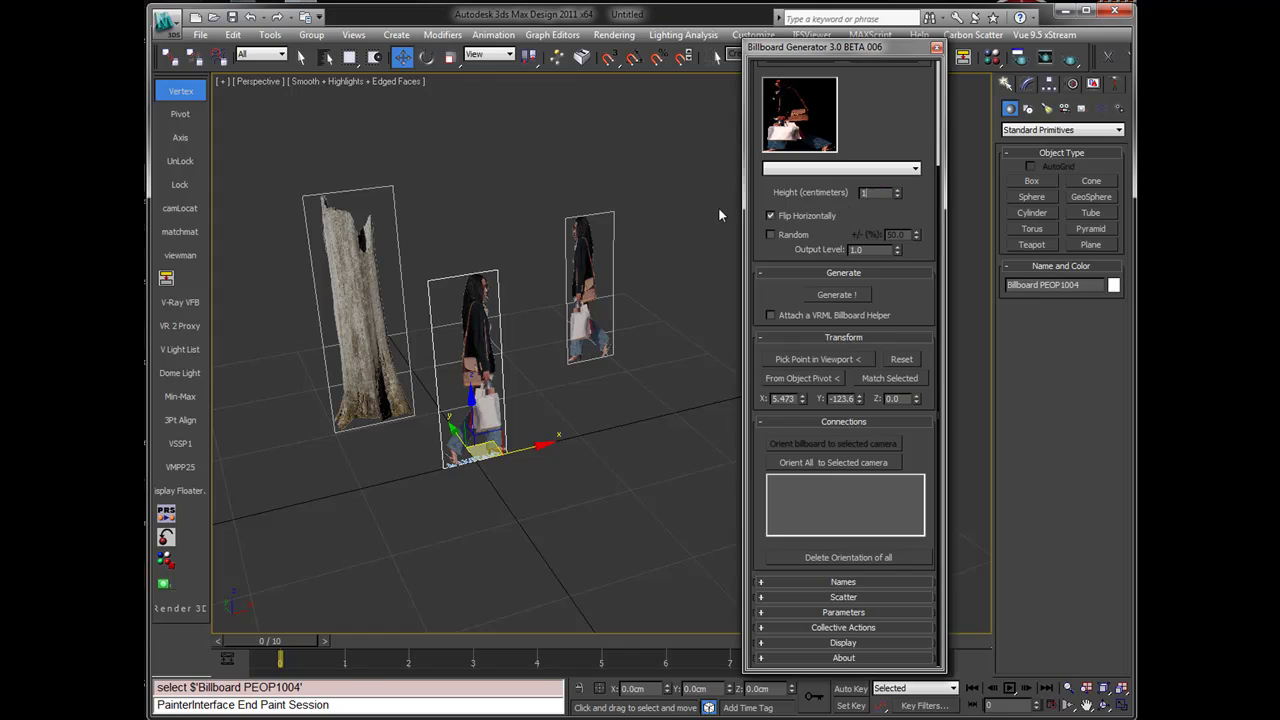
{"action": "type", "text": "60"}
{"action": "key", "text": "Return"}
{"action": "middle_click_drag", "start_coordinate": [570, 346], "coordinate": [469, 328], "text": "alt"}
{"action": "left_click_drag", "start_coordinate": [469, 328], "coordinate": [544, 235]}
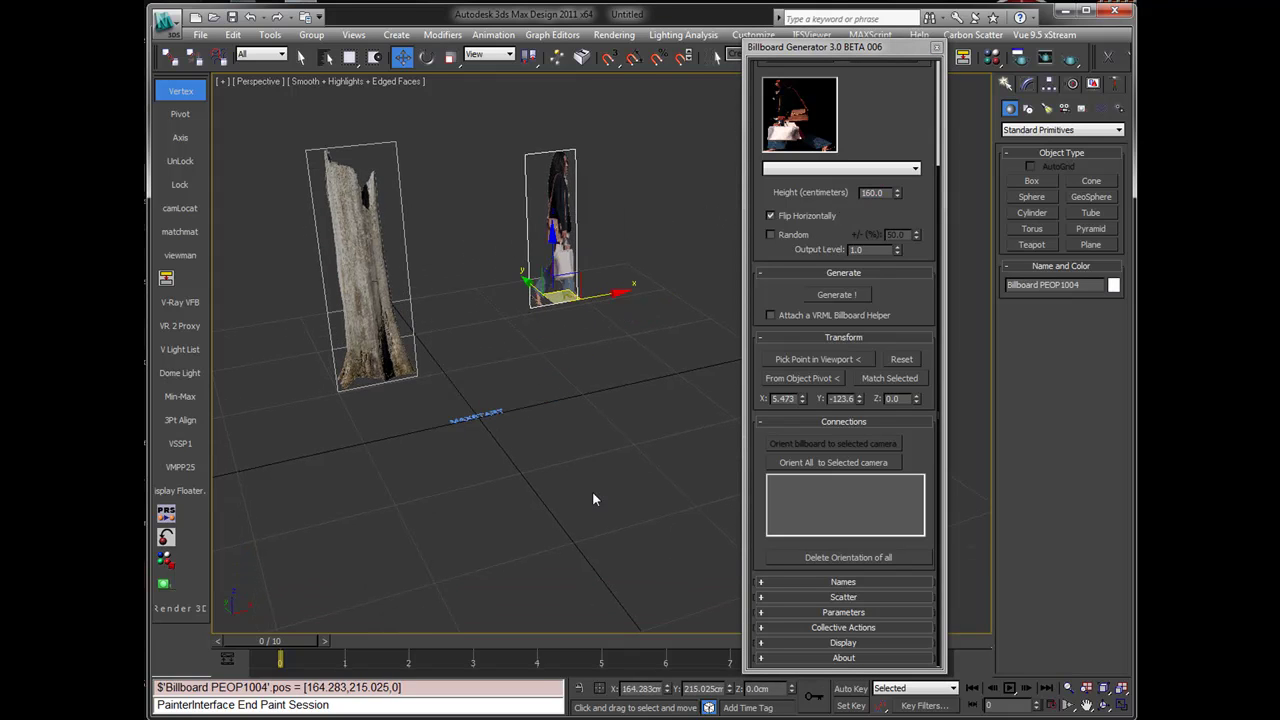
Create a Standard target camera at about X 36 cm, Y -251 cm, aimed at the ground in front of the tree trunk.
{"action": "middle_click_drag", "start_coordinate": [592, 491], "coordinate": [597, 475]}
{"action": "left_click", "coordinate": [1064, 108]}
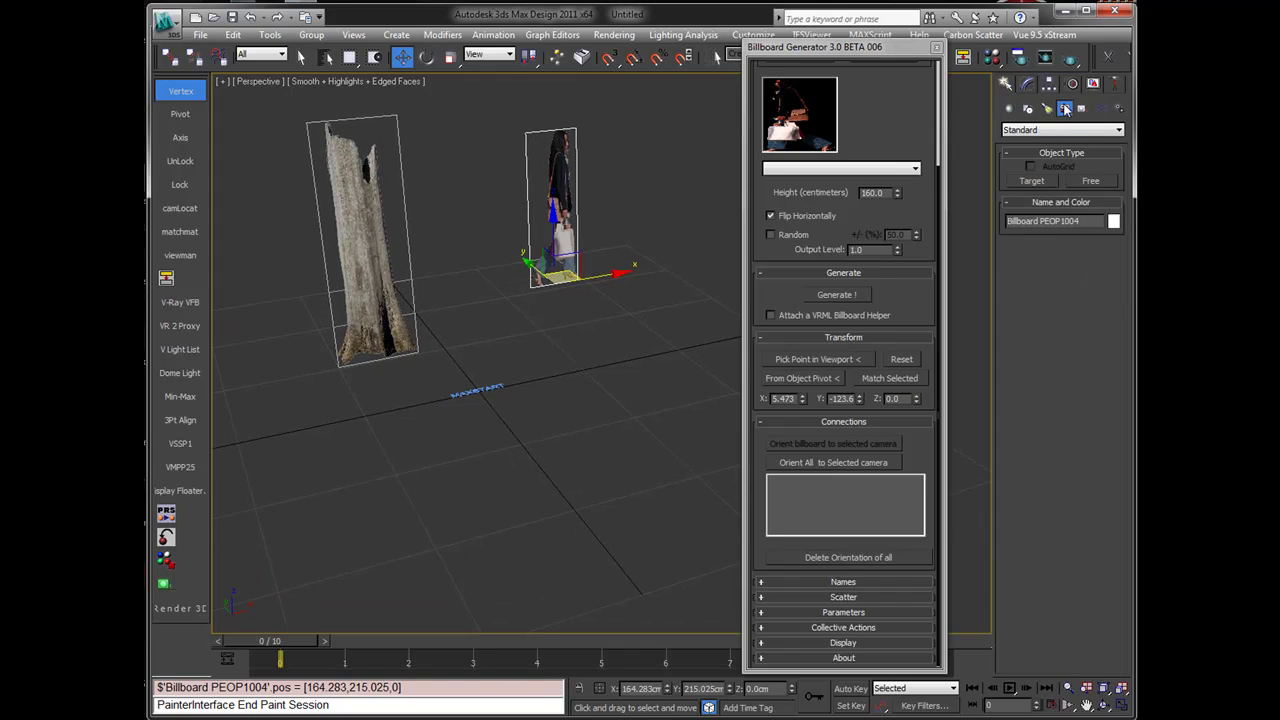
{"action": "left_click", "coordinate": [1038, 130]}
{"action": "left_click", "coordinate": [1032, 146]}
{"action": "left_click", "coordinate": [1031, 181]}
{"action": "left_click_drag", "start_coordinate": [655, 530], "coordinate": [328, 444]}
{"action": "key", "text": "w"}
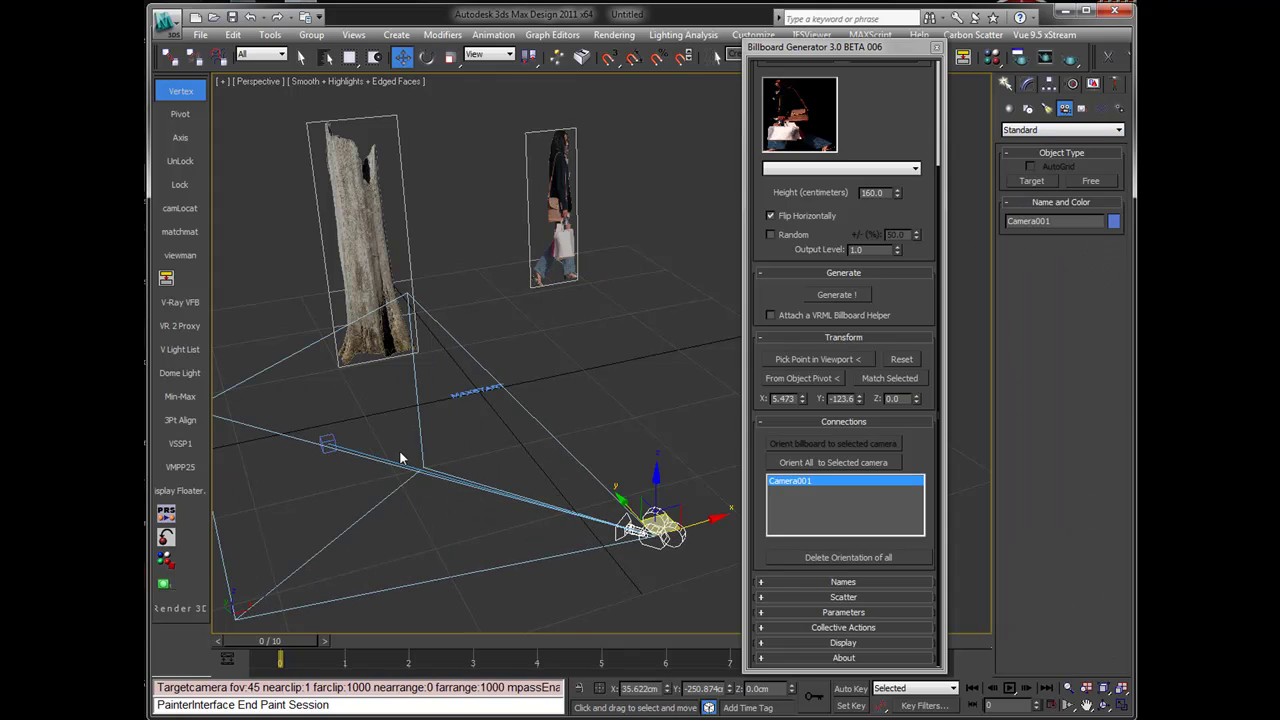
Orient all billboards to Camera001.
{"action": "scroll", "coordinate": [461, 482], "scroll_direction": "down", "scroll_amount": 3}
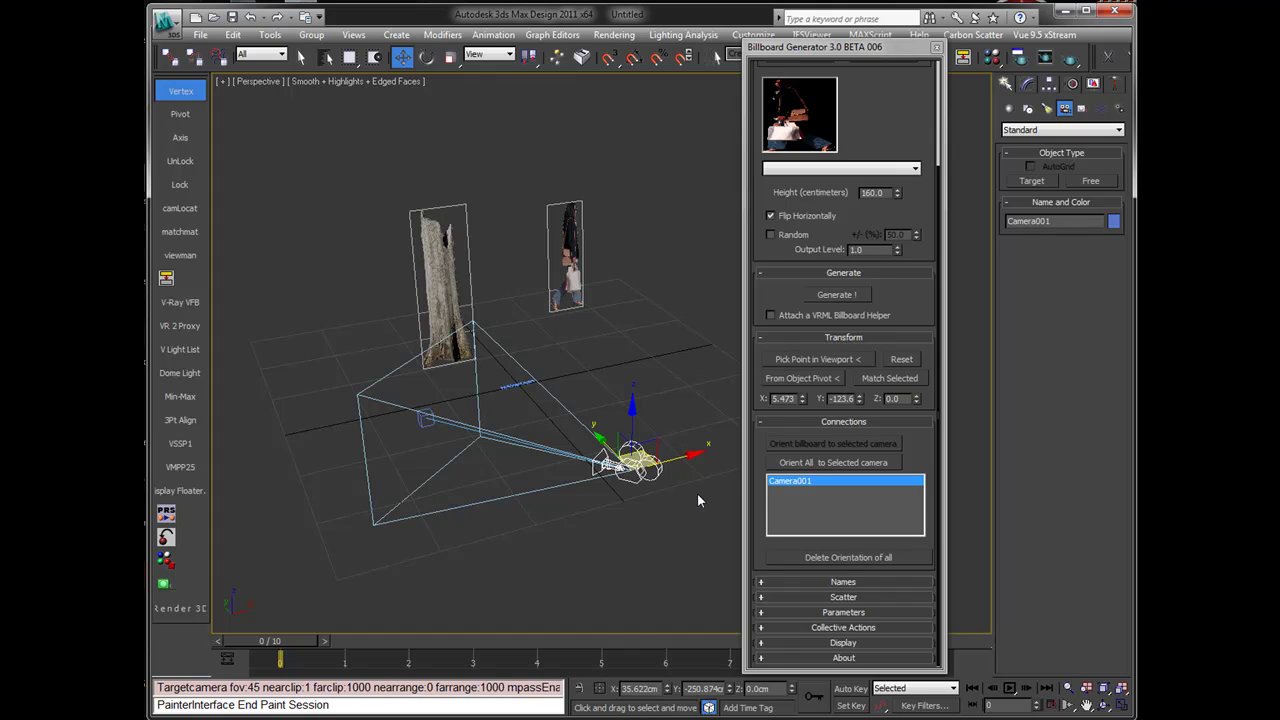
{"action": "left_click", "coordinate": [786, 484]}
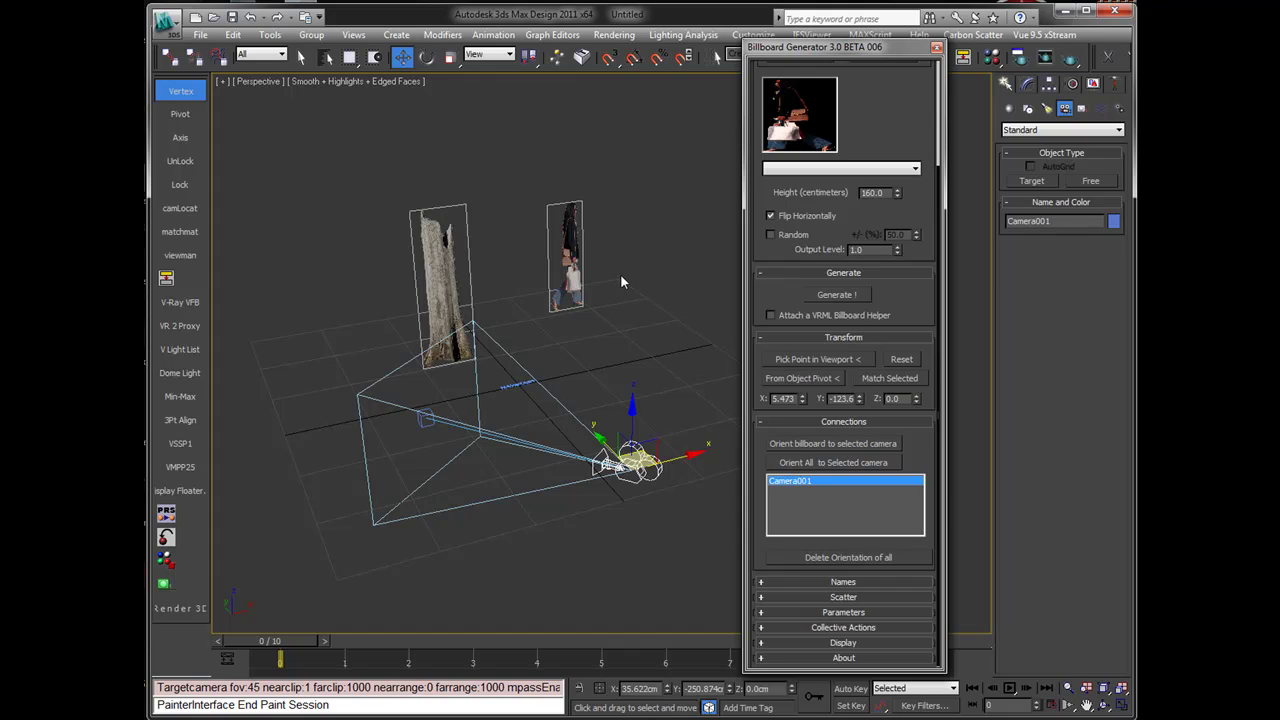
{"action": "left_click", "coordinate": [790, 462]}
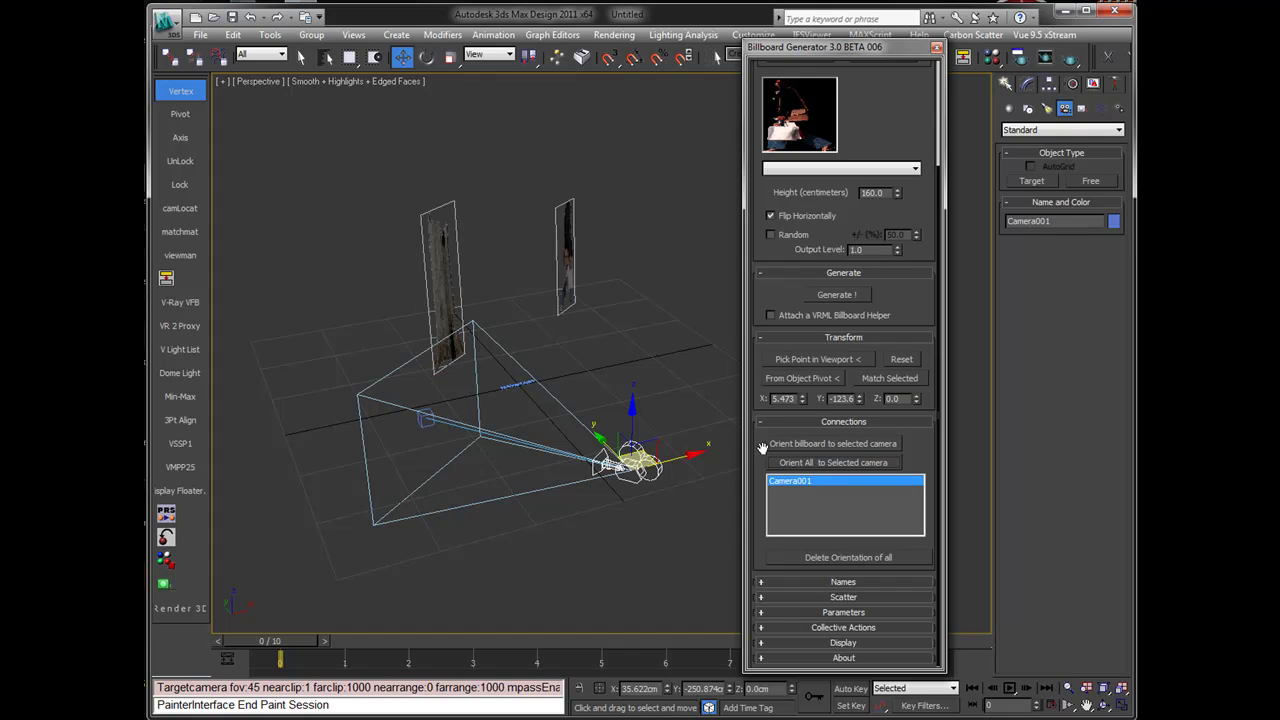
Move the camera across the front of the billboards to about X -224, Y -225 and Z -7 cm.
{"action": "middle_click_drag", "start_coordinate": [569, 376], "coordinate": [542, 362]}
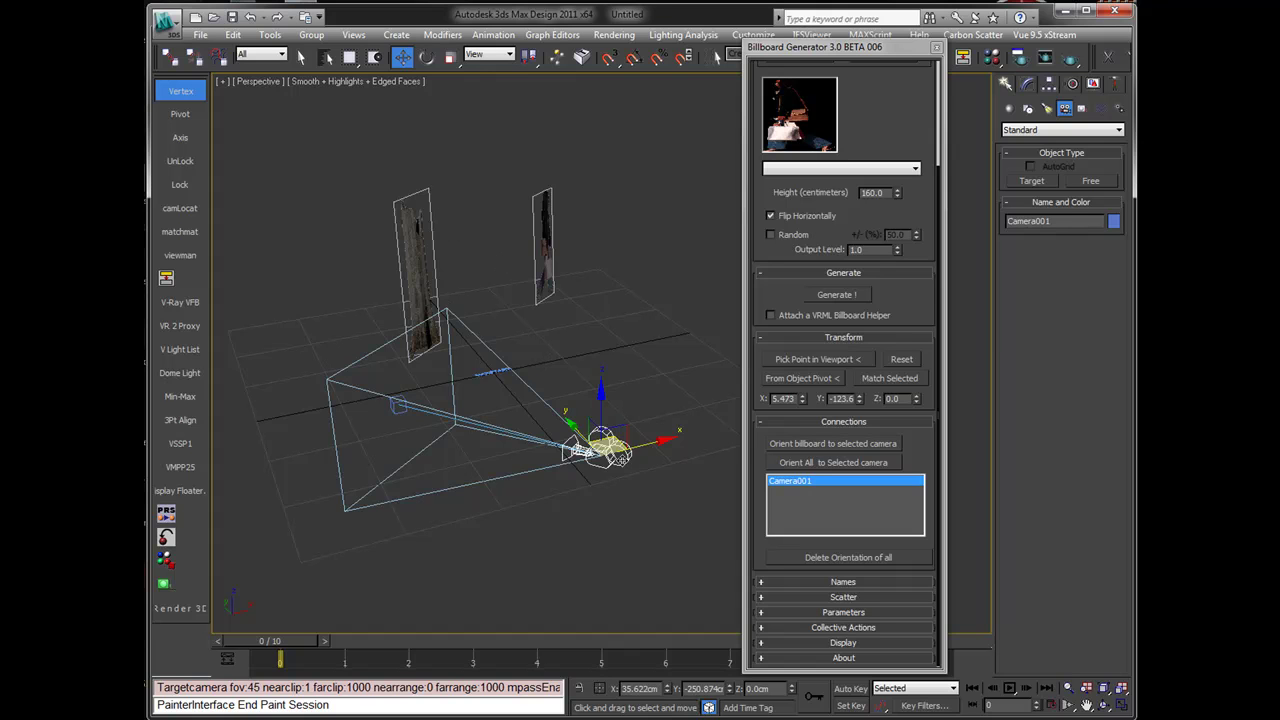
{"action": "left_click_drag", "start_coordinate": [651, 447], "coordinate": [368, 465]}
{"action": "left_click", "coordinate": [345, 507]}
{"action": "left_click", "coordinate": [345, 507]}
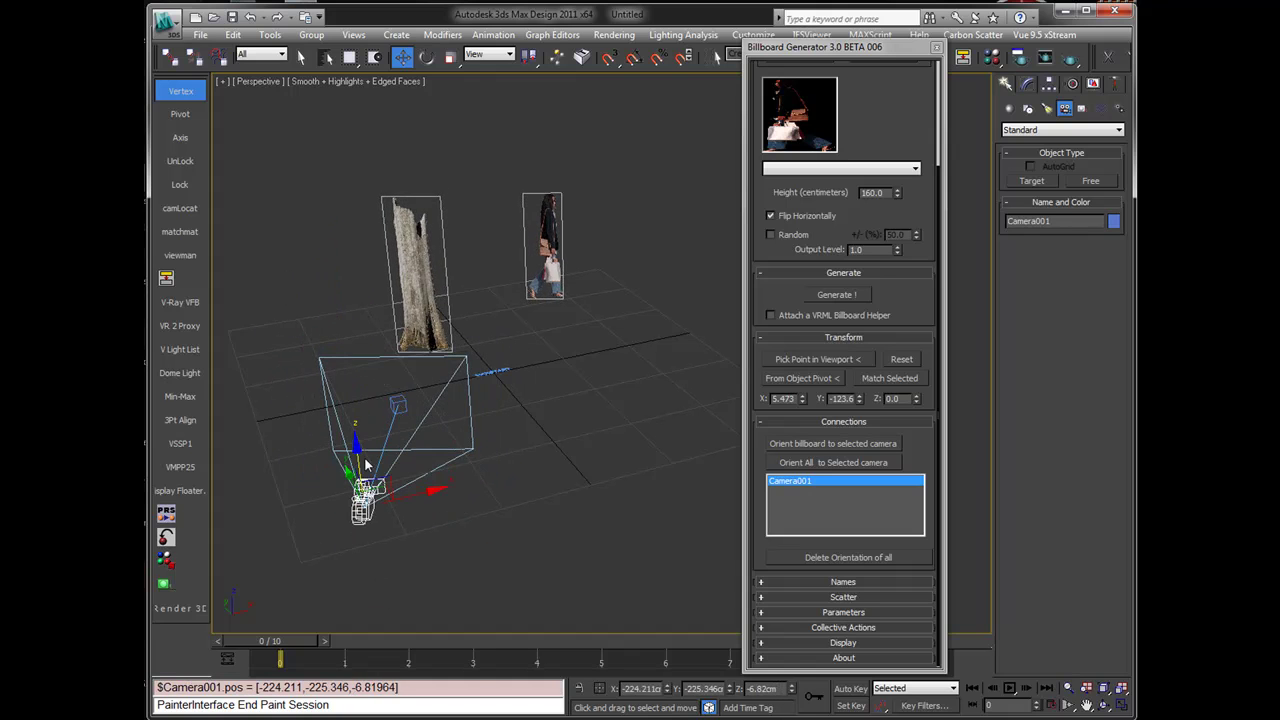
Delete the camera orientation of all billboards.
{"action": "left_click", "coordinate": [831, 558]}
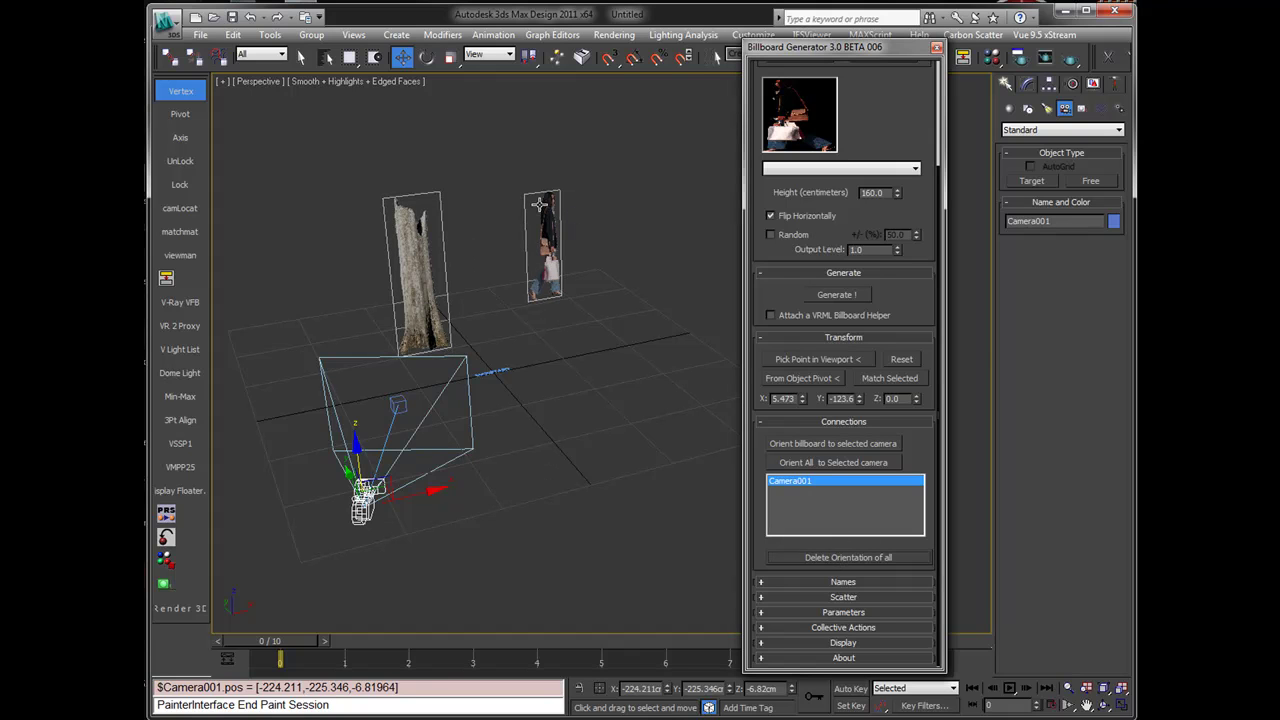
{"action": "middle_click_drag", "start_coordinate": [478, 321], "coordinate": [520, 287]}
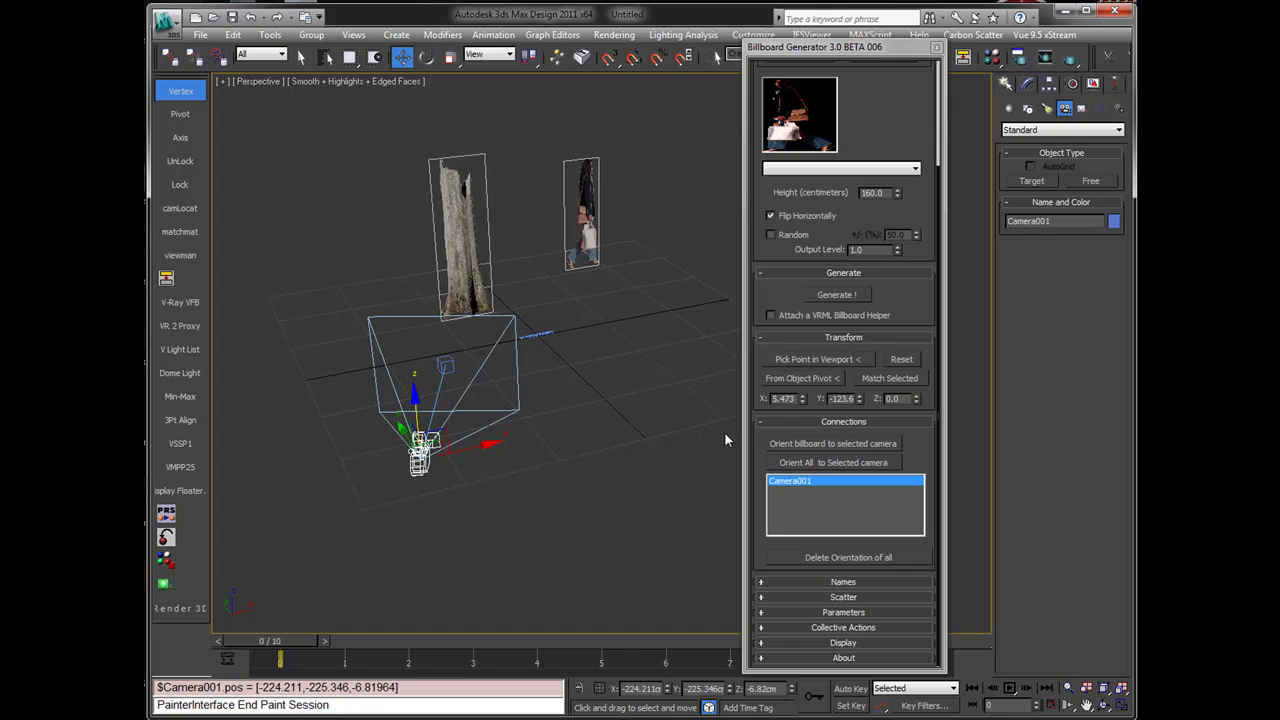
{"action": "left_click", "coordinate": [757, 282]}
{"action": "scroll", "coordinate": [548, 480], "scroll_direction": "down", "scroll_amount": 3}
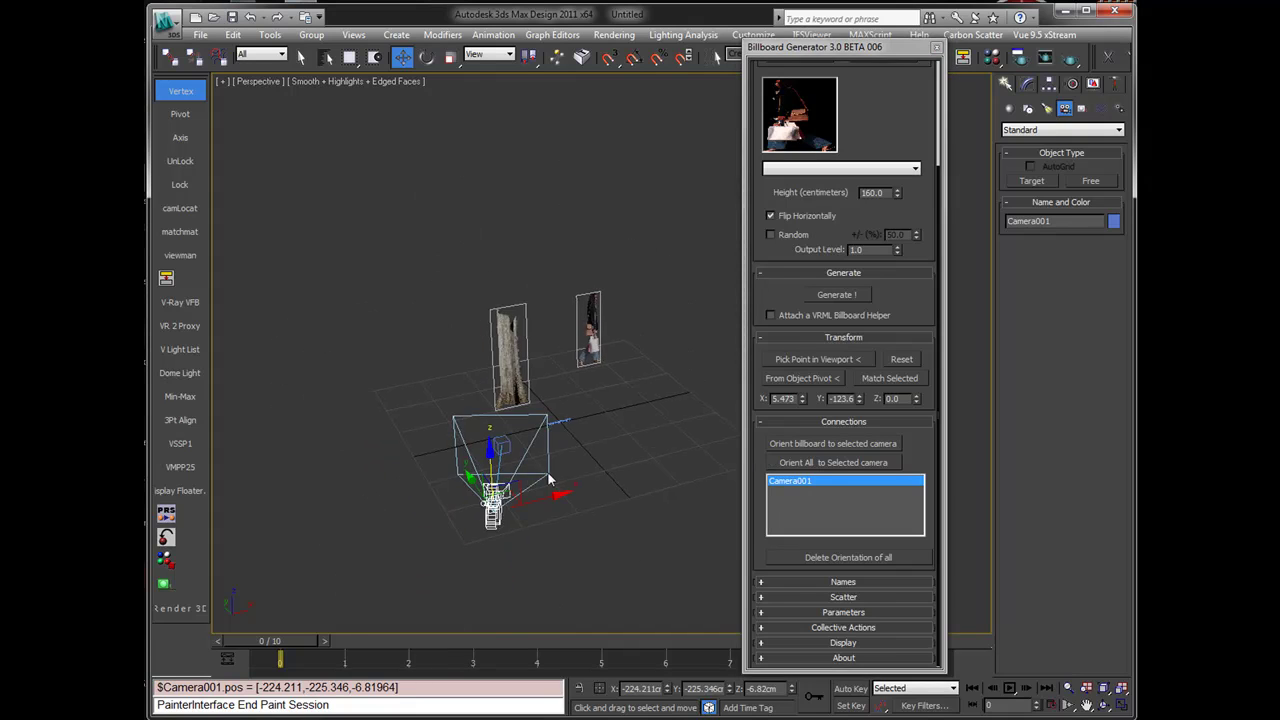
Select all billboards together with the camera and its target, and delete them from the scene.
{"action": "left_click", "coordinate": [745, 300]}
{"action": "scroll", "coordinate": [755, 295], "scroll_direction": "up", "scroll_amount": 3}
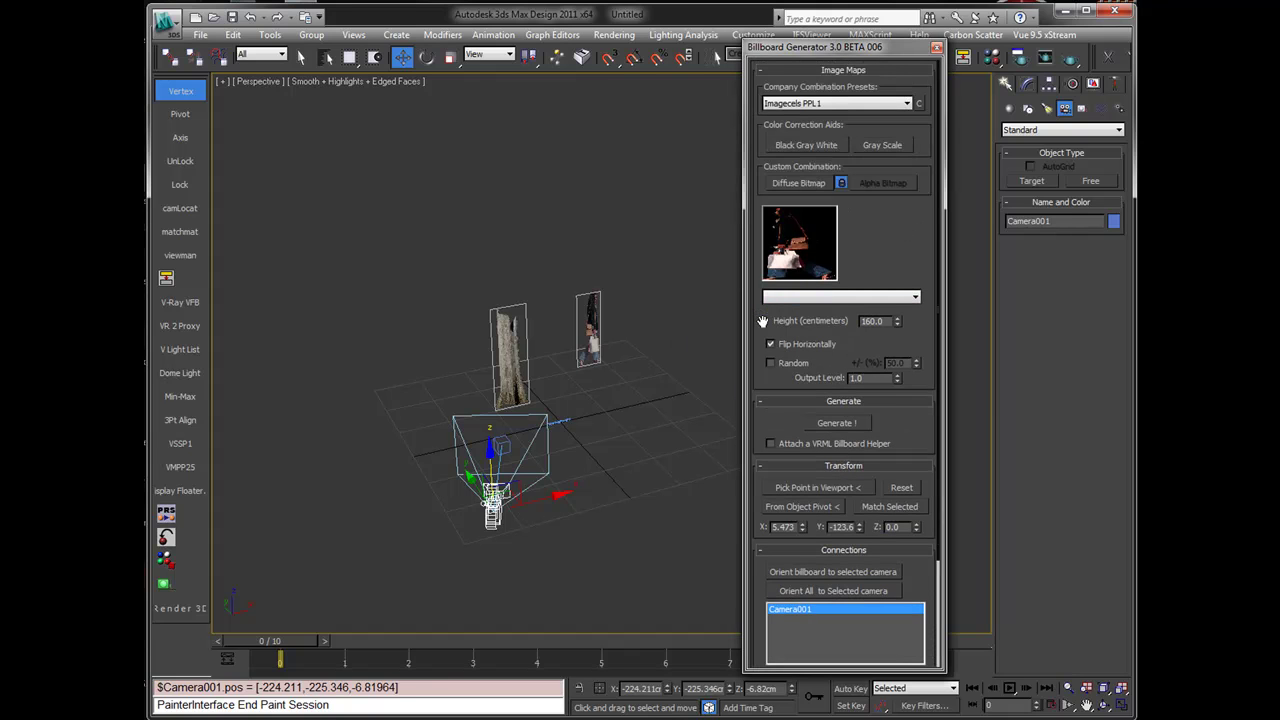
{"action": "left_click_drag", "start_coordinate": [649, 245], "coordinate": [430, 568]}
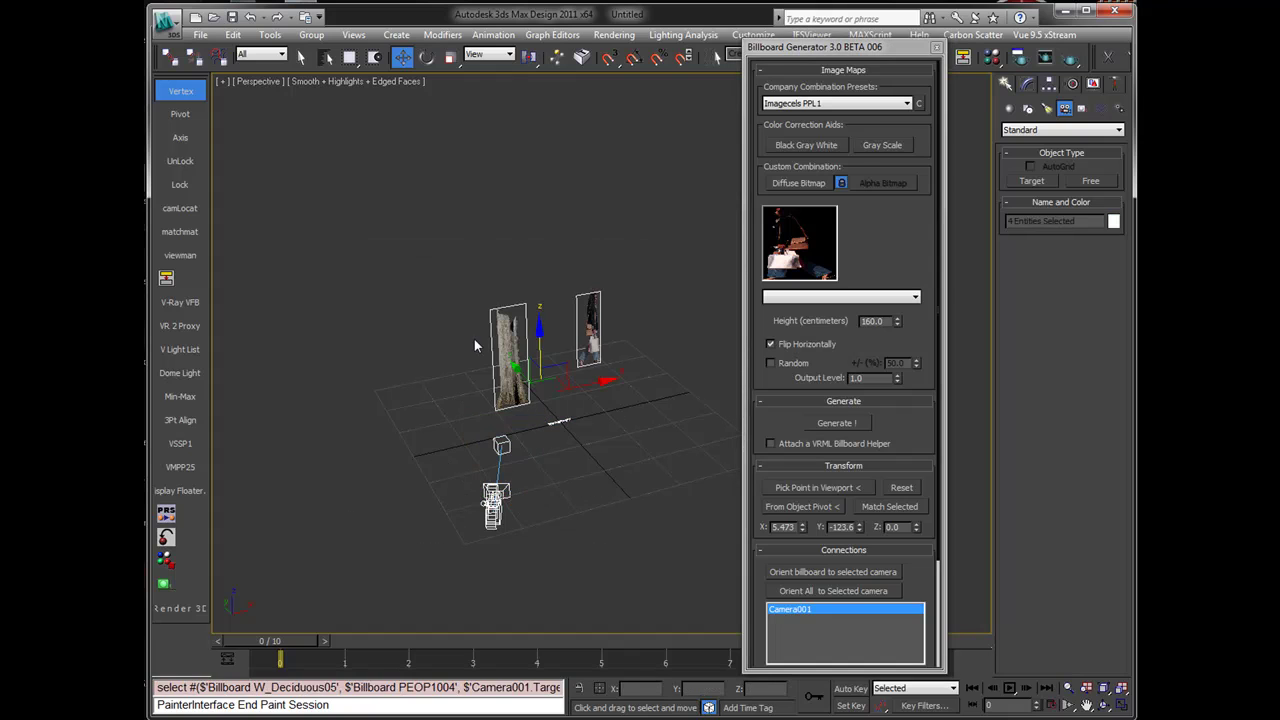
{"action": "key", "text": "Delete"}
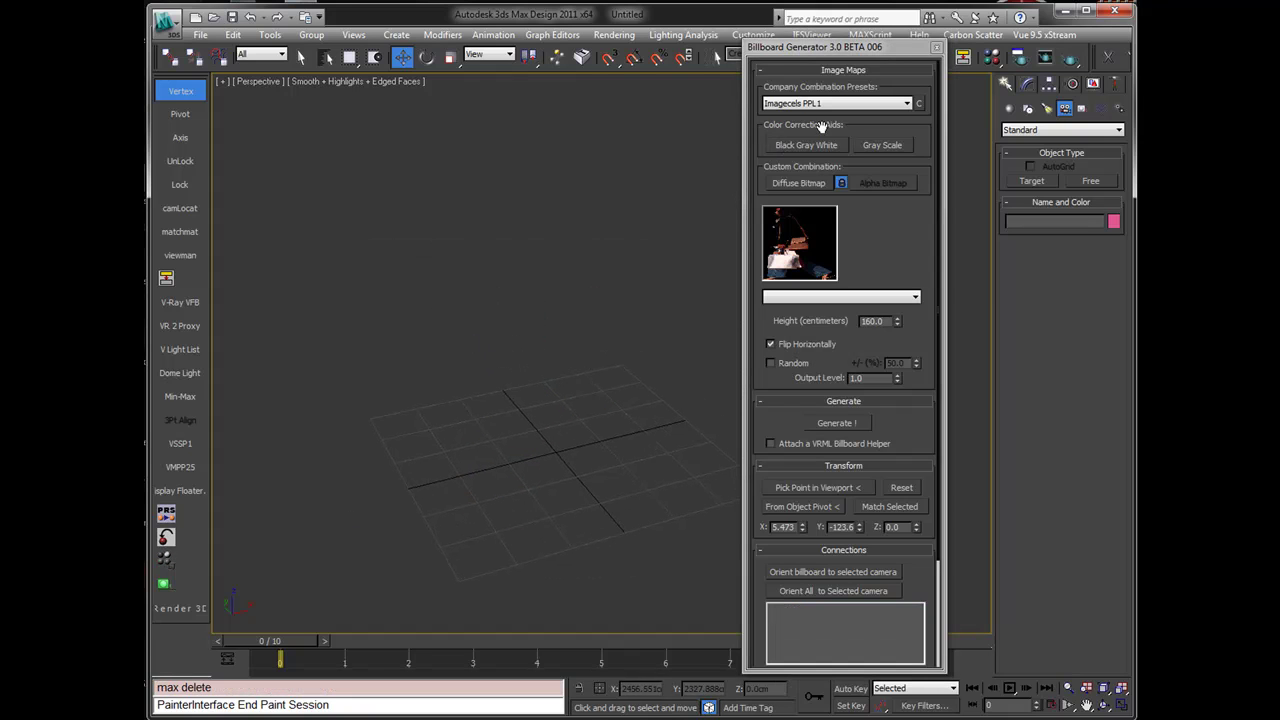
Generate a Gray Scale color correction billboard after loading the Black Gray White aid, and move it along X to about -546 cm.
{"action": "left_click", "coordinate": [800, 145]}
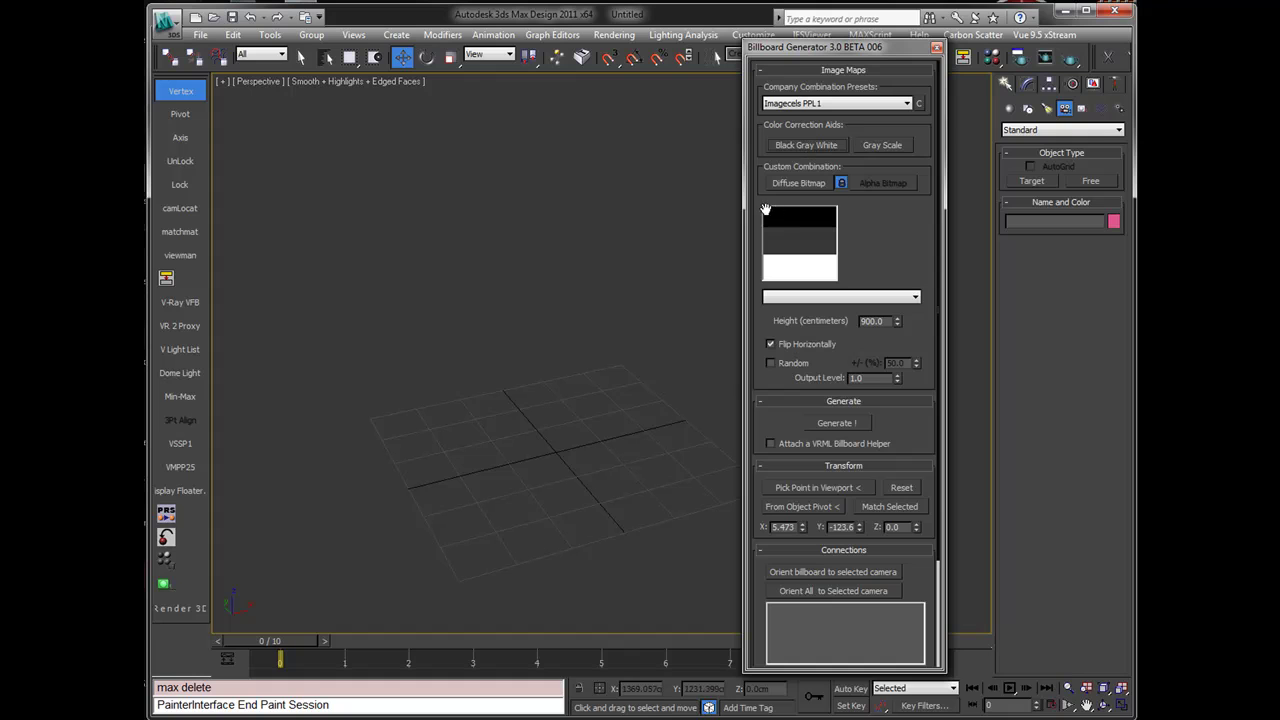
{"action": "left_click", "coordinate": [884, 148]}
{"action": "left_click", "coordinate": [835, 423]}
{"action": "scroll", "coordinate": [604, 400], "scroll_direction": "down", "scroll_amount": 5}
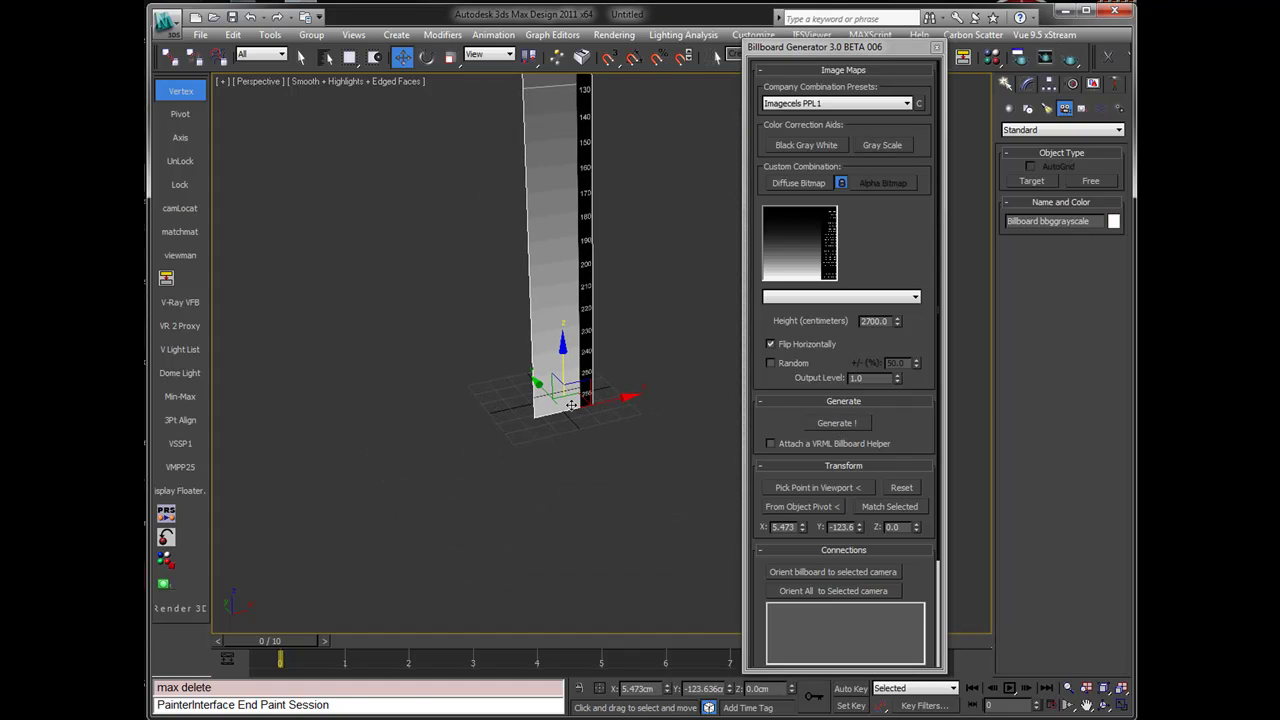
{"action": "left_click_drag", "start_coordinate": [604, 400], "coordinate": [490, 425]}
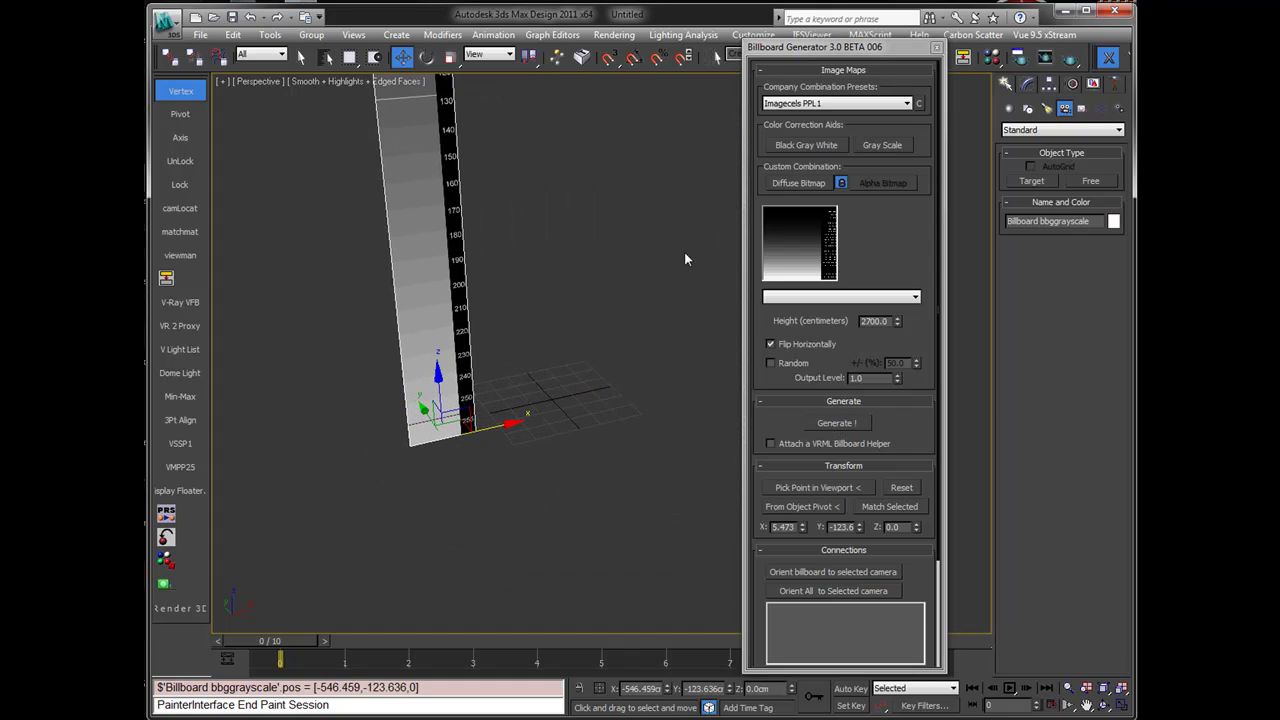
{"action": "left_click", "coordinate": [684, 259]}
{"action": "left_click", "coordinate": [775, 184]}
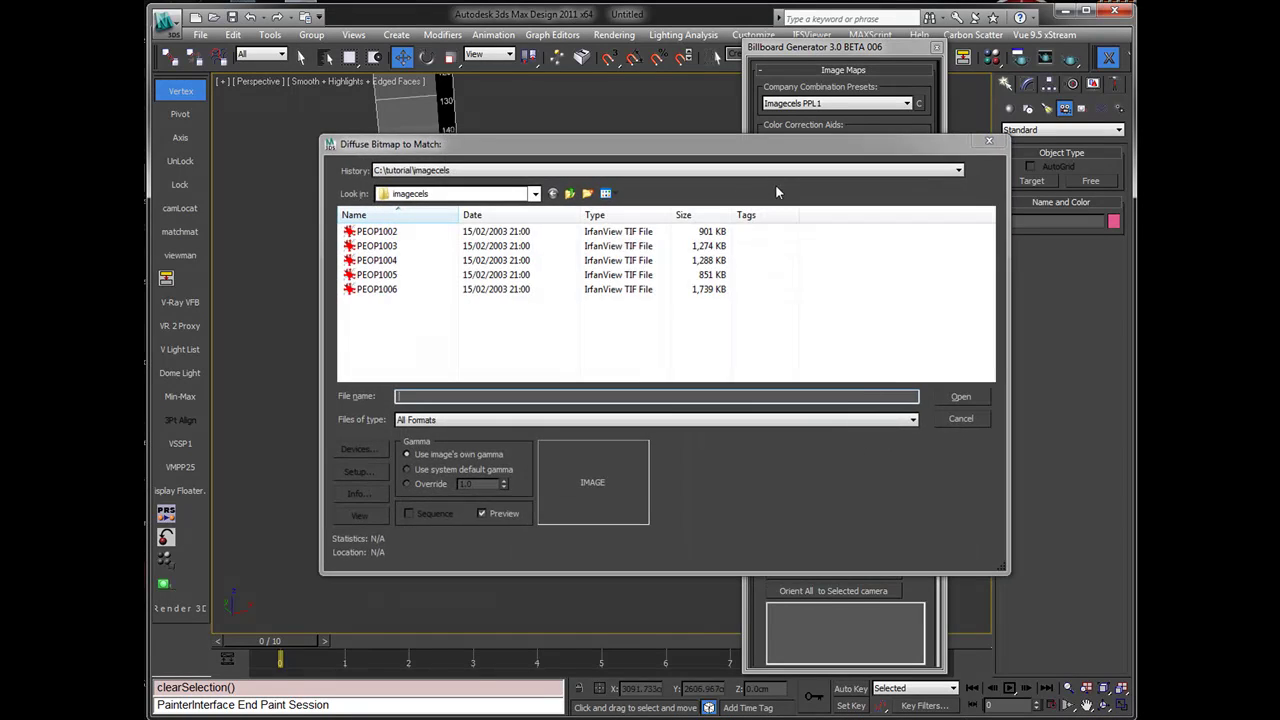
{"action": "left_click", "coordinate": [949, 419]}
{"action": "left_click", "coordinate": [660, 490]}
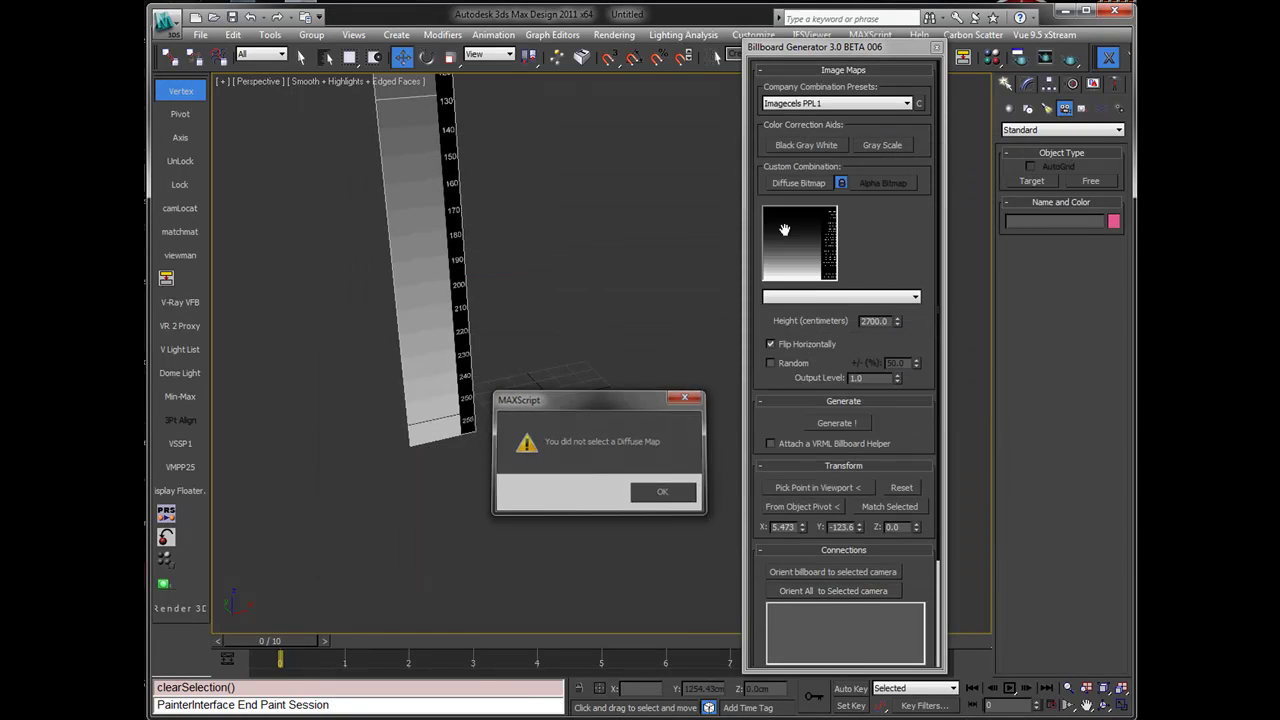
Load the Black Gray White color correction aid and generate a billboard from it beside the gray scale strip.
{"action": "left_click", "coordinate": [807, 148]}
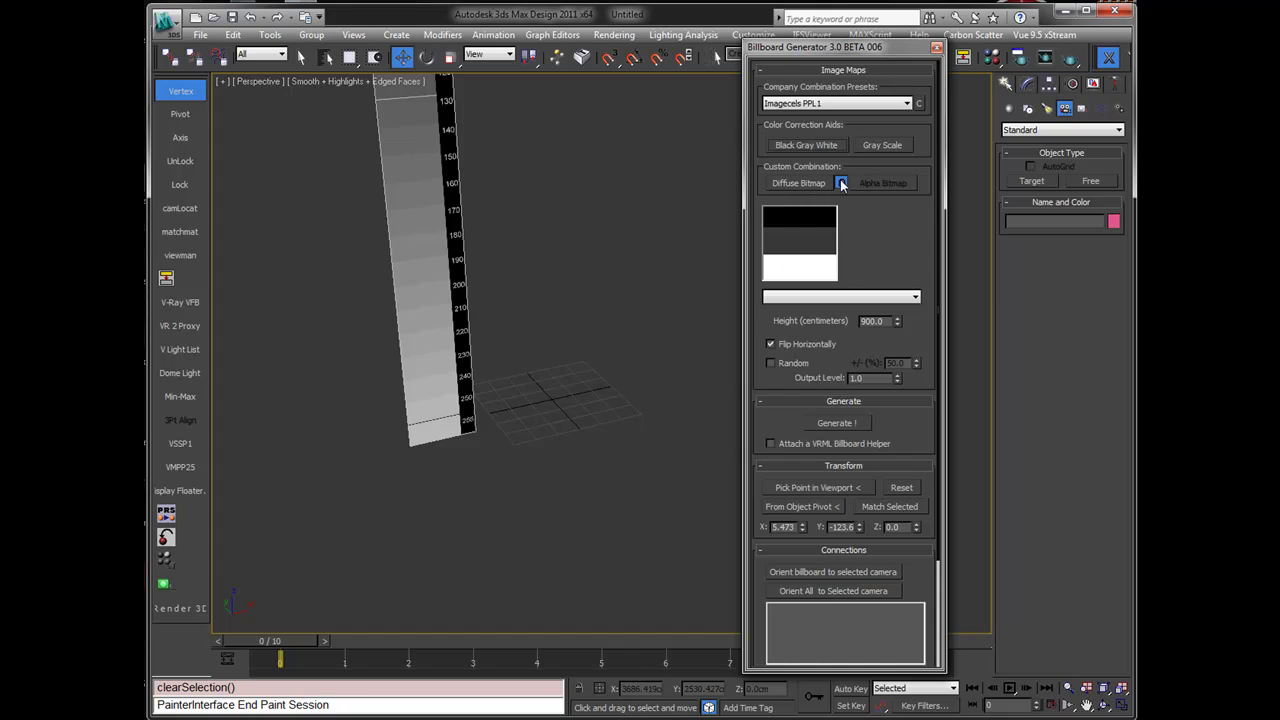
{"action": "left_click", "coordinate": [826, 424]}
{"action": "middle_click_drag", "start_coordinate": [600, 430], "coordinate": [485, 470], "text": "alt"}
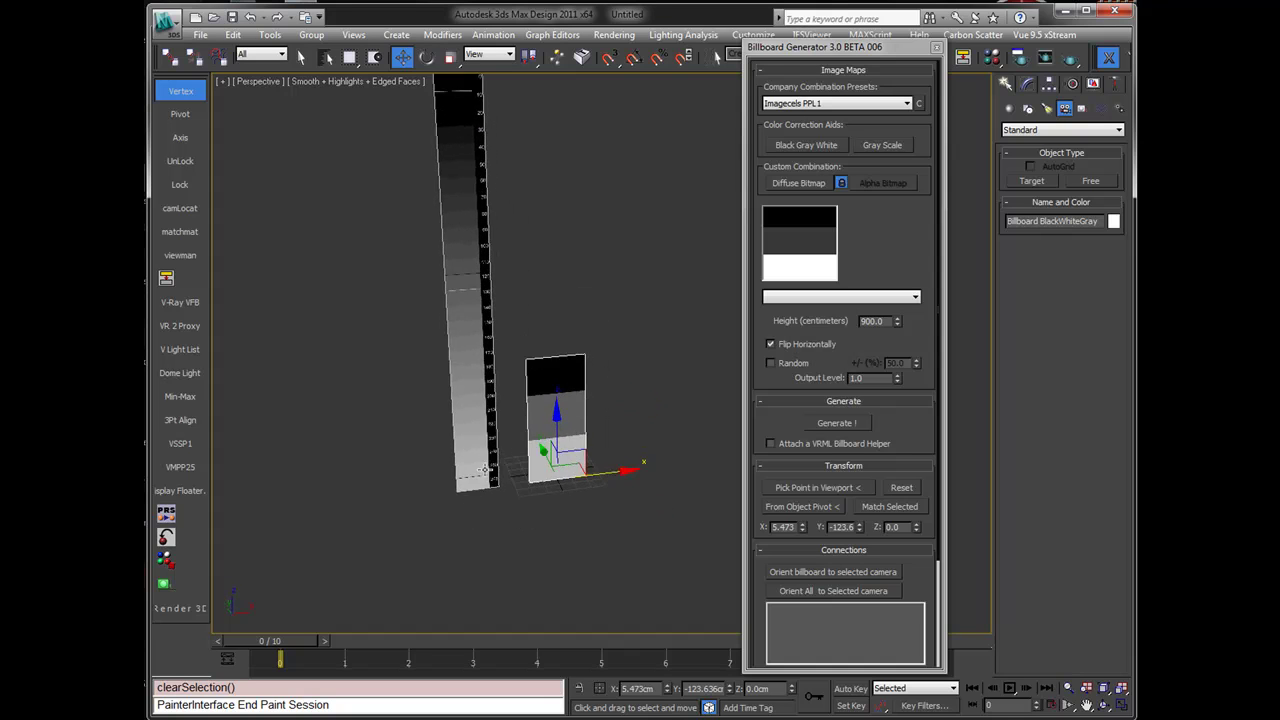
Use the collective actions to select all generated billboards and delete them all from the scene.
{"action": "scroll", "coordinate": [756, 402], "scroll_direction": "down", "scroll_amount": 1}
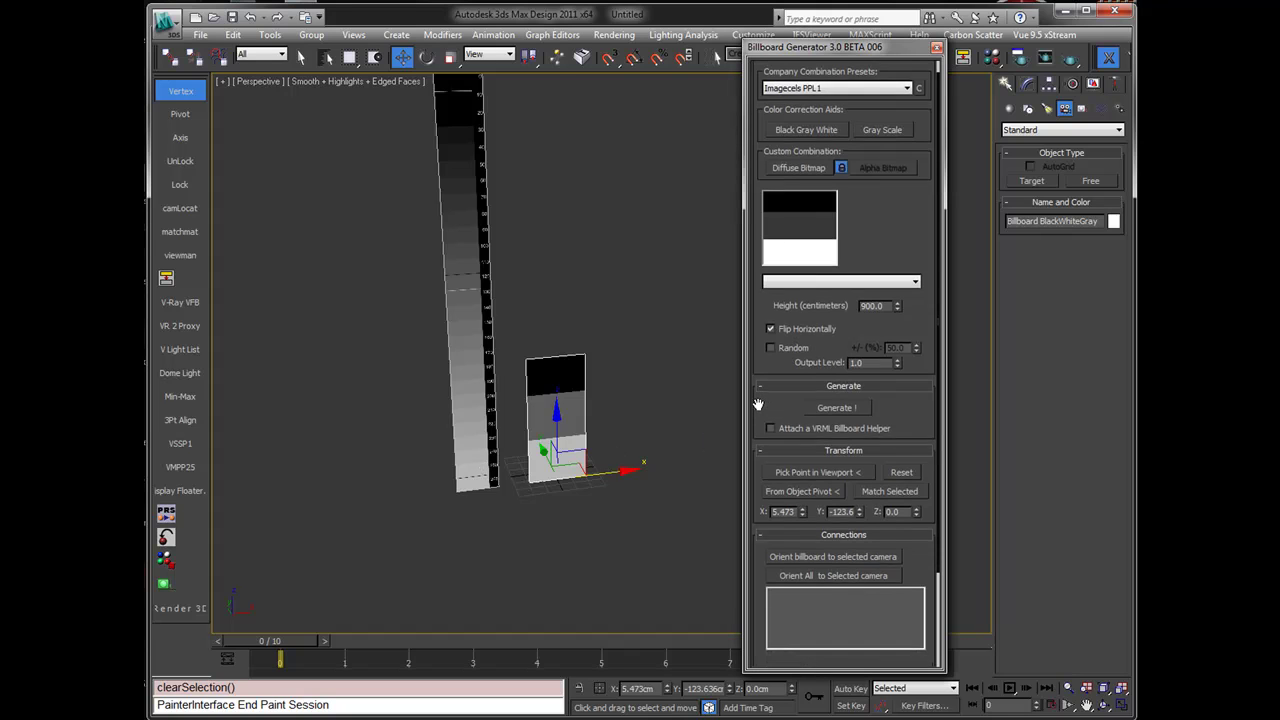
{"action": "left_click_drag", "start_coordinate": [760, 400], "coordinate": [731, 300]}
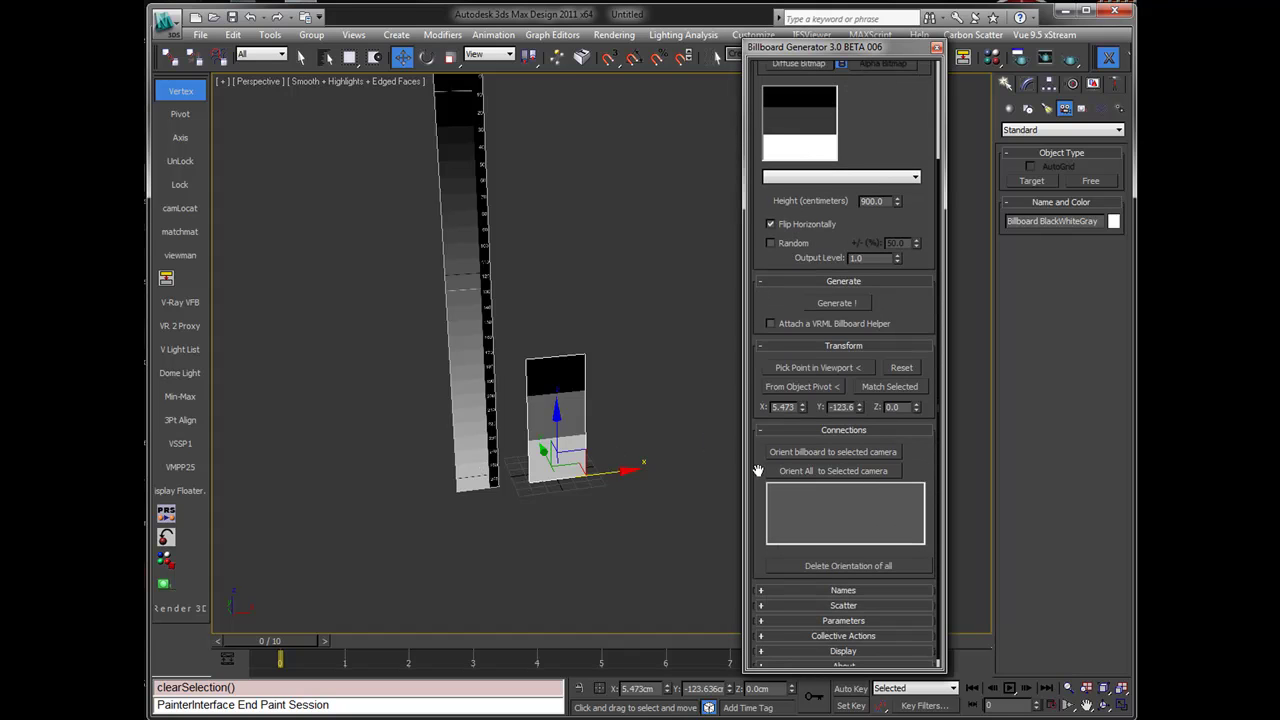
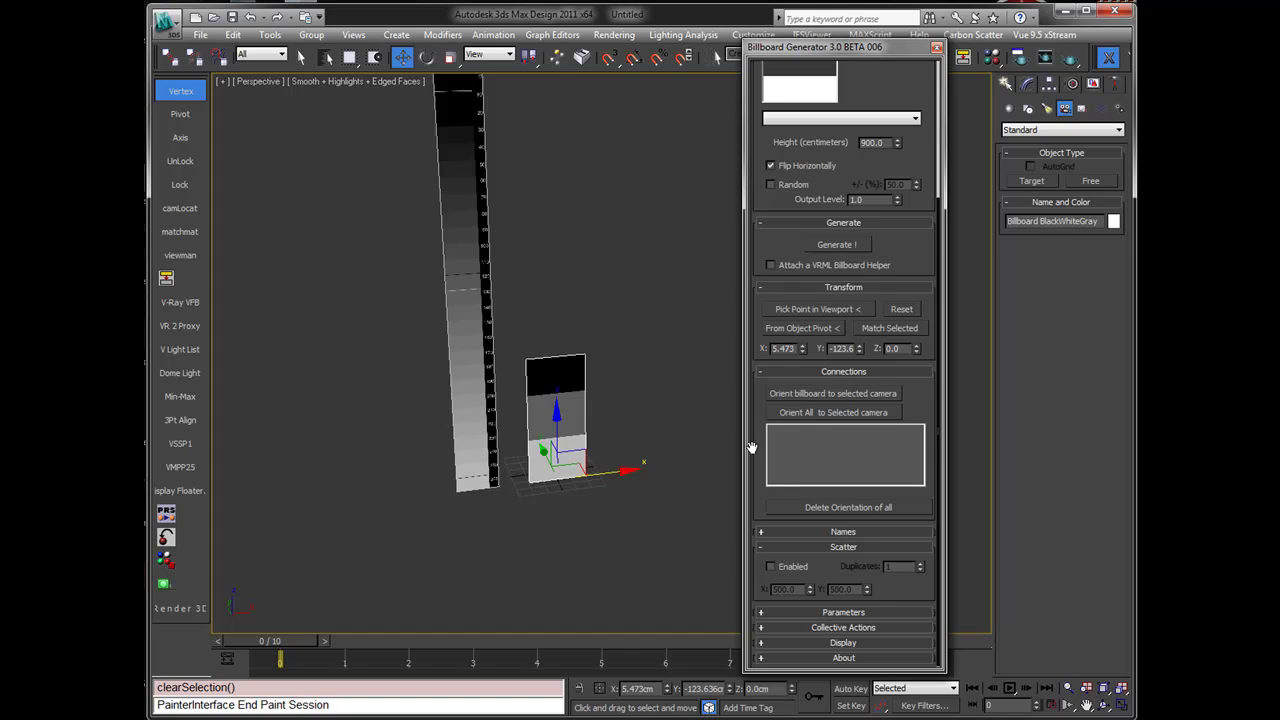
{"action": "left_click", "coordinate": [831, 627]}
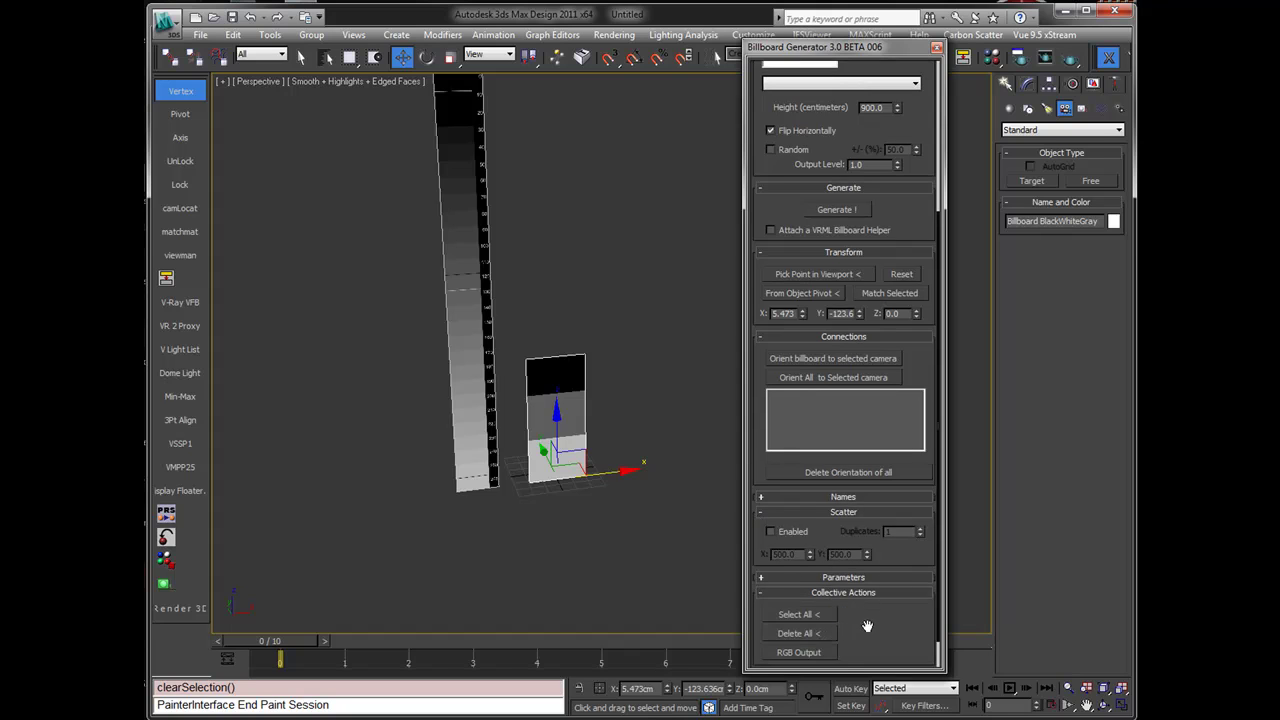
{"action": "left_click", "coordinate": [790, 587]}
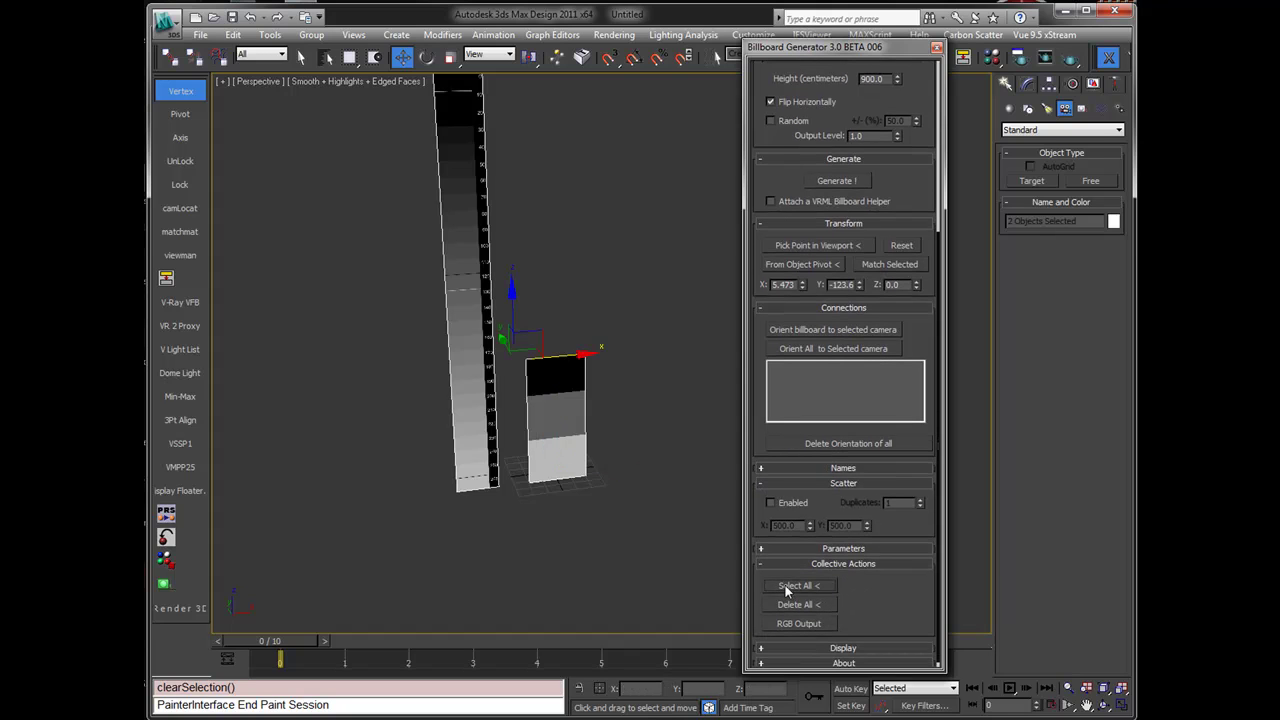
{"action": "left_click", "coordinate": [787, 606]}
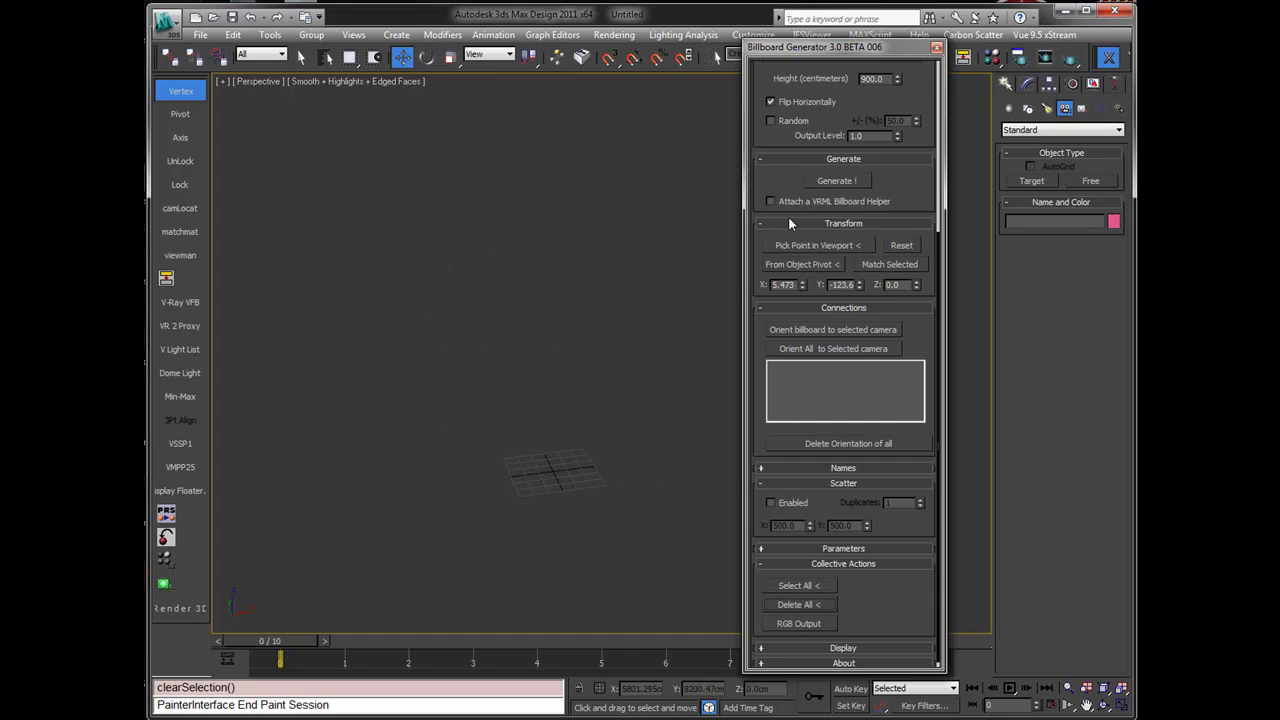
{"action": "scroll", "coordinate": [755, 350], "scroll_direction": "down", "scroll_amount": 1}
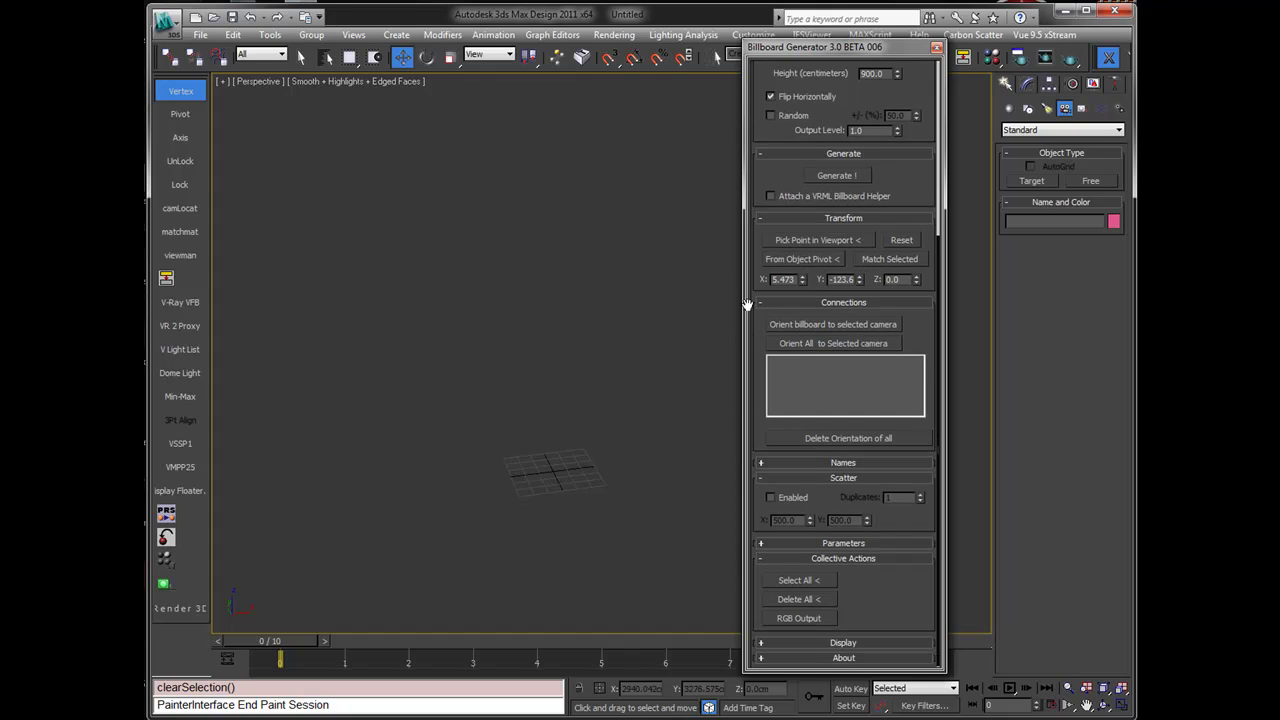
Undo back to the deleted tree trunk and woman billboards with their camera and target.
{"action": "left_click", "coordinate": [620, 426]}
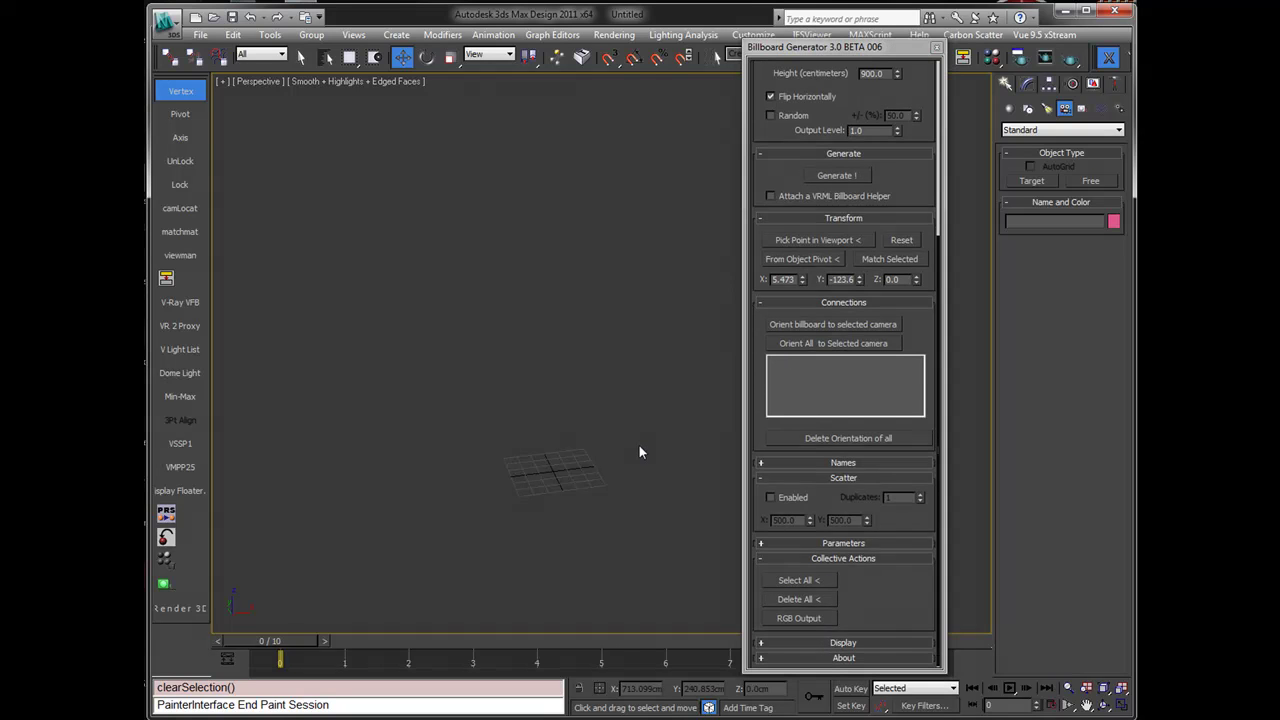
{"action": "key", "text": "ctrl+z"}
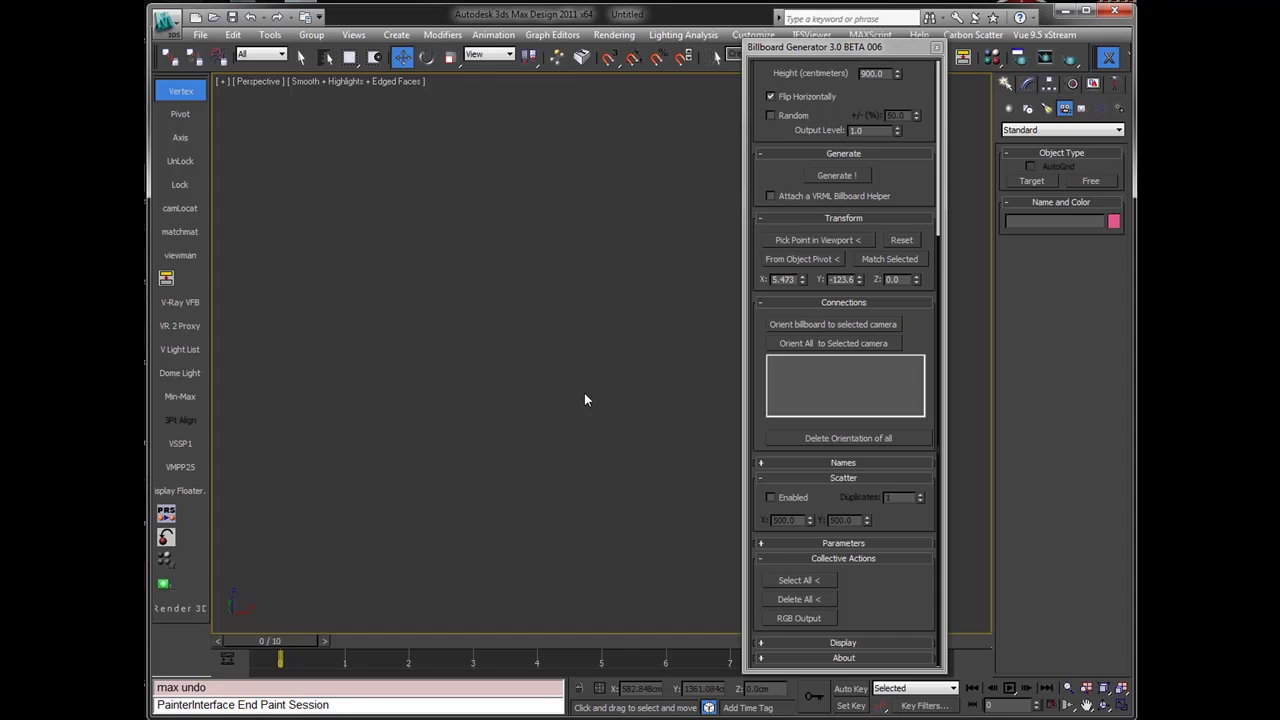
{"action": "key", "text": "ctrl+z"}
{"action": "middle_click_drag", "start_coordinate": [584, 399], "coordinate": [495, 427]}
{"action": "scroll", "coordinate": [495, 427], "scroll_direction": "up", "scroll_amount": 3}
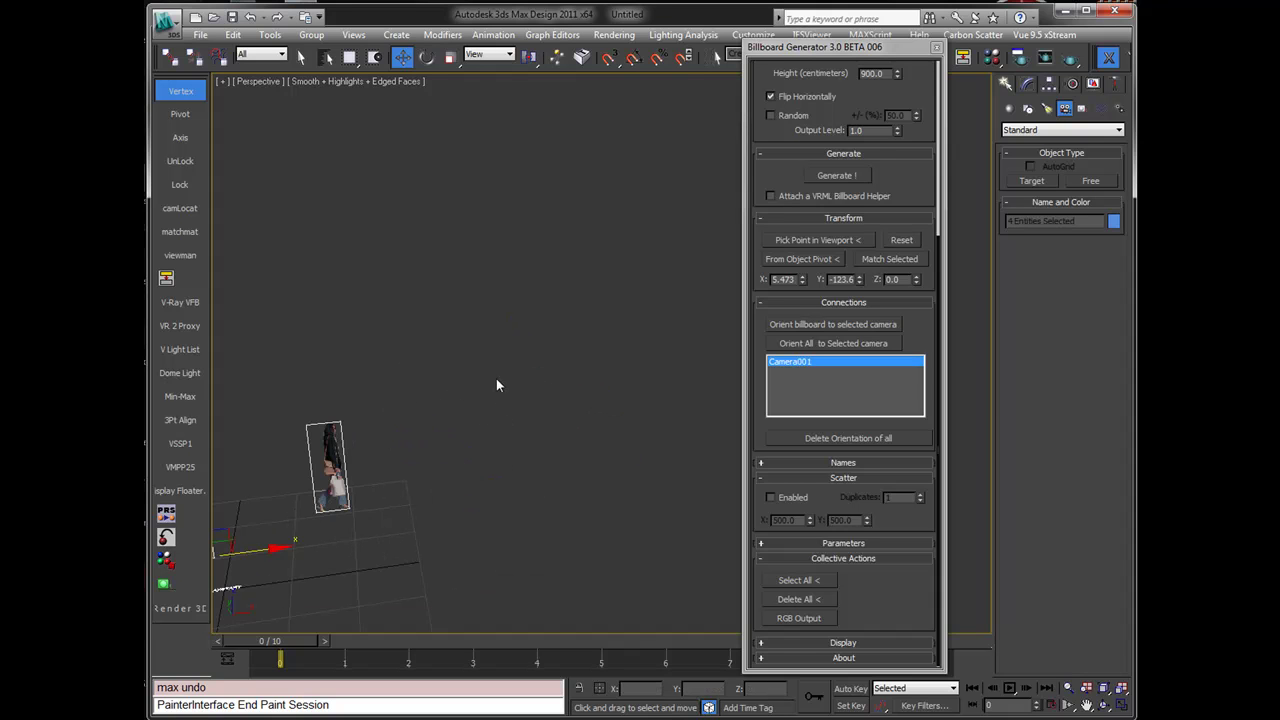
{"action": "scroll", "coordinate": [397, 440], "scroll_direction": "down", "scroll_amount": 3}
{"action": "scroll", "coordinate": [403, 459], "scroll_direction": "up", "scroll_amount": 2}
Delete the camera and its target, keeping the tree trunk and woman billboards in the scene.
{"action": "left_click", "coordinate": [432, 506]}
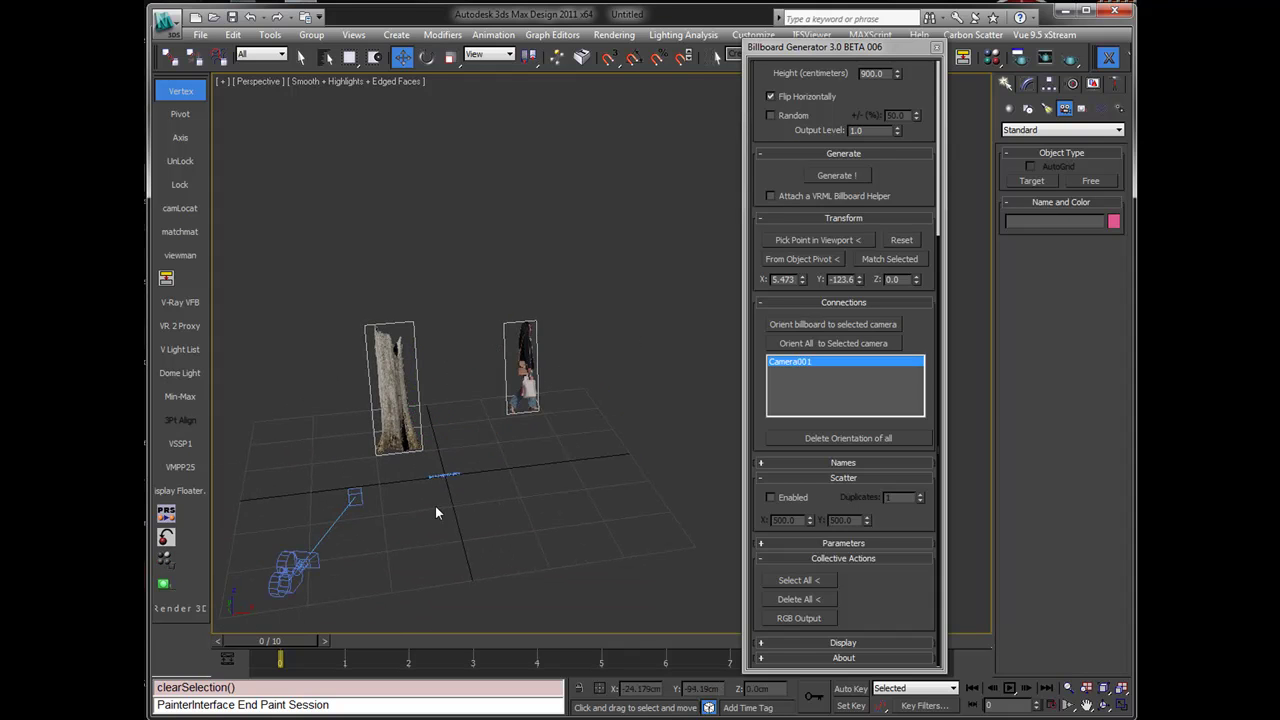
{"action": "key", "text": "Delete"}
{"action": "scroll", "coordinate": [425, 515], "scroll_direction": "up", "scroll_amount": 2}
{"action": "middle_click_drag", "start_coordinate": [425, 515], "coordinate": [513, 457]}
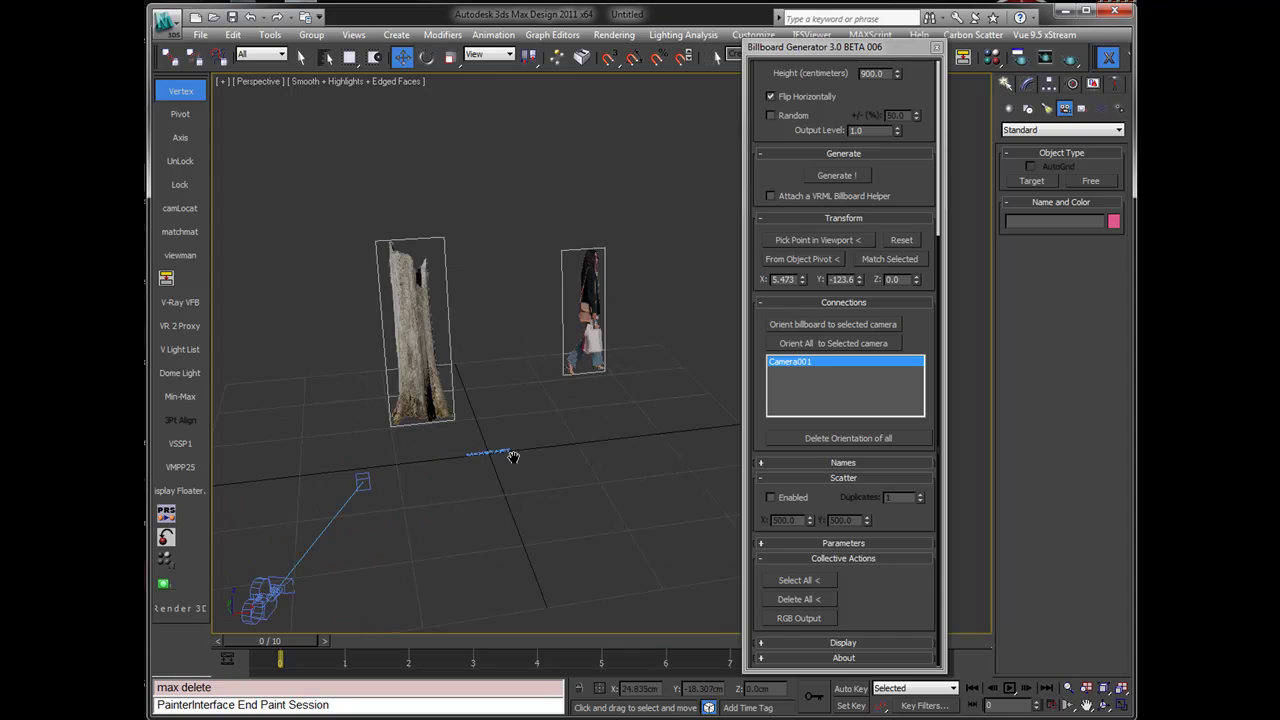
{"action": "left_click", "coordinate": [362, 482]}
{"action": "key", "text": "Delete"}
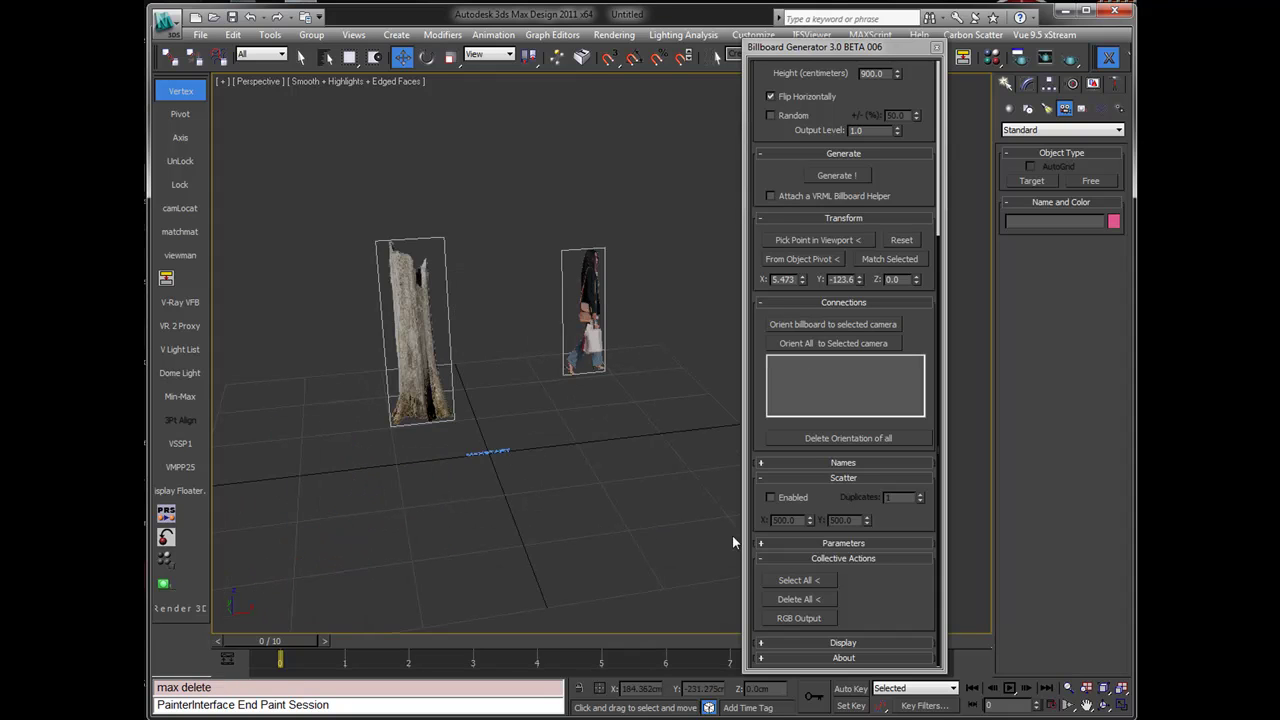
Turn on the display of labels and markers for the billboards.
{"action": "left_click", "coordinate": [816, 642]}
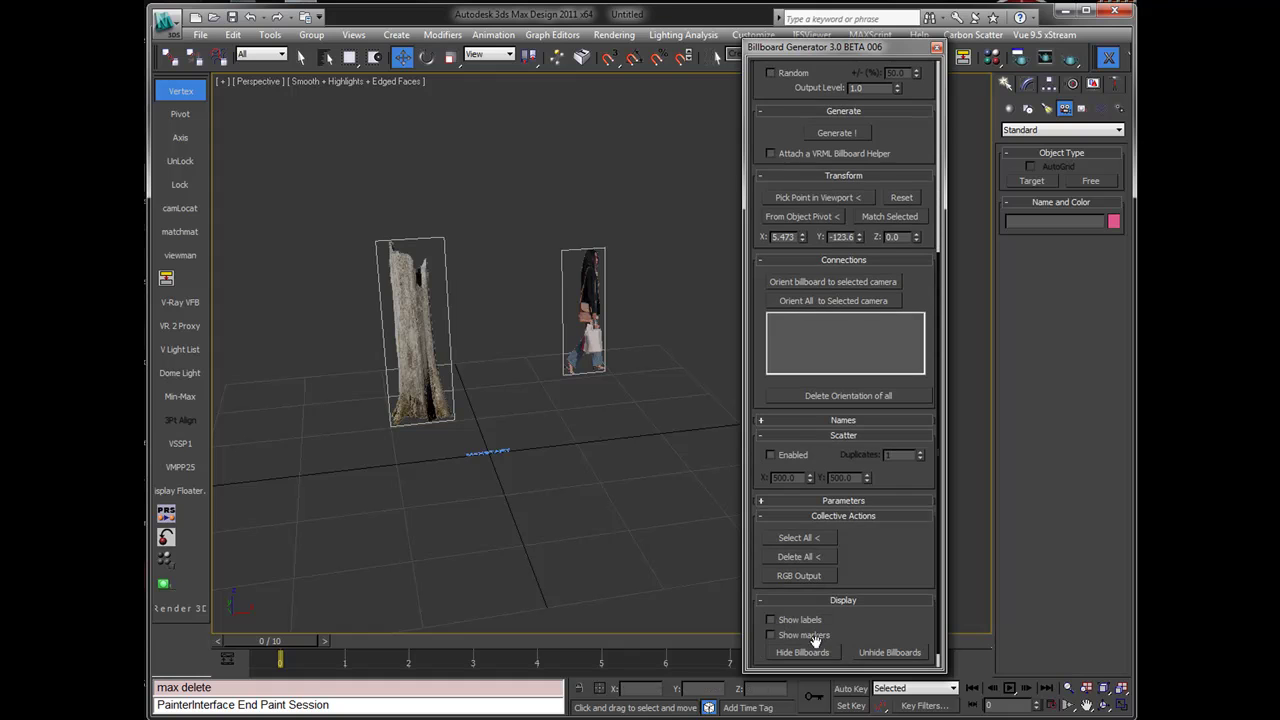
{"action": "left_click", "coordinate": [786, 620]}
{"action": "left_click", "coordinate": [772, 636]}
{"action": "scroll", "coordinate": [520, 530], "scroll_direction": "up", "scroll_amount": 4}
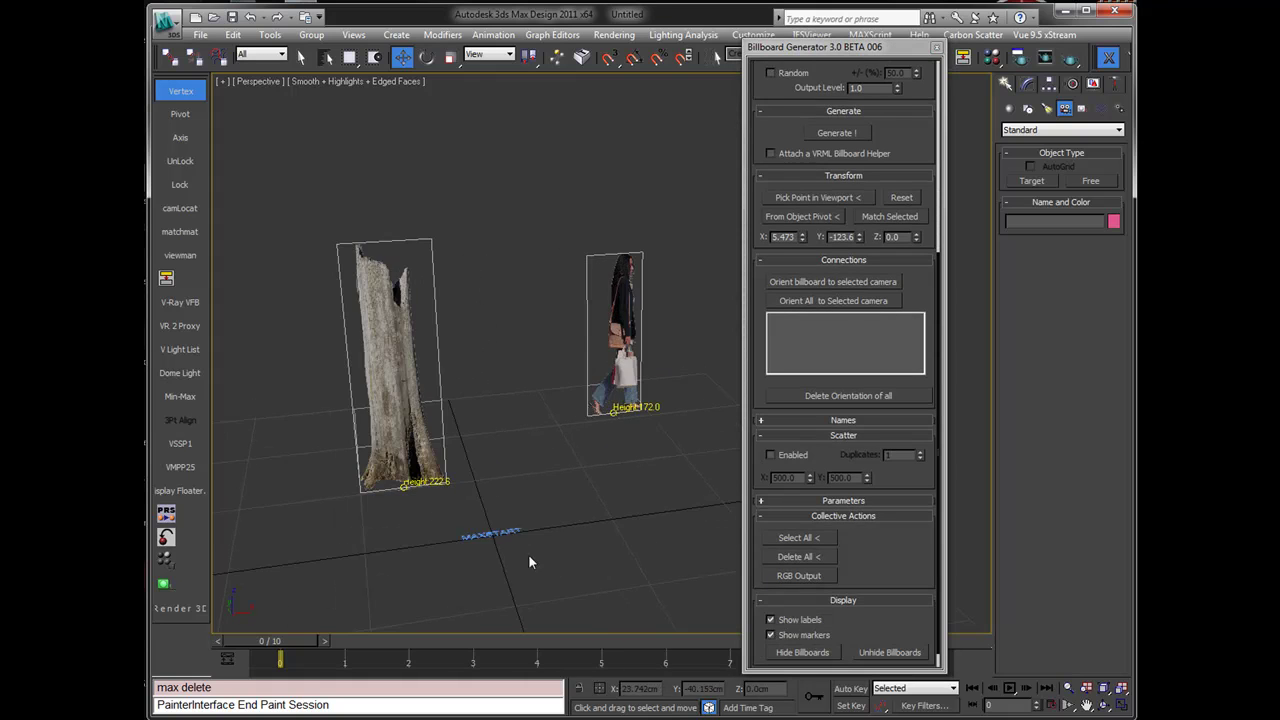
{"action": "middle_click_drag", "start_coordinate": [571, 437], "coordinate": [598, 446]}
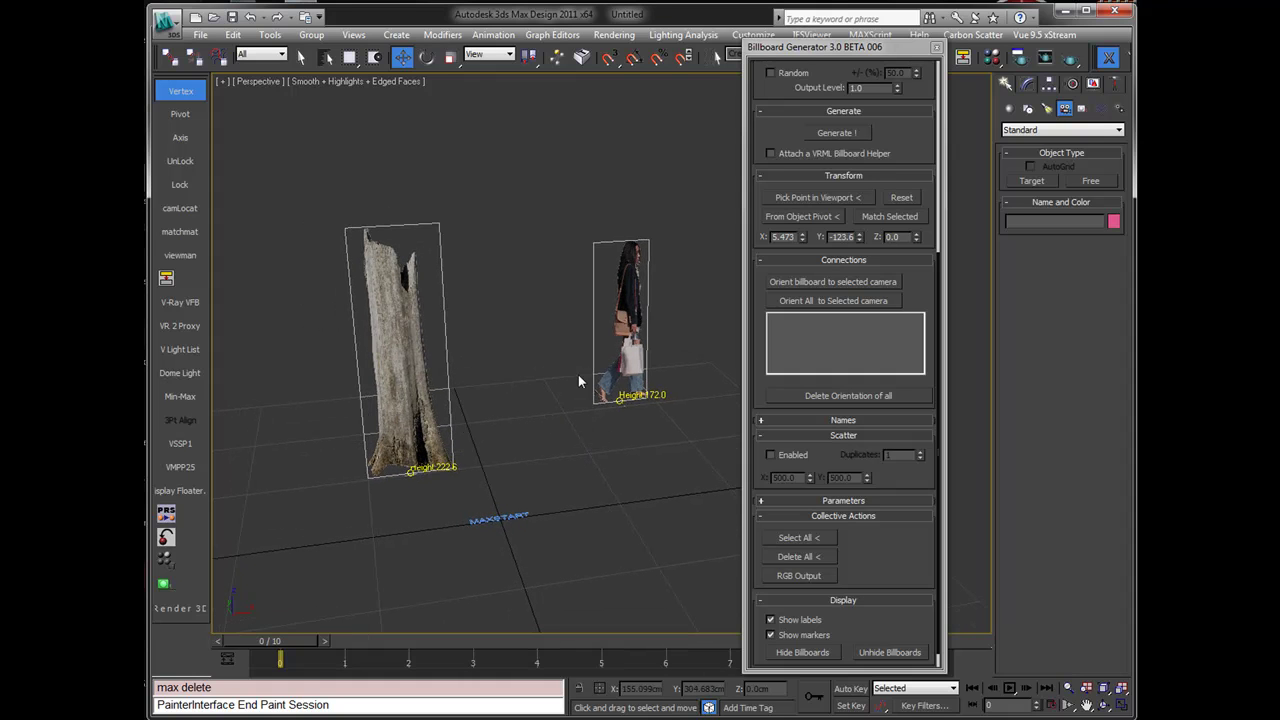
{"action": "middle_click_drag", "start_coordinate": [494, 443], "coordinate": [712, 574], "text": "alt"}
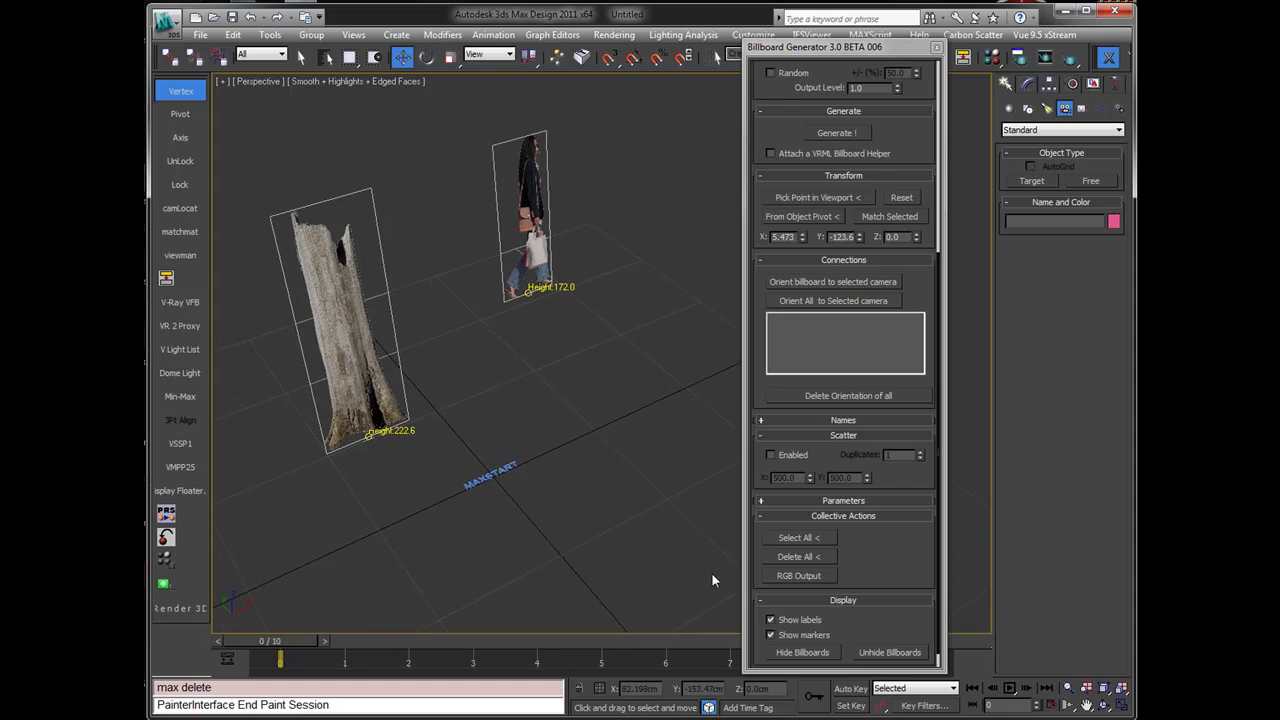
Switch the billboard labels off and back on, and hide all billboards and unhide them again.
{"action": "left_click", "coordinate": [771, 619]}
{"action": "mouse_move", "coordinate": [558, 445]}
{"action": "middle_mouse_down"}
{"action": "mouse_move", "coordinate": [563, 508]}
{"action": "mouse_move", "coordinate": [555, 469]}
{"action": "middle_mouse_up"}
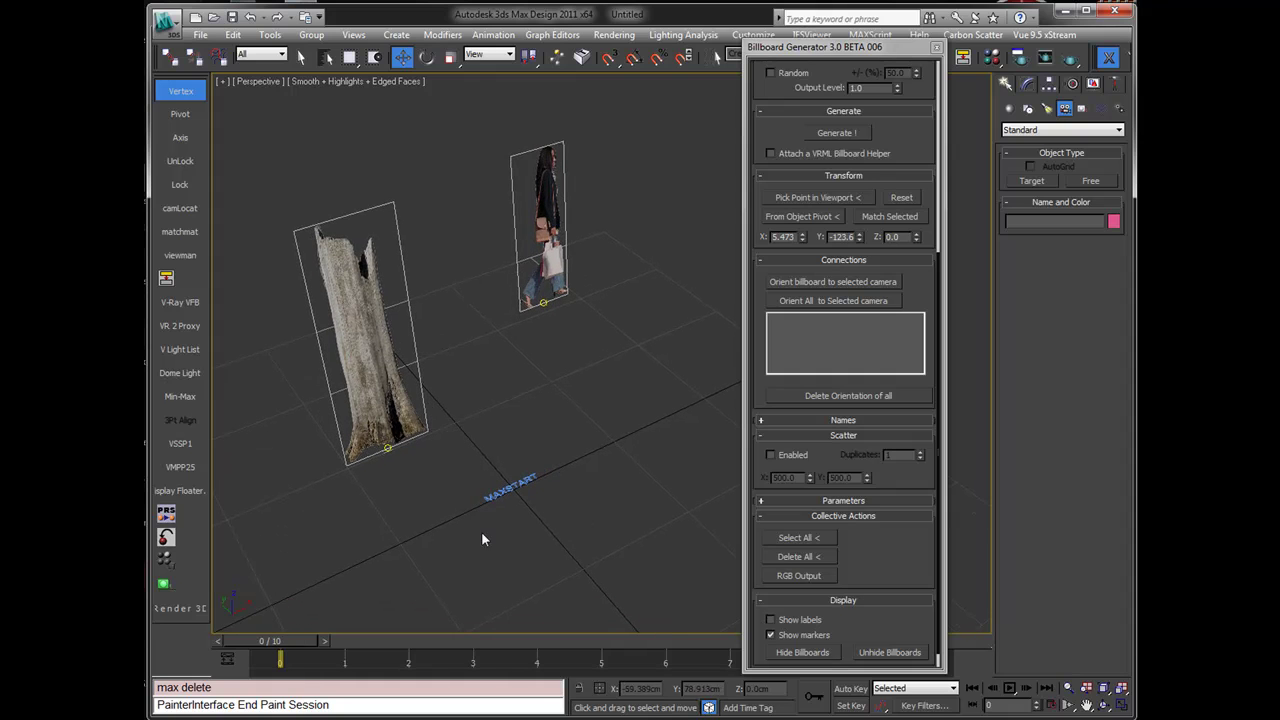
{"action": "left_click", "coordinate": [771, 619]}
{"action": "middle_click_drag", "start_coordinate": [438, 472], "coordinate": [448, 486]}
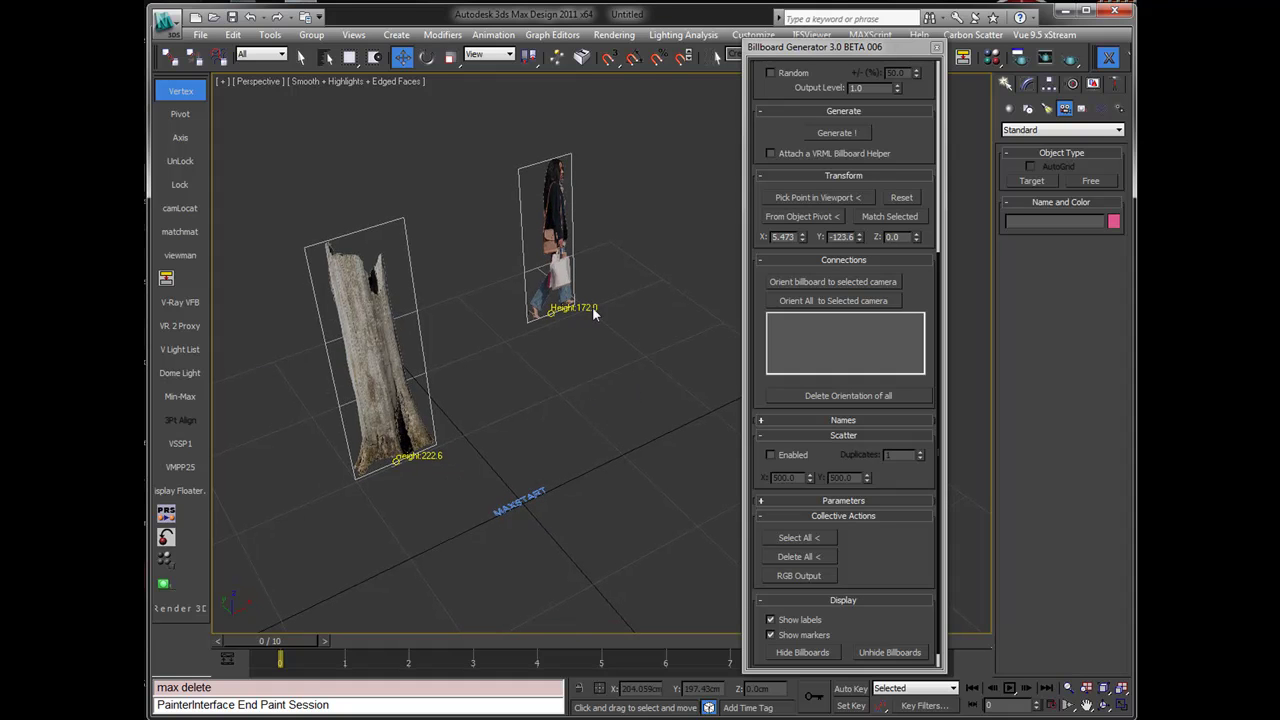
{"action": "middle_click_drag", "start_coordinate": [480, 387], "coordinate": [500, 371]}
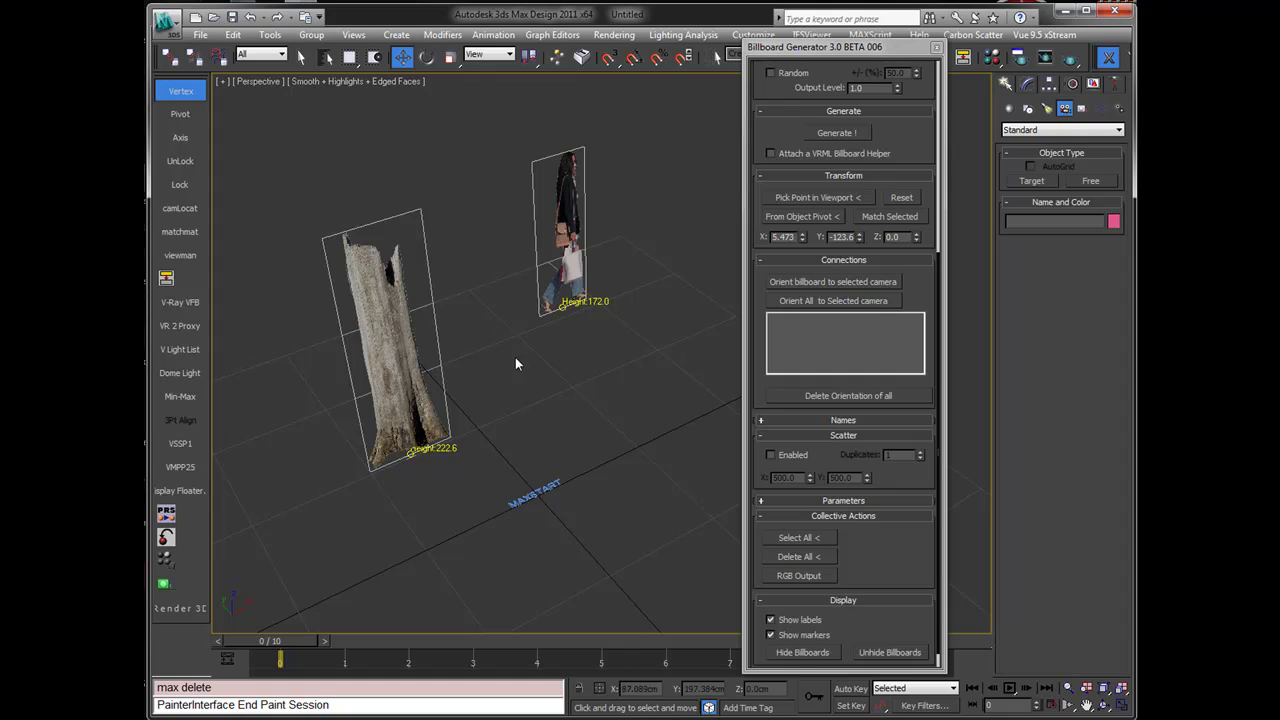
{"action": "left_click", "coordinate": [788, 653]}
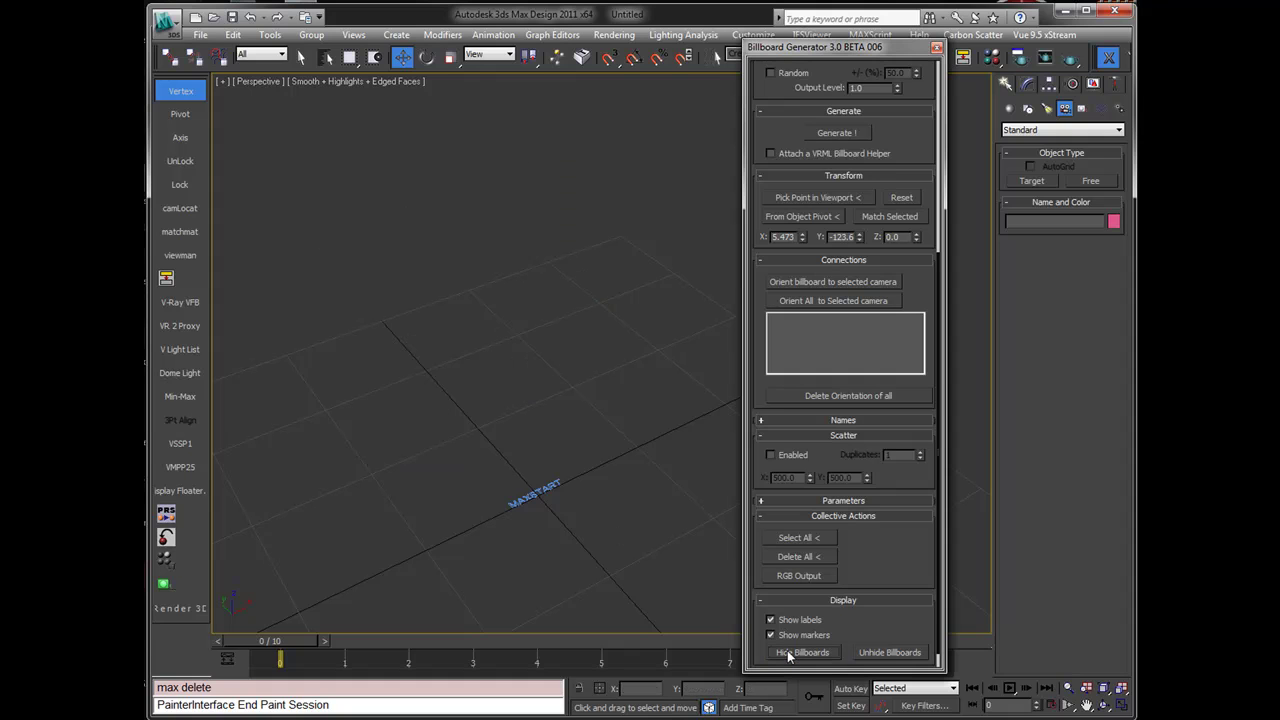
{"action": "left_click", "coordinate": [880, 652]}
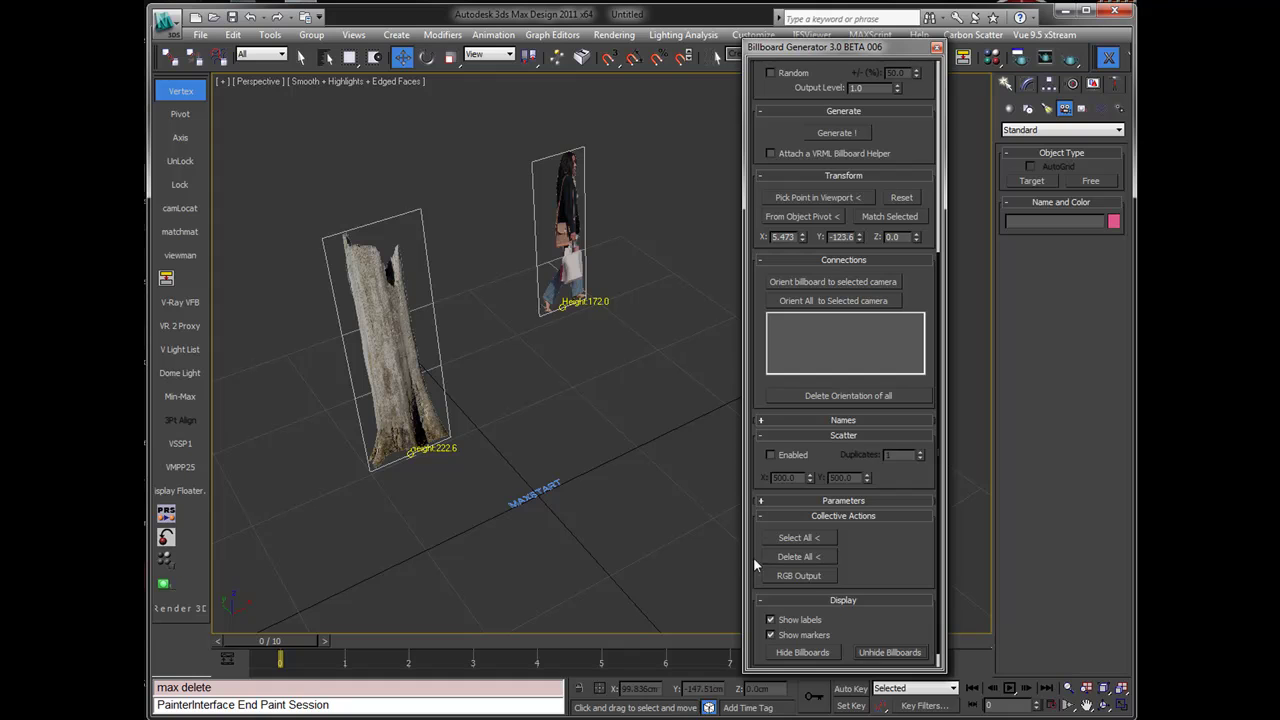
Open the Billboard Configurator, examine its preset, naming convention, file and INI output settings, and close it.
{"action": "scroll", "coordinate": [742, 490], "scroll_direction": "down", "scroll_amount": 1}
{"action": "scroll", "coordinate": [740, 465], "scroll_direction": "up", "scroll_amount": 9}
{"action": "scroll", "coordinate": [756, 470], "scroll_direction": "up", "scroll_amount": 1}
{"action": "scroll", "coordinate": [760, 484], "scroll_direction": "up", "scroll_amount": 5}
{"action": "scroll", "coordinate": [768, 477], "scroll_direction": "up", "scroll_amount": 1}
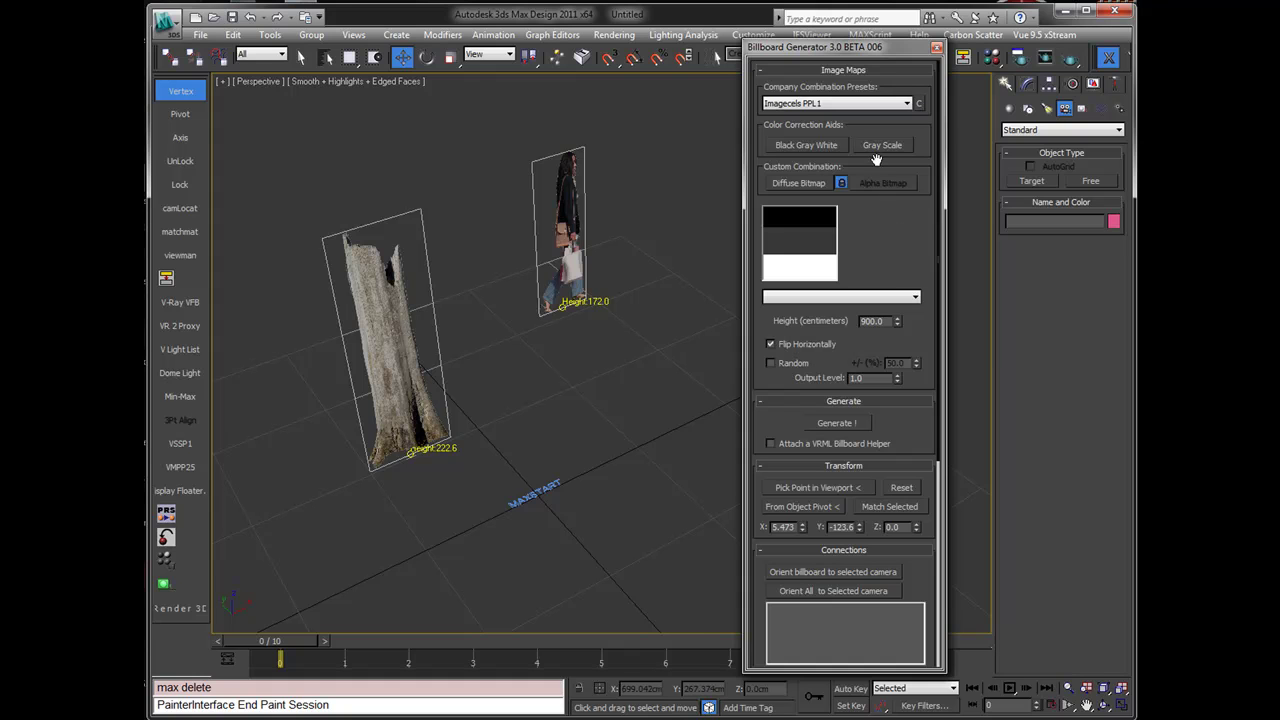
{"action": "left_click", "coordinate": [919, 104]}
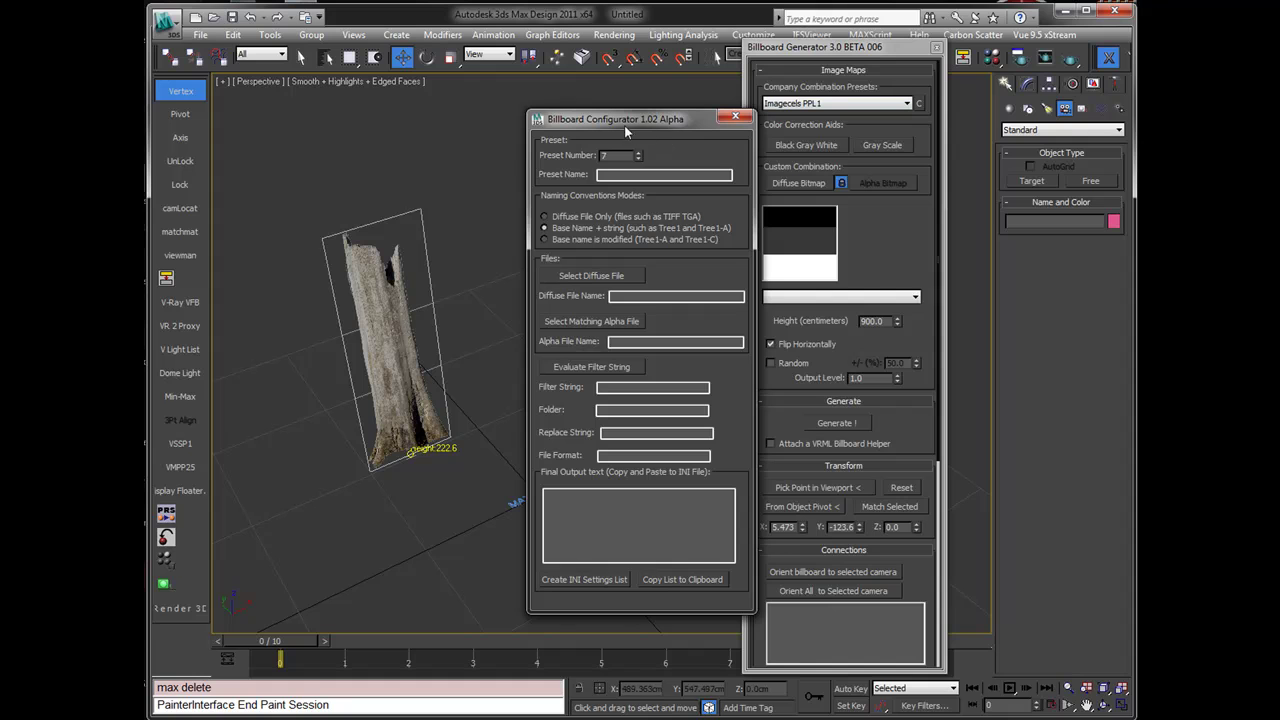
{"action": "left_click_drag", "start_coordinate": [589, 118], "coordinate": [551, 95]}
{"action": "left_click", "coordinate": [564, 153]}
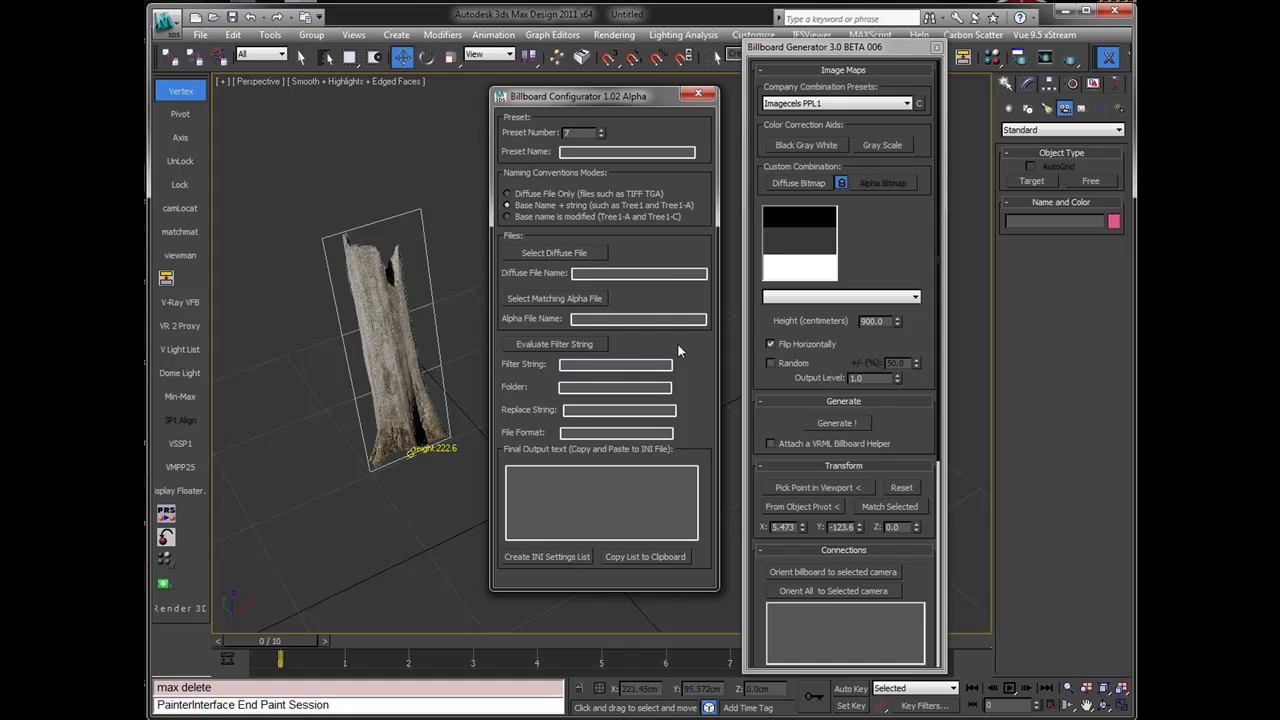
{"action": "left_click_drag", "start_coordinate": [598, 99], "coordinate": [594, 87]}
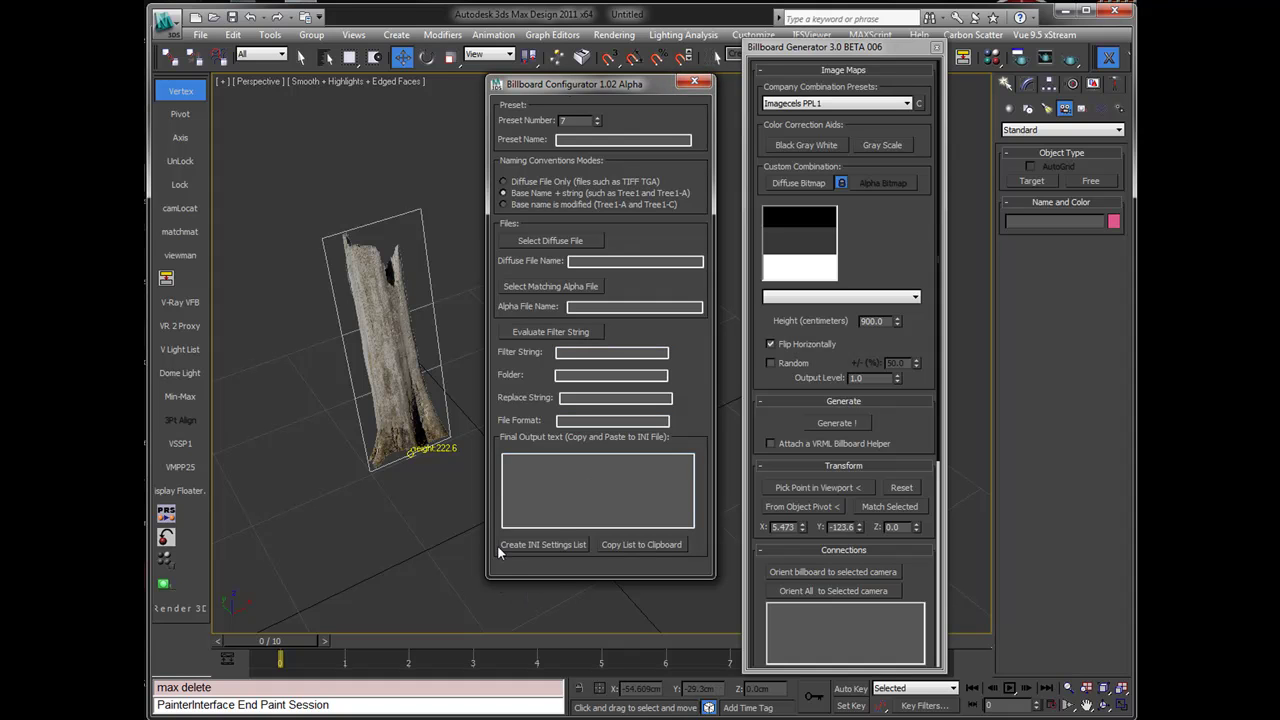
{"action": "left_click", "coordinate": [704, 83]}
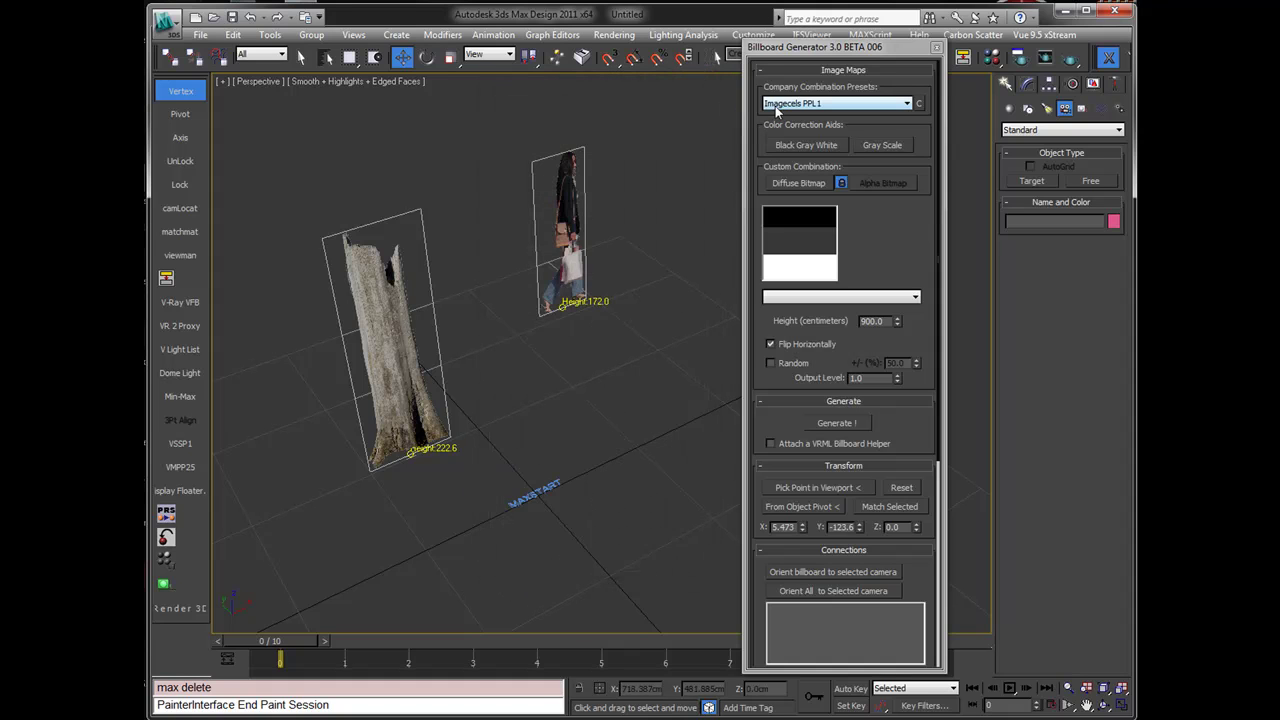
Choose the Imagecels PPL1 company combination preset and close the Billboard Generator.
{"action": "left_click", "coordinate": [815, 108]}
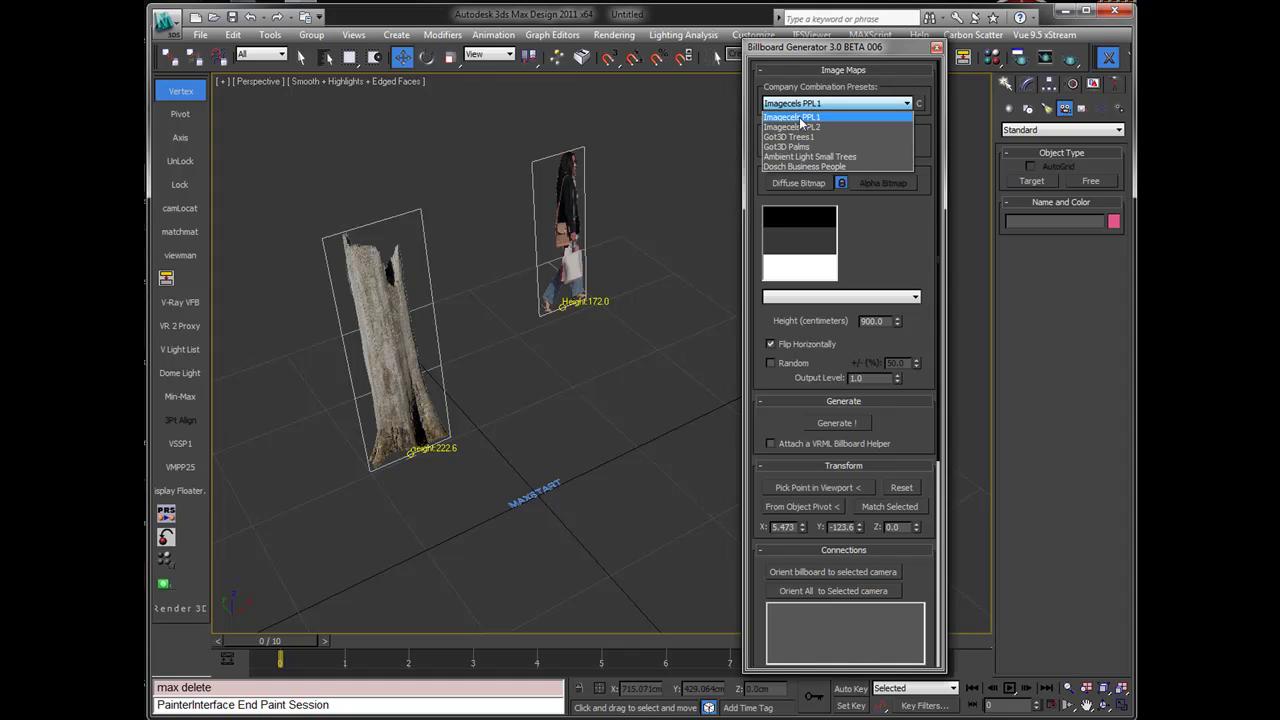
{"action": "left_click", "coordinate": [786, 113]}
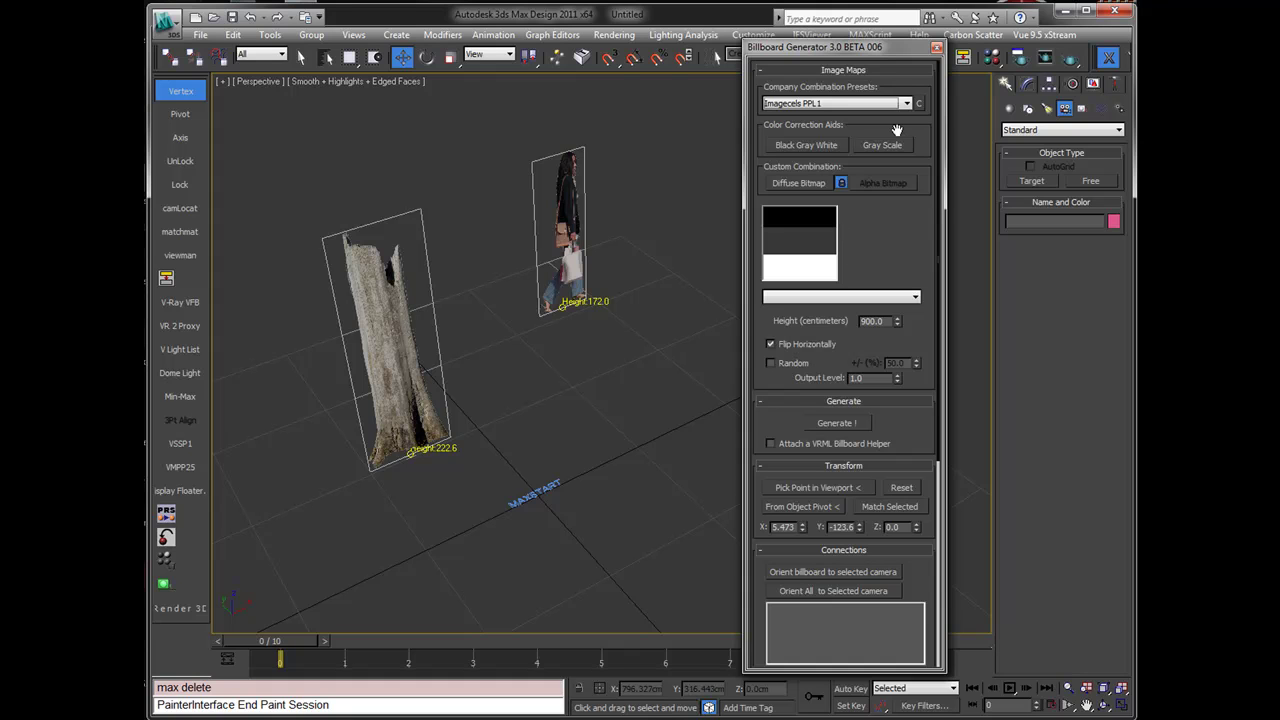
{"action": "left_click", "coordinate": [937, 48]}
{"action": "middle_click_drag", "start_coordinate": [655, 215], "coordinate": [739, 257]}
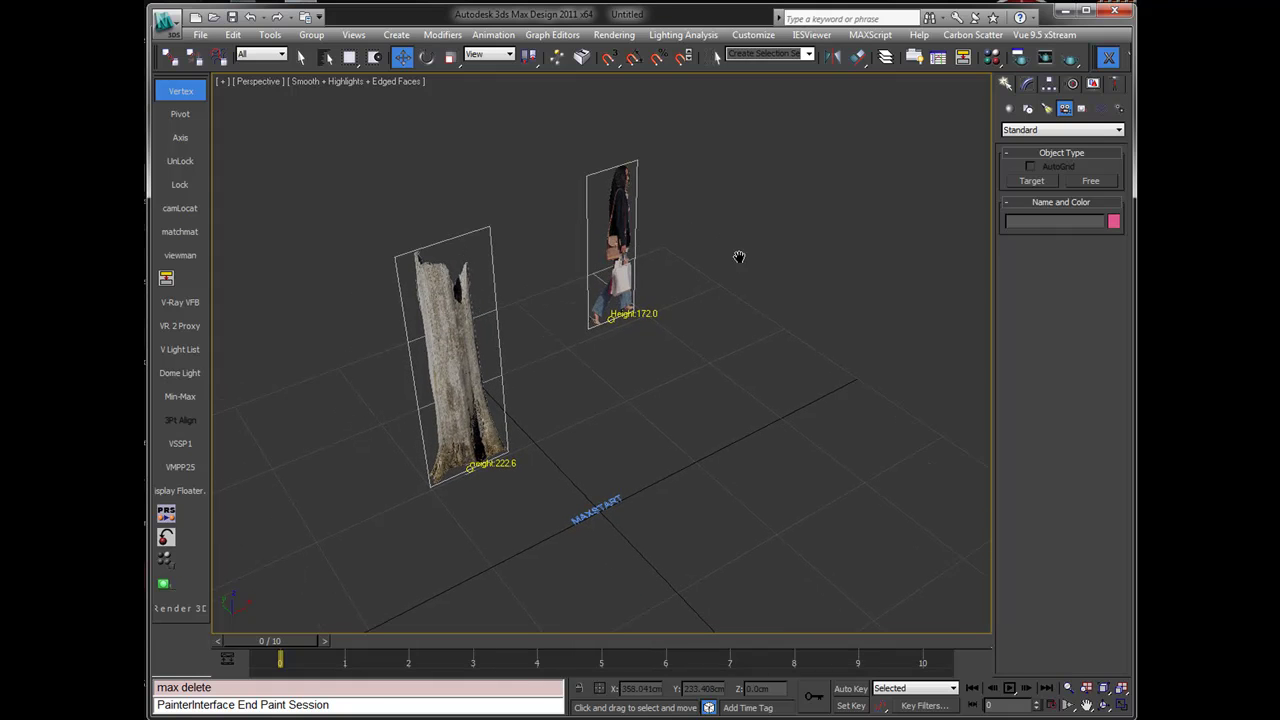